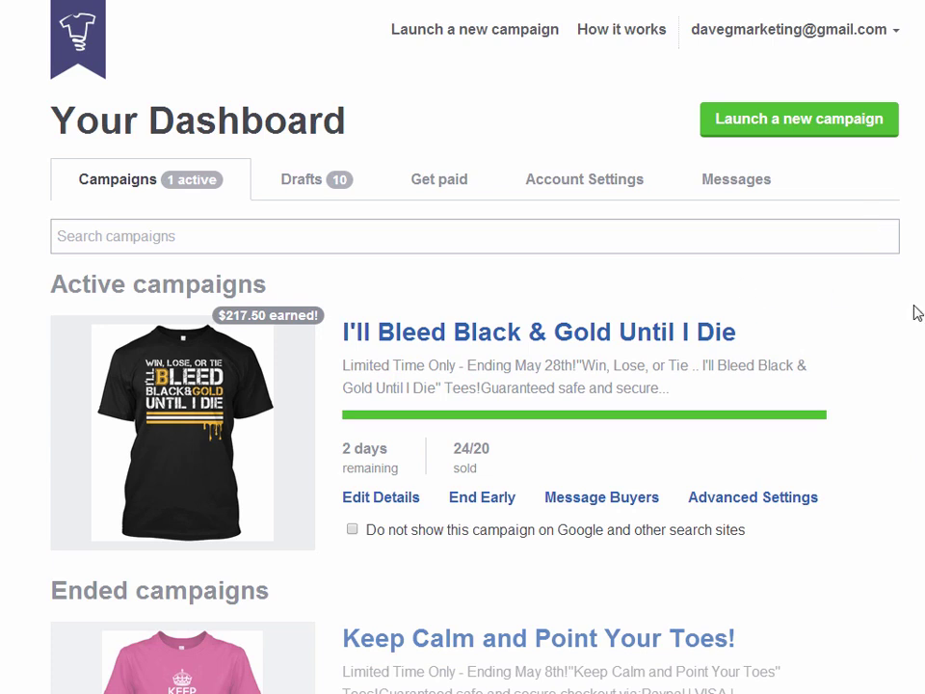
{"action": "left_click", "coordinate": [894, 35]}
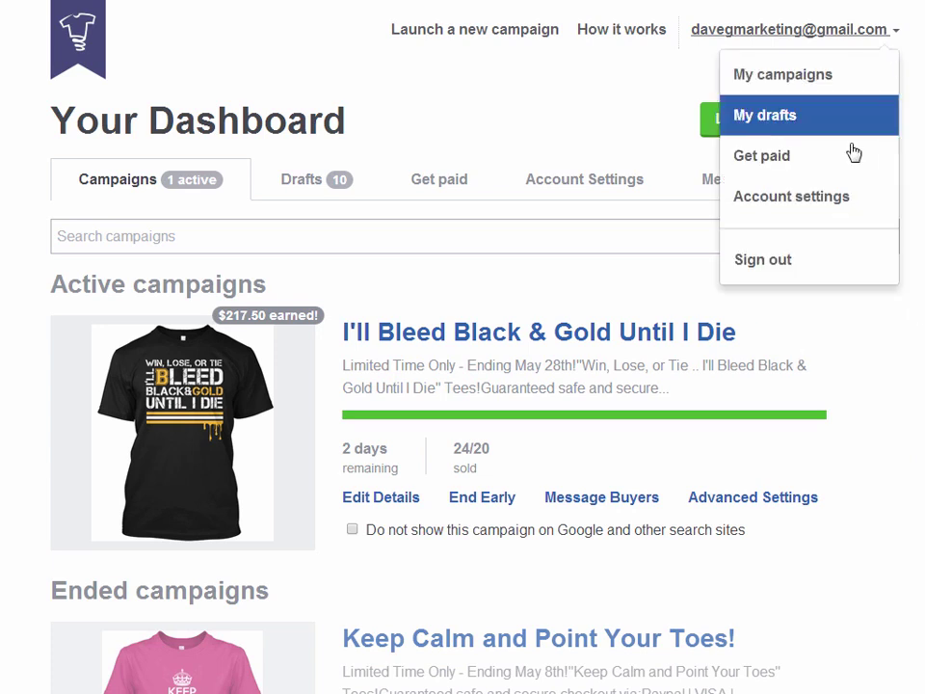
{"action": "left_click", "coordinate": [906, 364]}
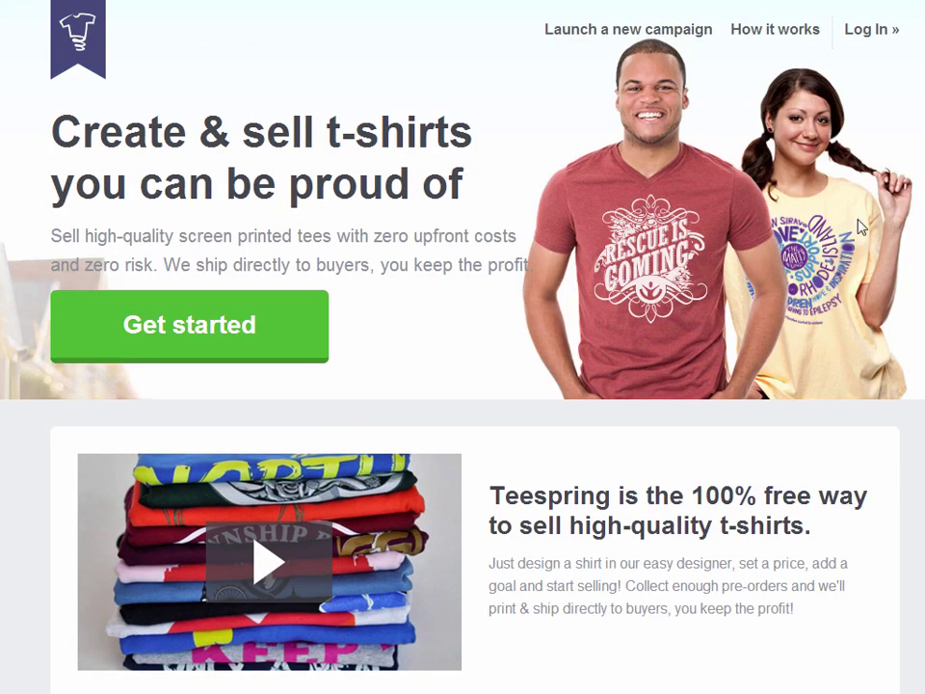
Step: Go to the login page and view the form for creating a new account
{"action": "left_click", "coordinate": [861, 44]}
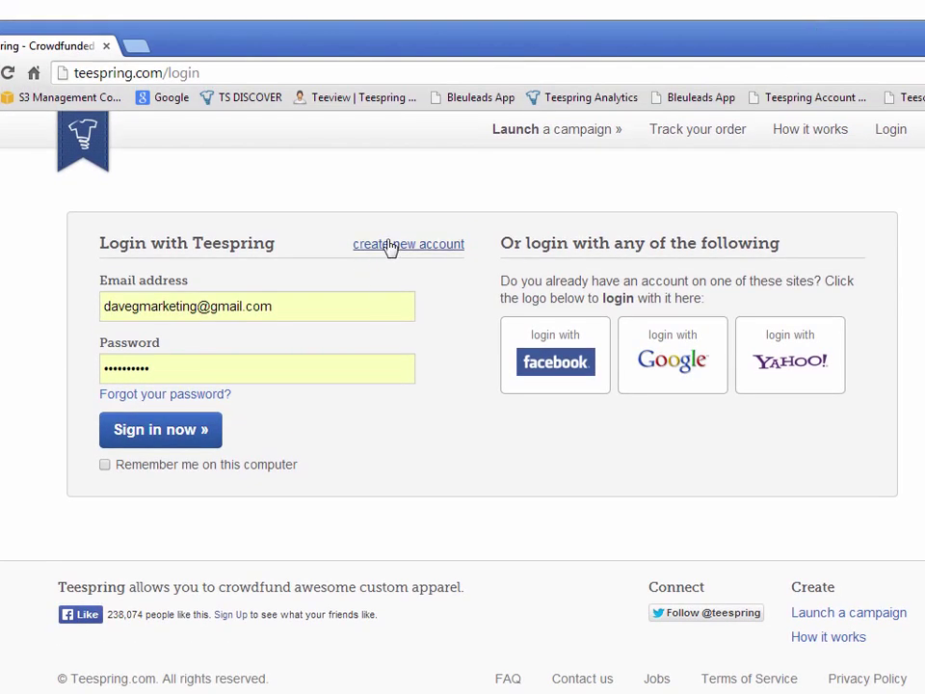
{"action": "left_click", "coordinate": [389, 247]}
{"action": "left_click", "coordinate": [162, 314]}
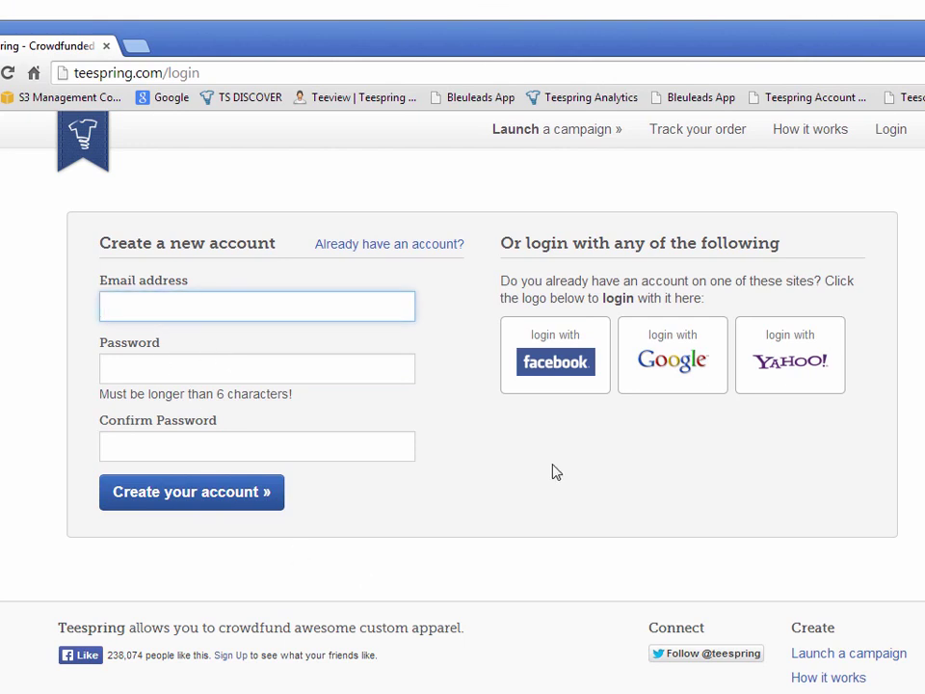
Step: Sign in to the existing account with the prefilled credentials and launch a new campaign
{"action": "left_click", "coordinate": [892, 136]}
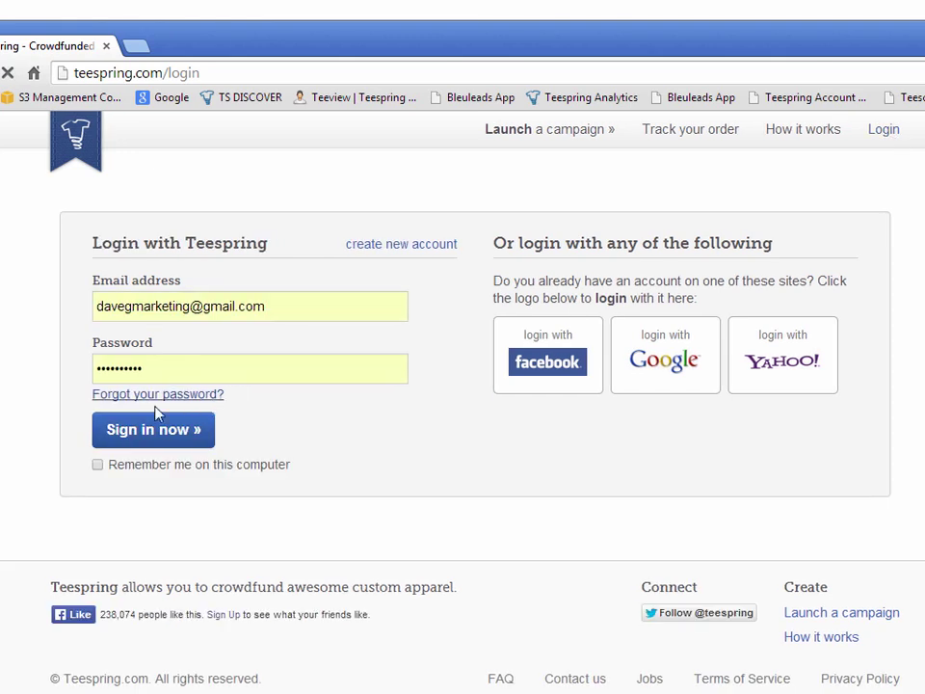
{"action": "left_click", "coordinate": [160, 430]}
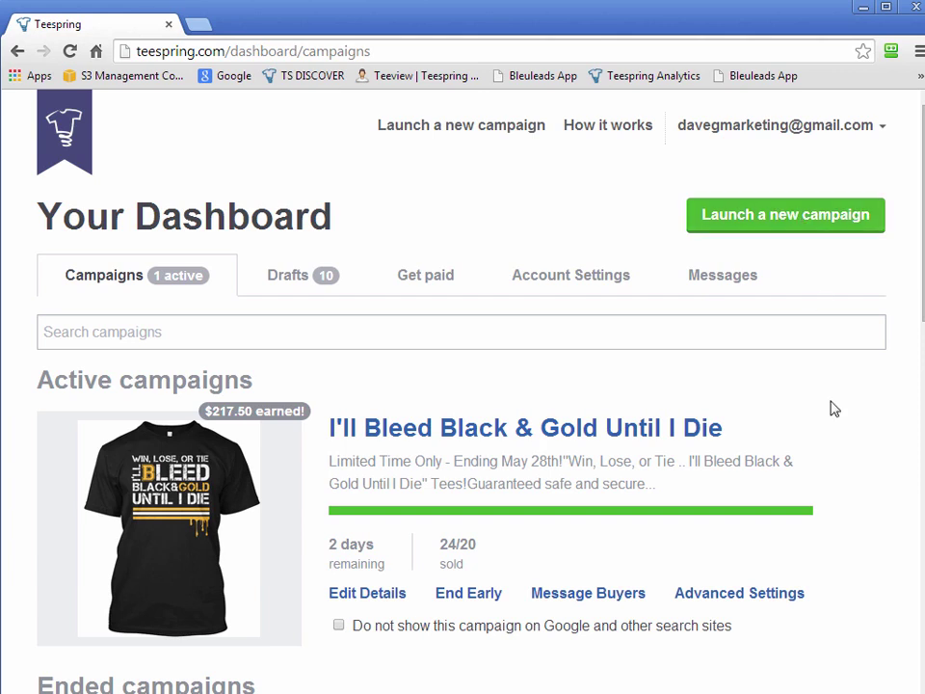
{"action": "left_click", "coordinate": [756, 222]}
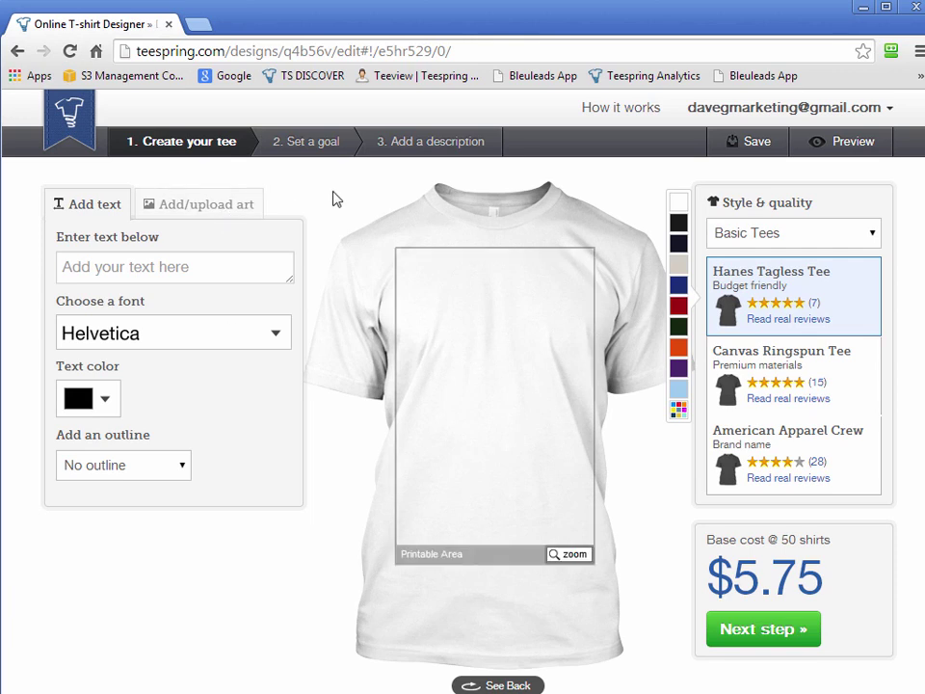
Step: Try navy on the Hanes Tagless Tee and settle on black as the shirt color
{"action": "left_click", "coordinate": [680, 225]}
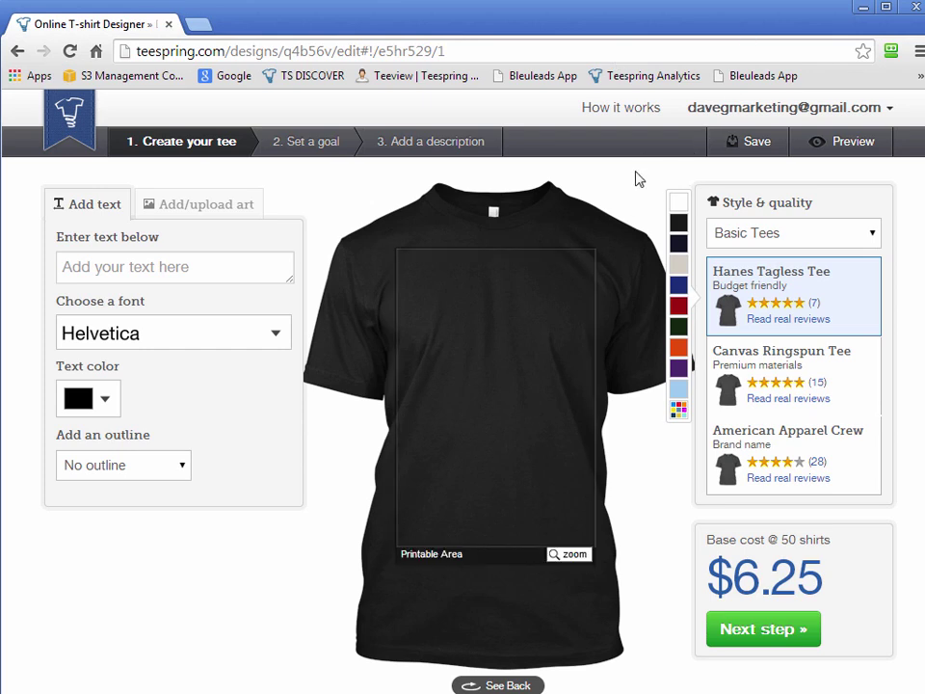
{"action": "left_click", "coordinate": [681, 243]}
{"action": "left_click", "coordinate": [679, 223]}
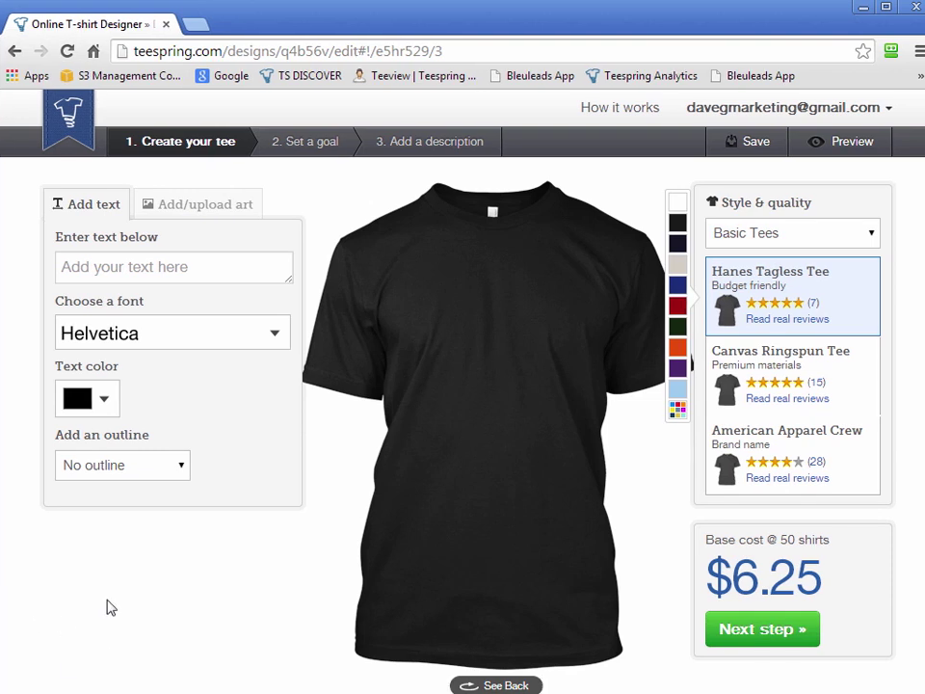
Step: Add the text "Keep Calm" to the shirt front in the popular font College
{"action": "left_click", "coordinate": [149, 268]}
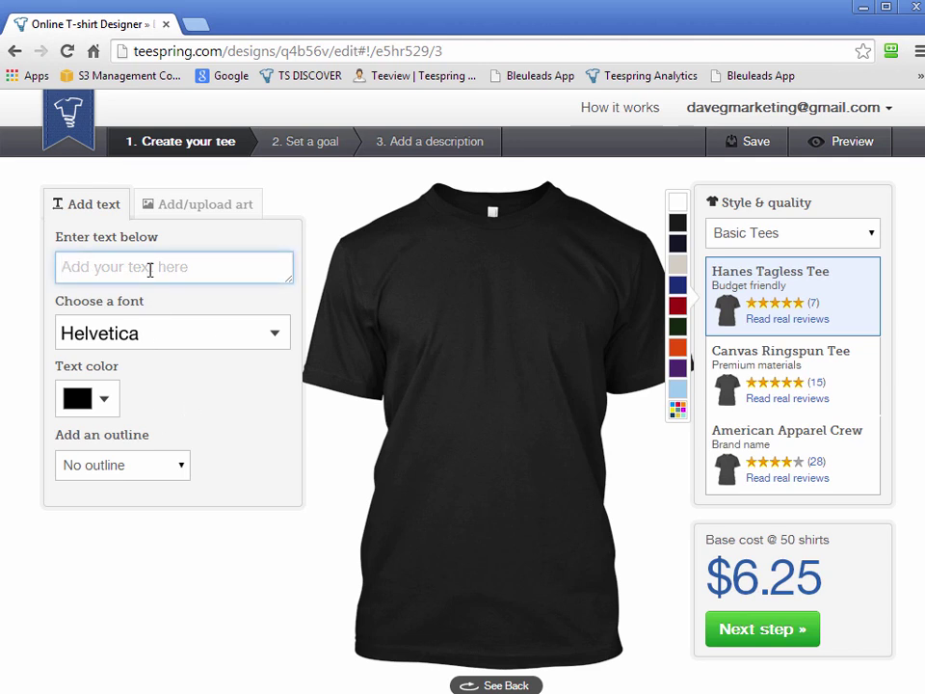
{"action": "type", "text": "Keep Calm"}
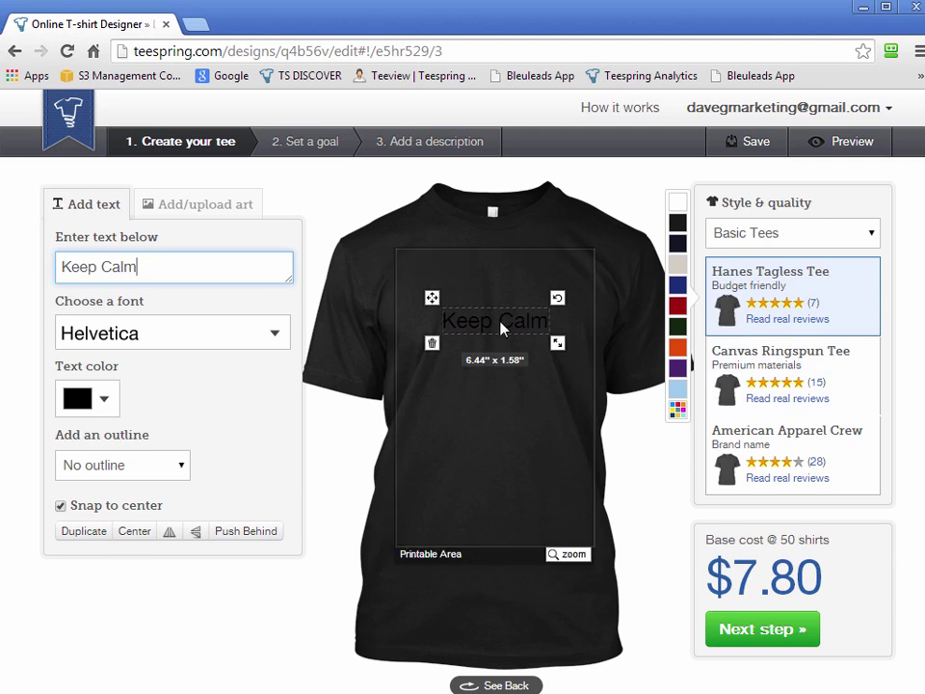
{"action": "left_click", "coordinate": [266, 337]}
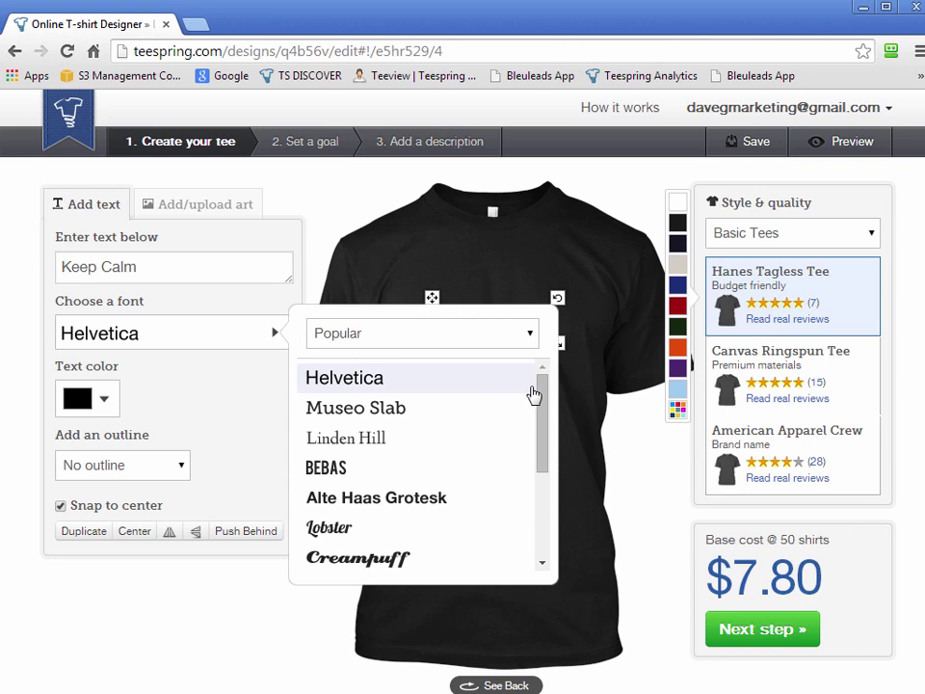
{"action": "left_click_drag", "start_coordinate": [539, 425], "coordinate": [541, 491]}
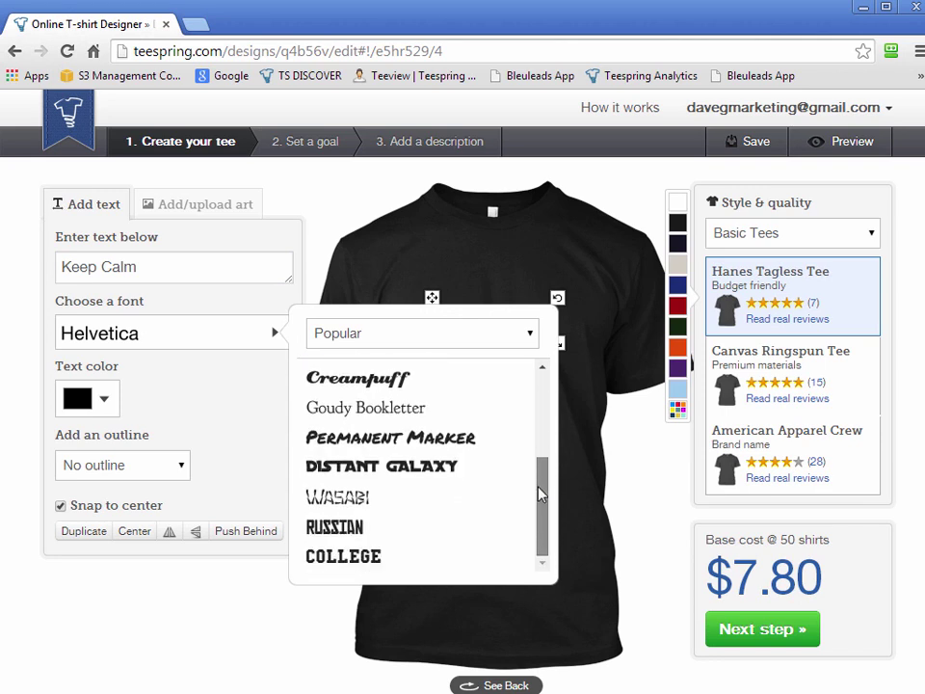
{"action": "left_click", "coordinate": [410, 558]}
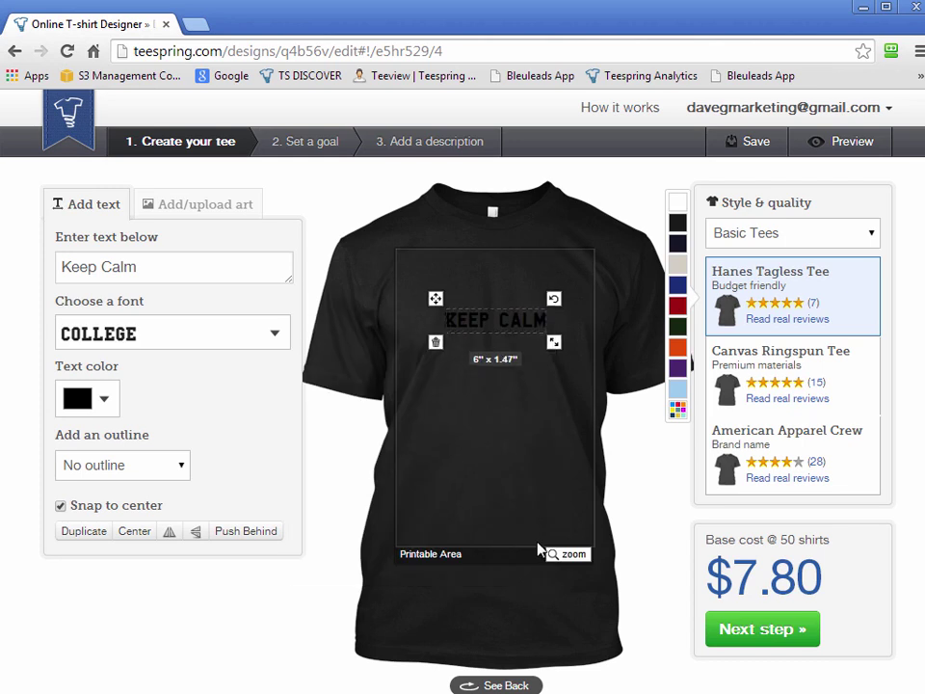
Step: Enlarge the Keep Calm text to about 8.6" x 1.8", color it white and push it behind
{"action": "left_click_drag", "start_coordinate": [560, 343], "coordinate": [575, 372]}
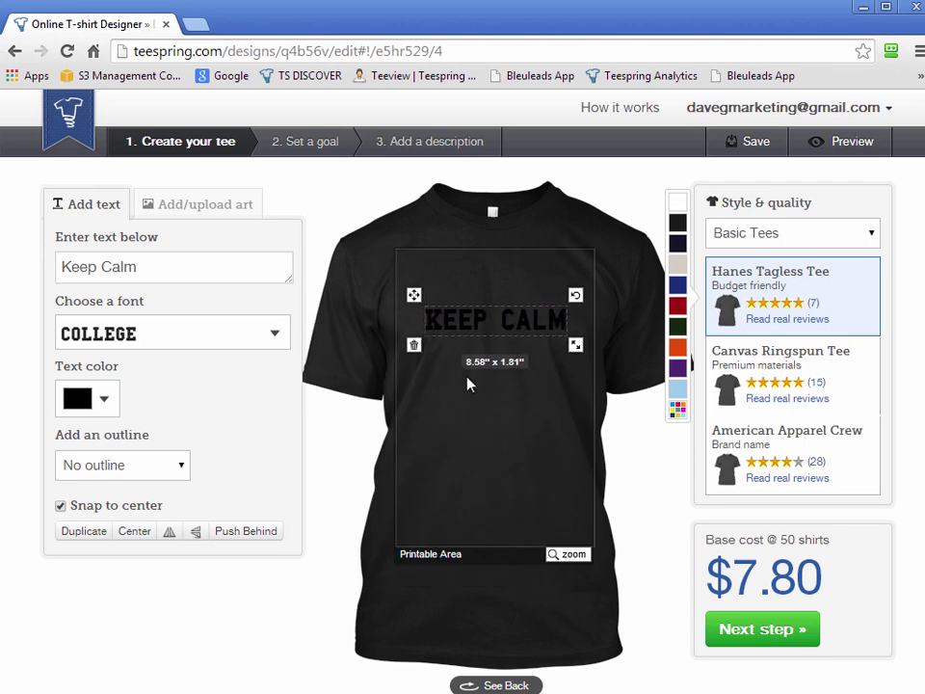
{"action": "left_click", "coordinate": [76, 408]}
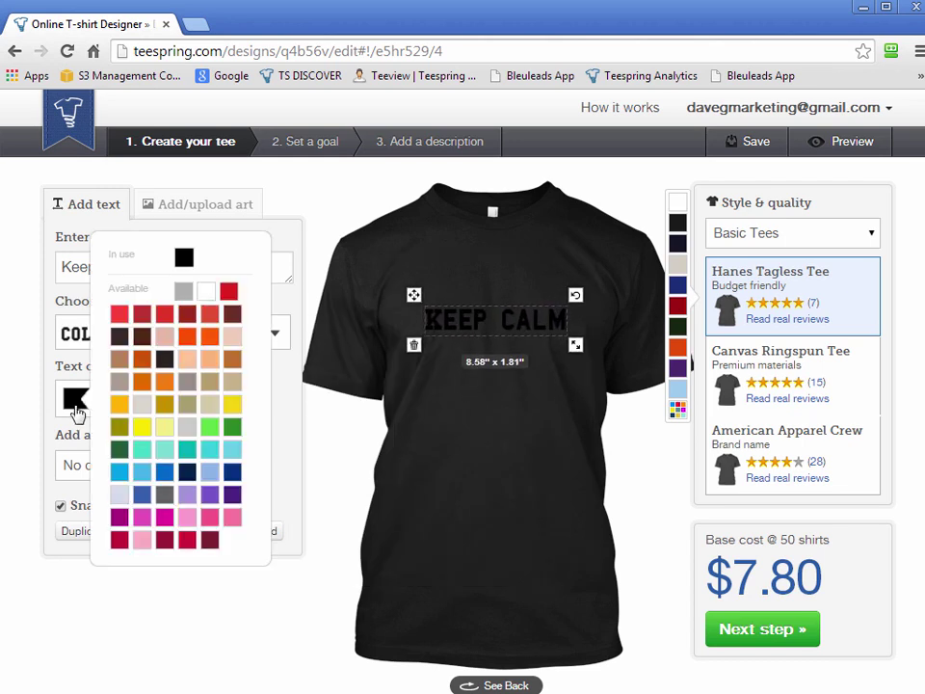
{"action": "left_click", "coordinate": [208, 292]}
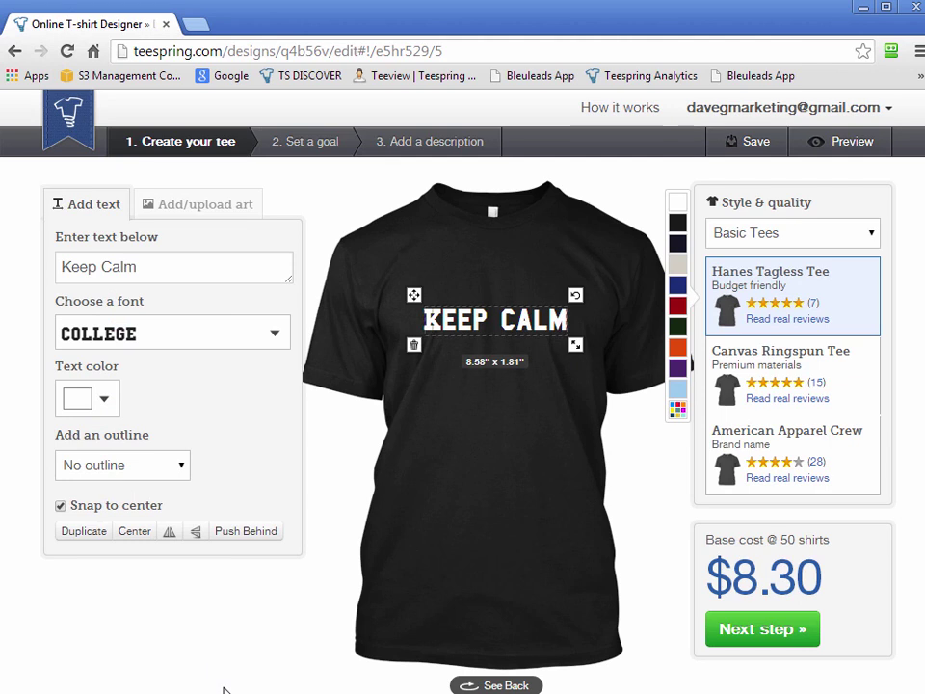
{"action": "left_click", "coordinate": [251, 533]}
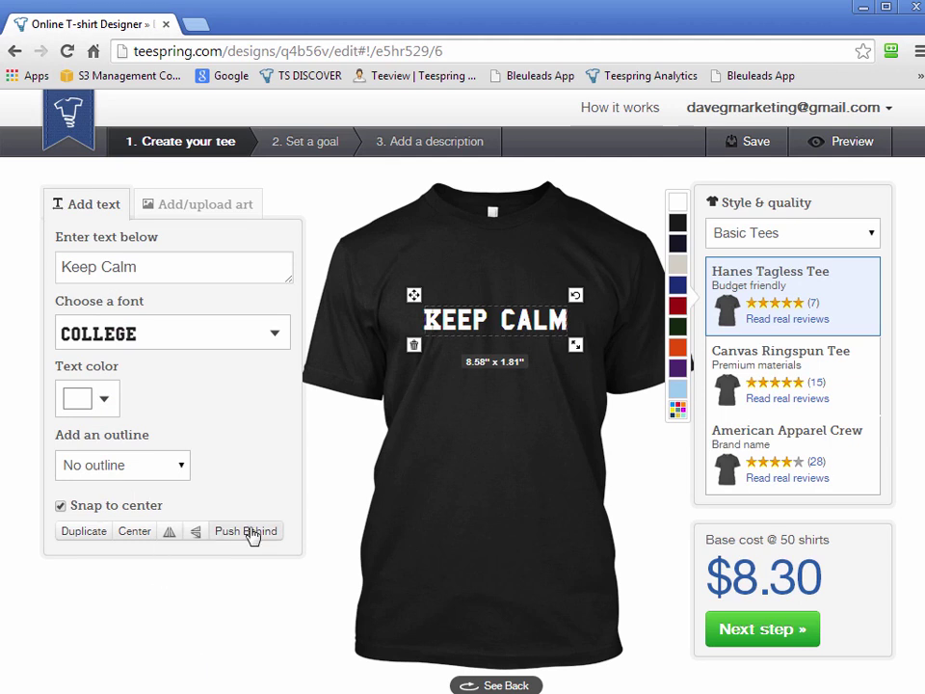
Step: Replace the wording of the Keep Calm text with "This is"
{"action": "left_click", "coordinate": [150, 265]}
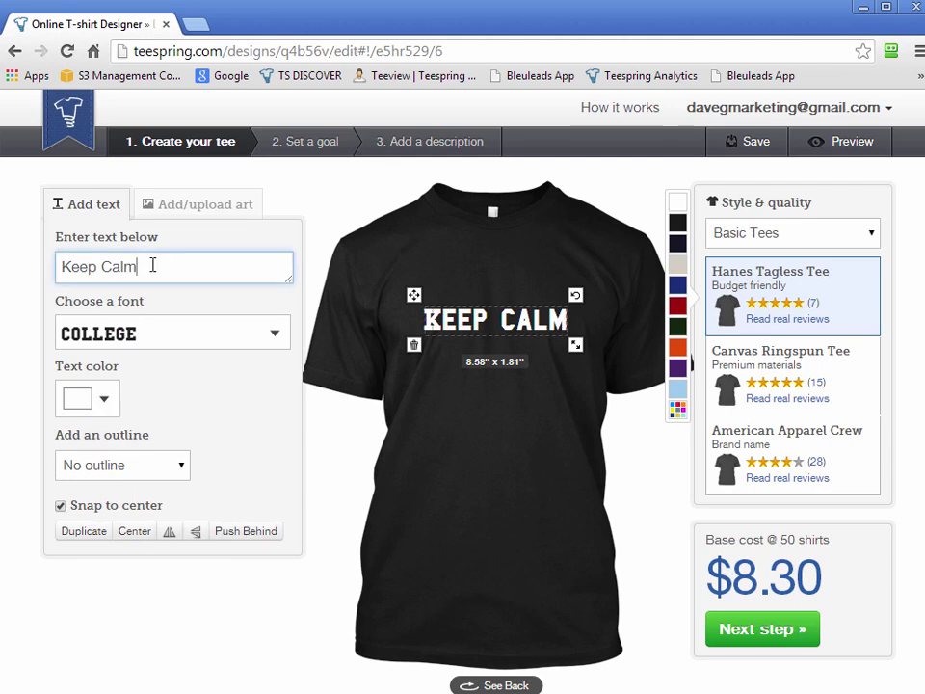
{"action": "triple_click", "coordinate": [202, 268]}
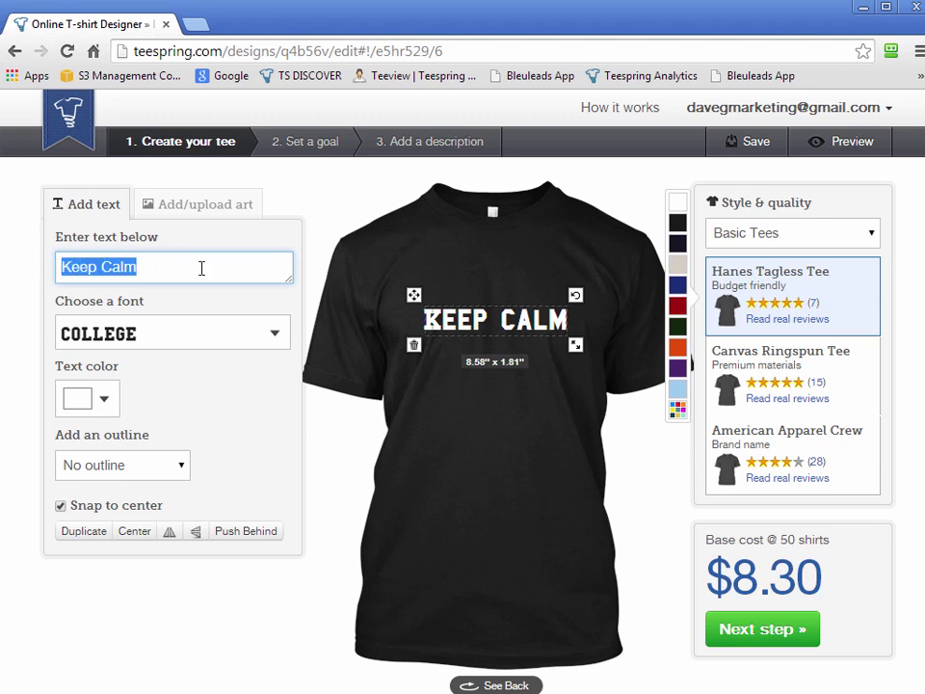
{"action": "type", "text": "This is"}
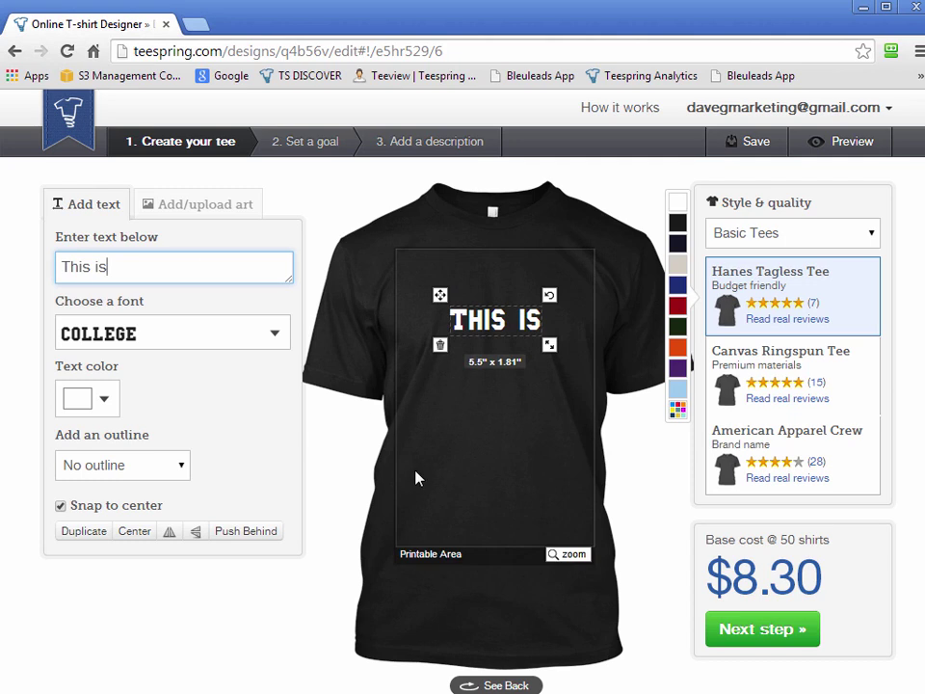
{"action": "left_click", "coordinate": [547, 378]}
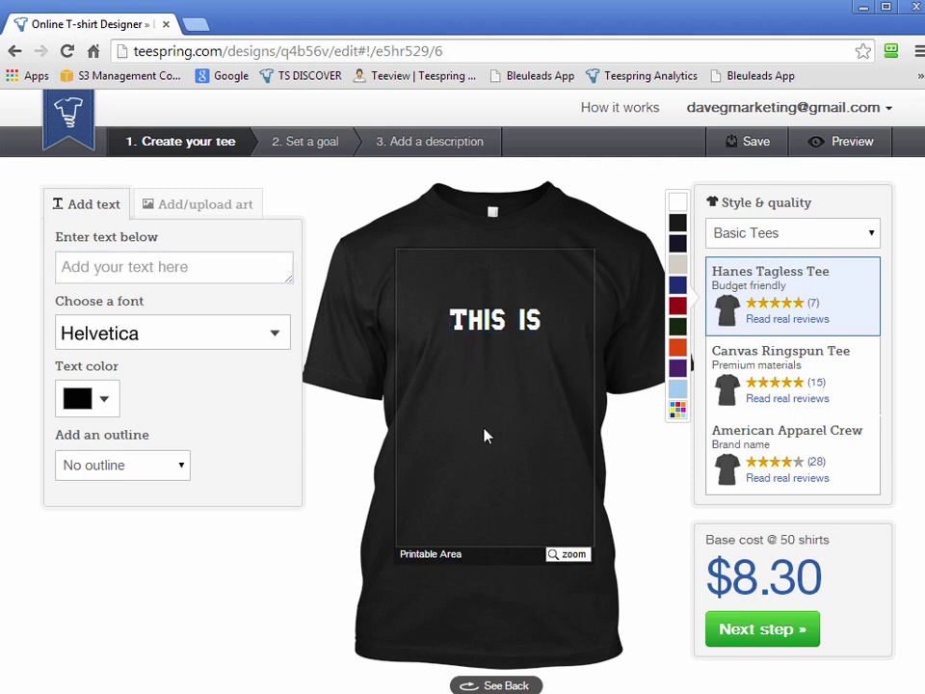
Step: Move the "This is" line slightly higher on the chest, keeping it centered, and change its wording to "KEEP CALM"
{"action": "left_click_drag", "start_coordinate": [497, 326], "coordinate": [497, 301]}
{"action": "left_click", "coordinate": [136, 274]}
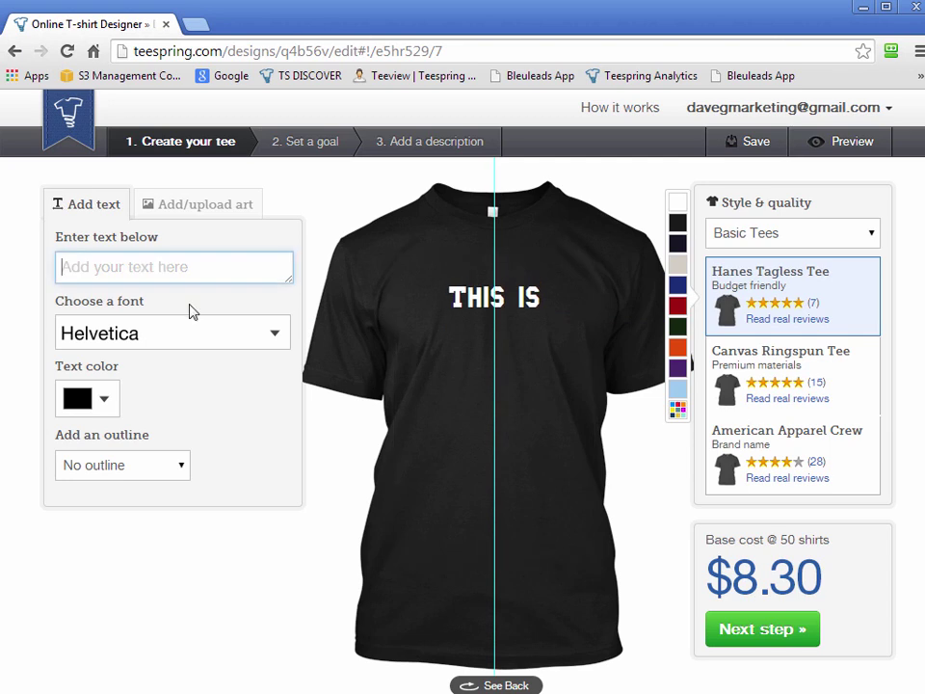
{"action": "left_click", "coordinate": [505, 299]}
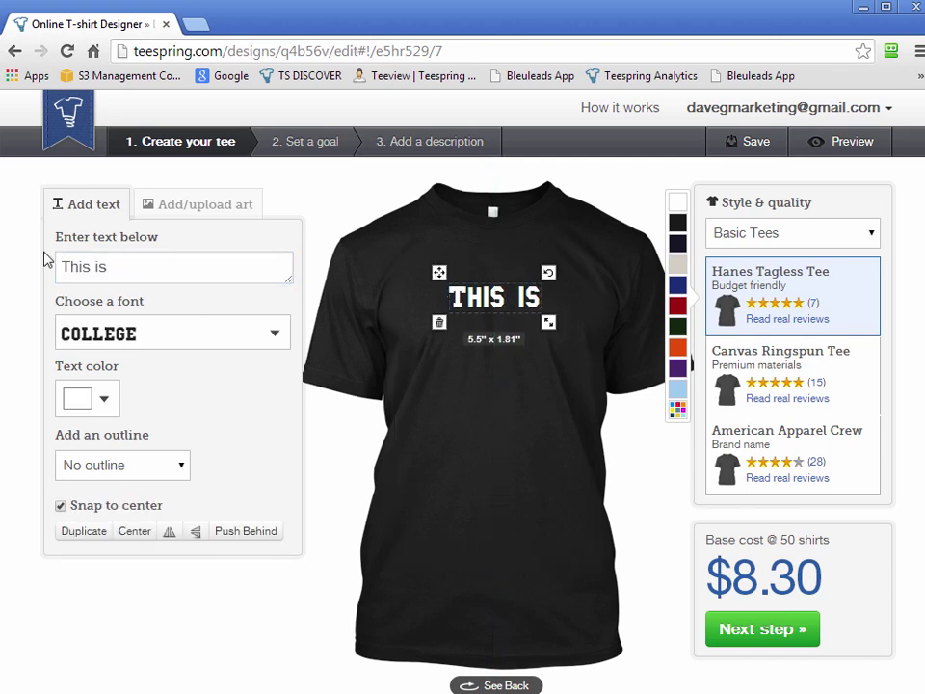
{"action": "triple_click", "coordinate": [174, 267]}
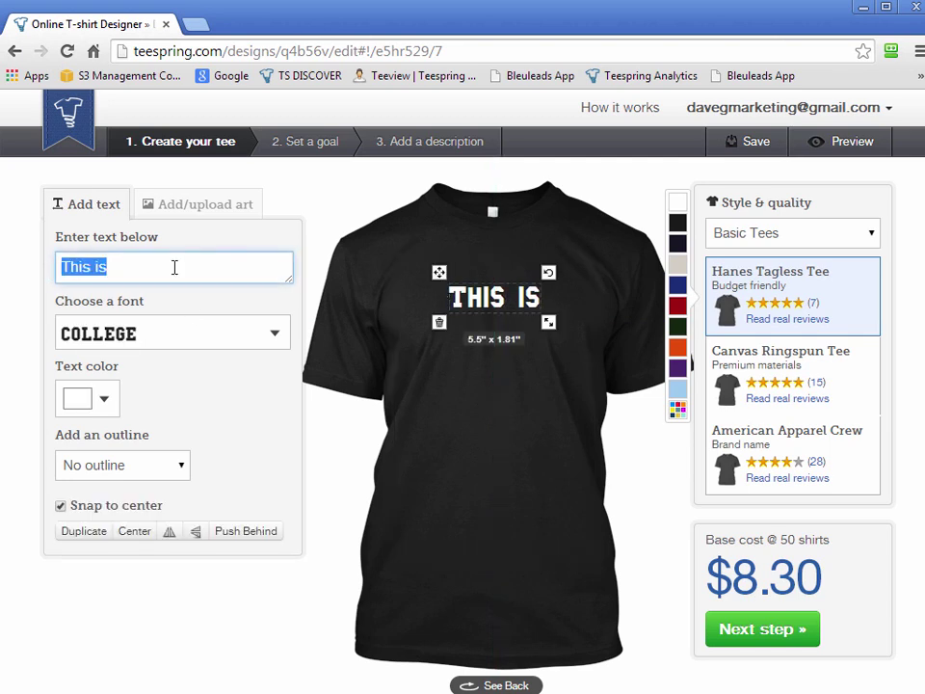
{"action": "type", "text": "KEEP CALM"}
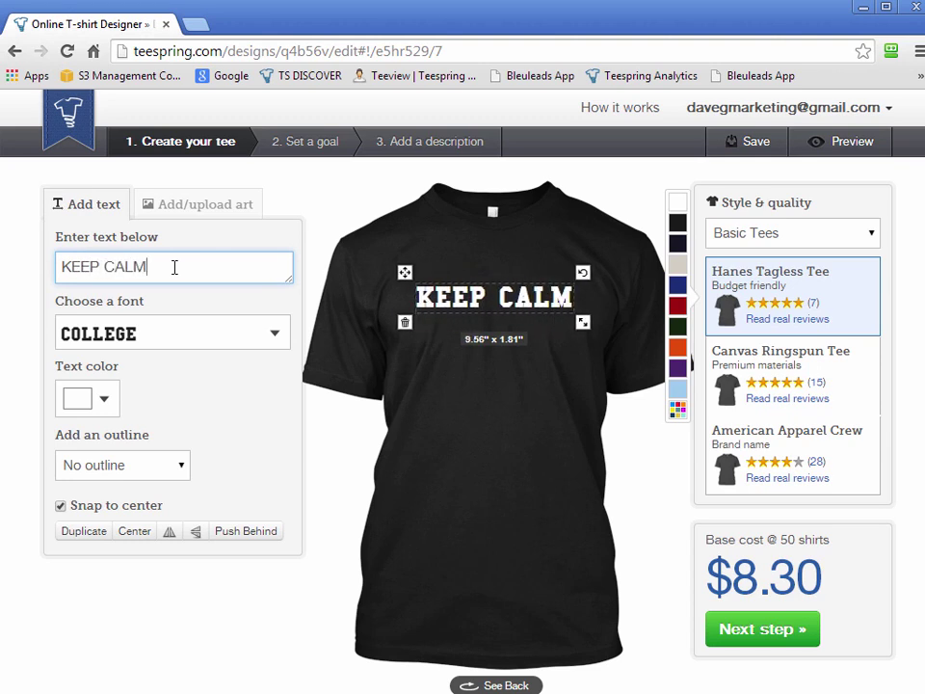
{"action": "left_click", "coordinate": [499, 400]}
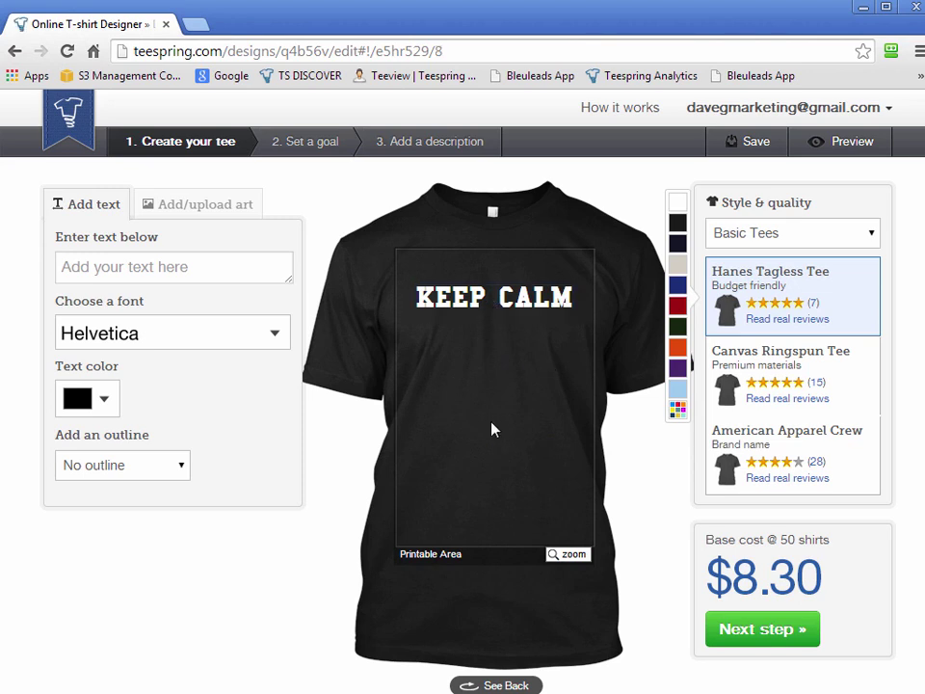
Step: Add the word "and" in white Helvetica and place it centered just below KEEP CALM
{"action": "left_click", "coordinate": [131, 265]}
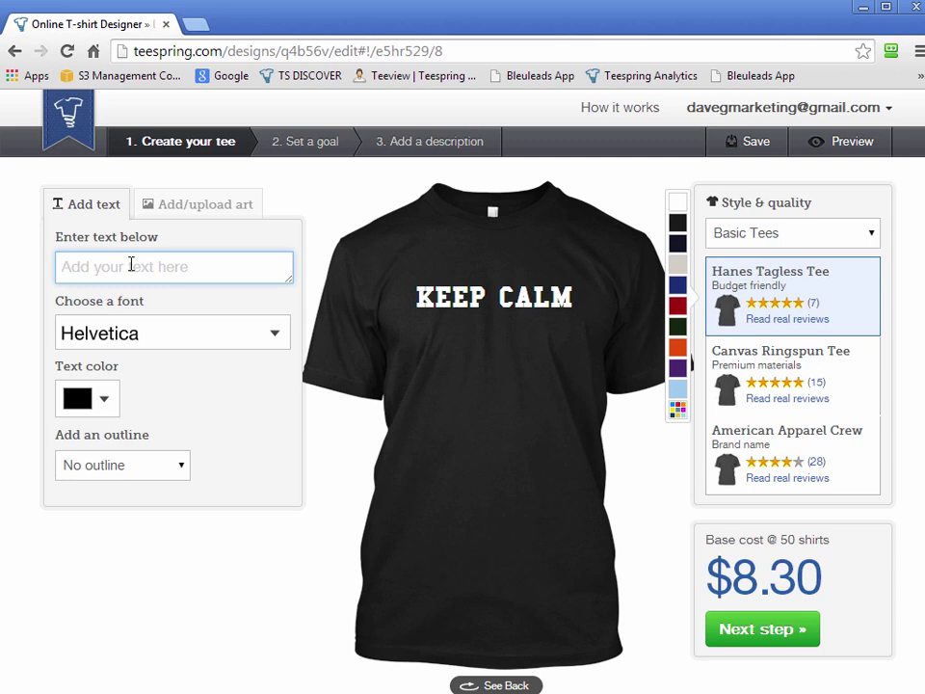
{"action": "type", "text": "and"}
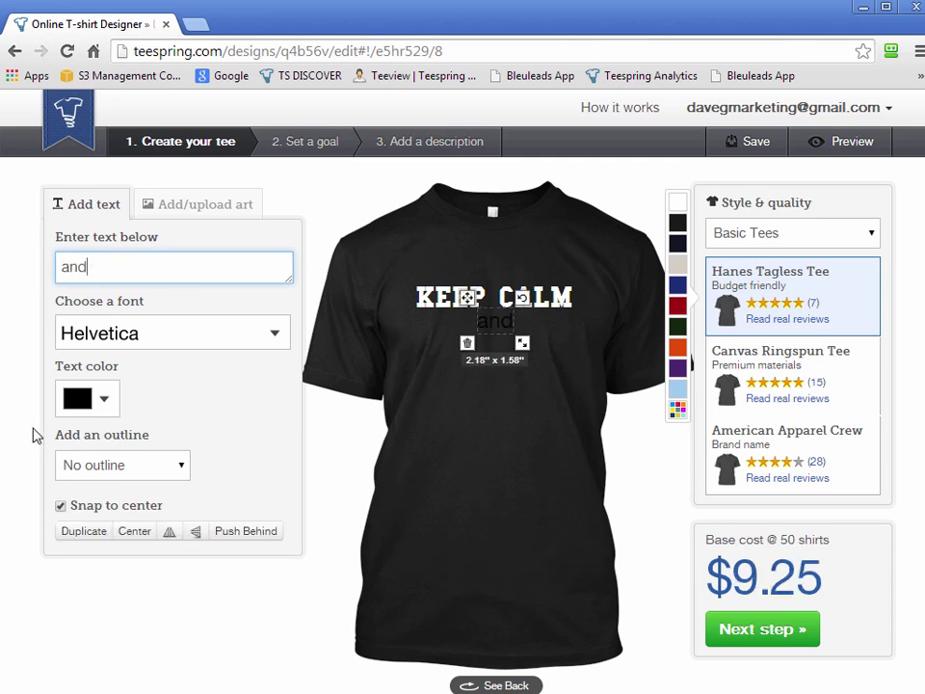
{"action": "left_click", "coordinate": [79, 406]}
{"action": "left_click", "coordinate": [183, 257]}
{"action": "left_click", "coordinate": [530, 429]}
{"action": "left_click_drag", "start_coordinate": [506, 330], "coordinate": [508, 334]}
{"action": "left_click", "coordinate": [506, 330]}
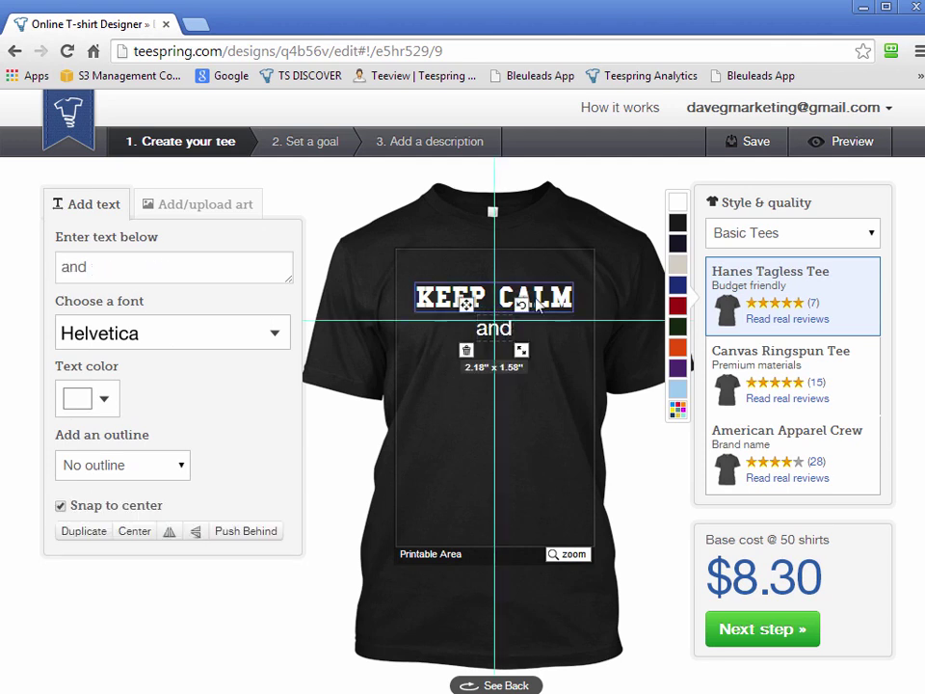
{"action": "left_click", "coordinate": [551, 385]}
{"action": "left_click", "coordinate": [546, 304]}
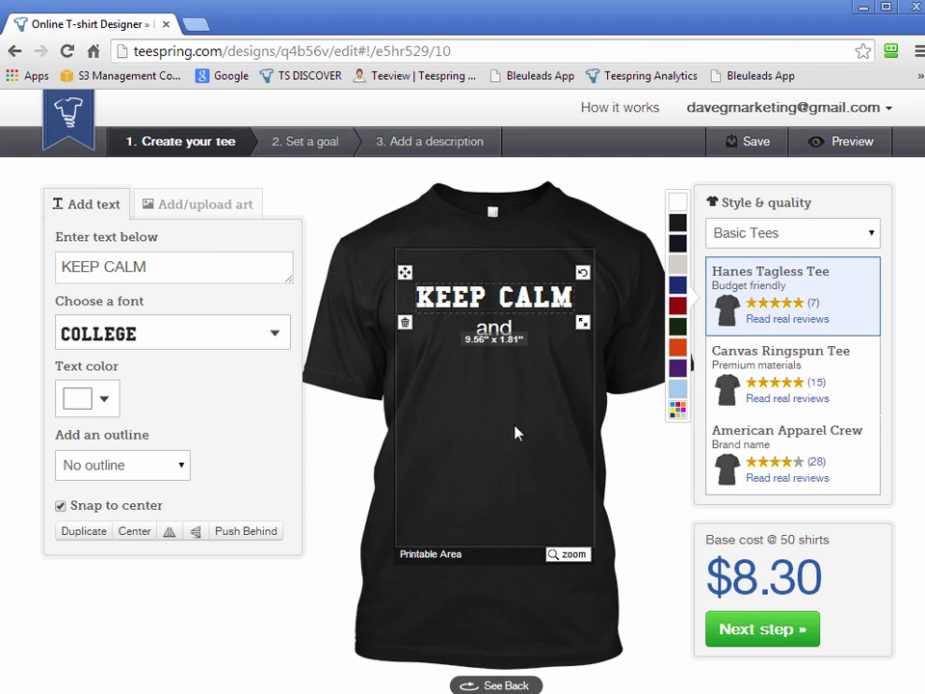
{"action": "left_click", "coordinate": [497, 384]}
Step: Add the text "BE COOL" in Helvetica, place it centered below "and", and color it white
{"action": "left_click", "coordinate": [173, 266]}
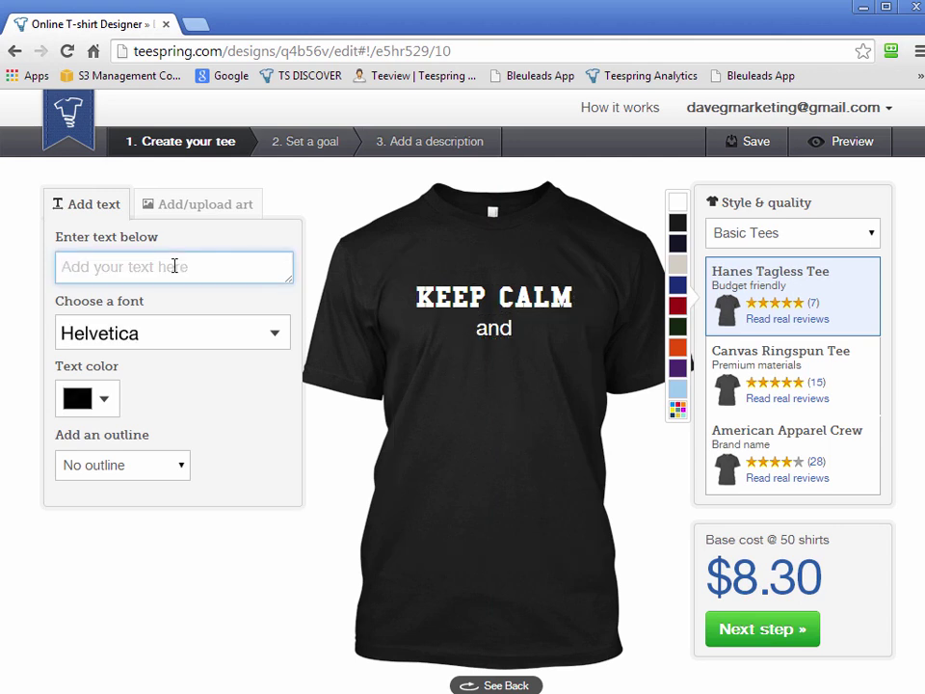
{"action": "type", "text": "BE COOL"}
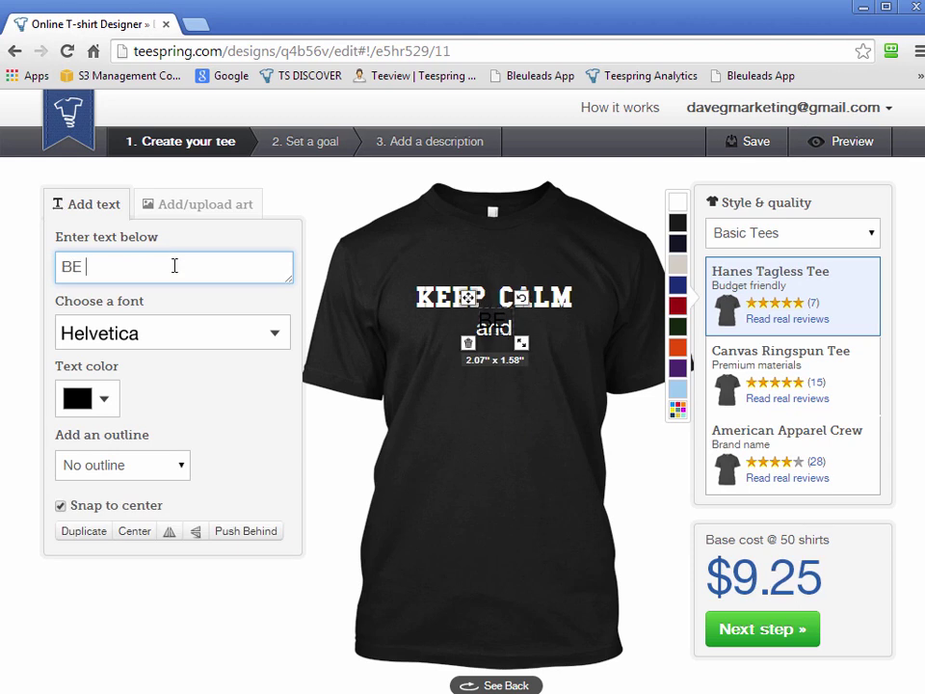
{"action": "left_click_drag", "start_coordinate": [511, 325], "coordinate": [510, 365]}
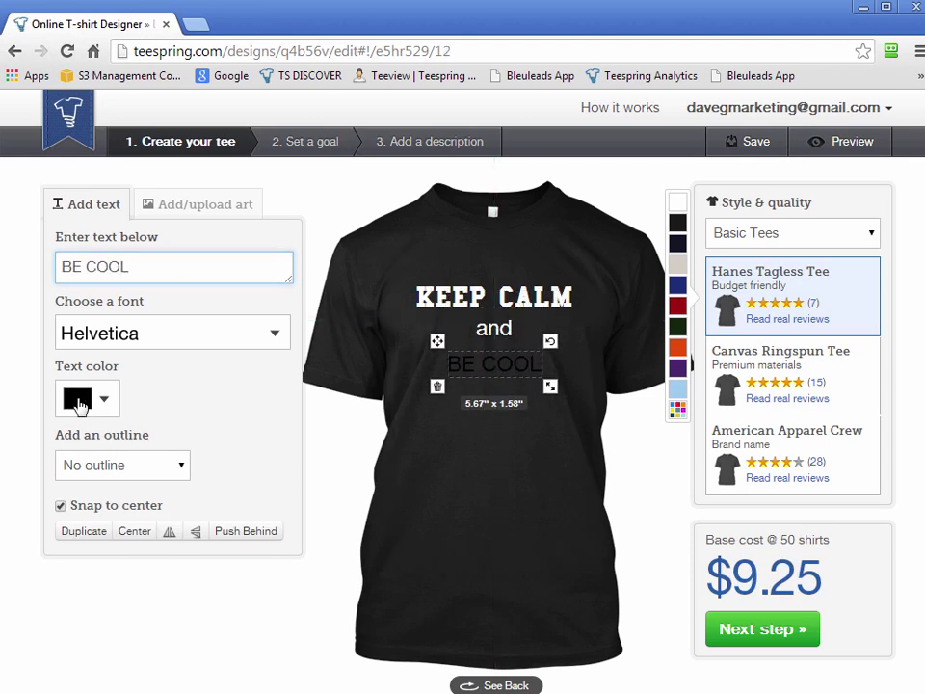
{"action": "left_click", "coordinate": [79, 401]}
{"action": "left_click", "coordinate": [179, 255]}
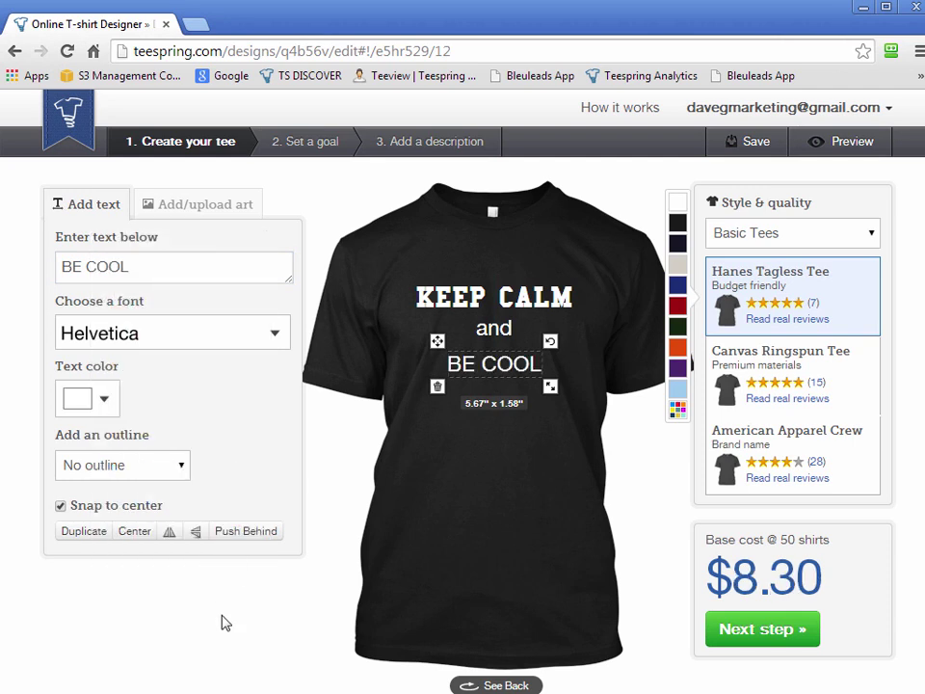
Step: Restyle BE COOL in the Creampuff font, enlarged and tilted upward to the right, about 9 by 3.4 inches overall
{"action": "left_click", "coordinate": [277, 339]}
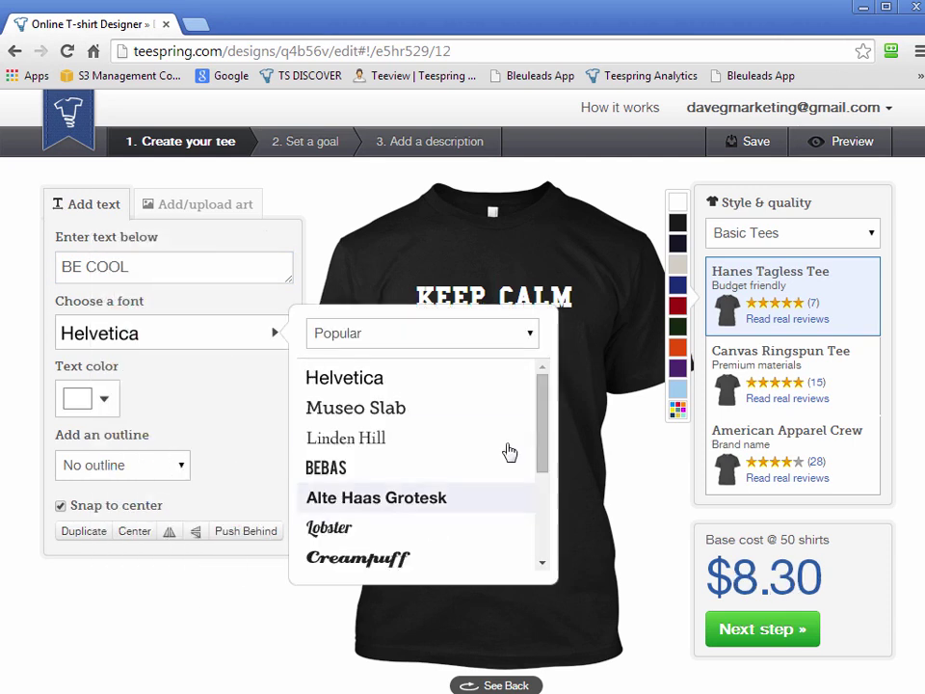
{"action": "left_click", "coordinate": [403, 559]}
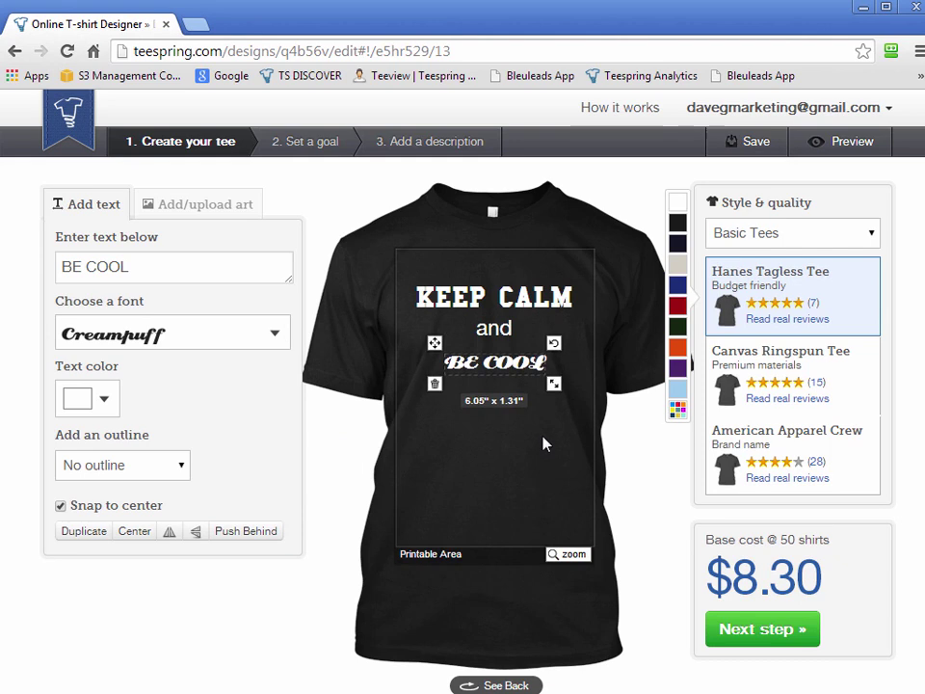
{"action": "left_click_drag", "start_coordinate": [554, 388], "coordinate": [576, 387]}
{"action": "left_click_drag", "start_coordinate": [576, 338], "coordinate": [552, 364]}
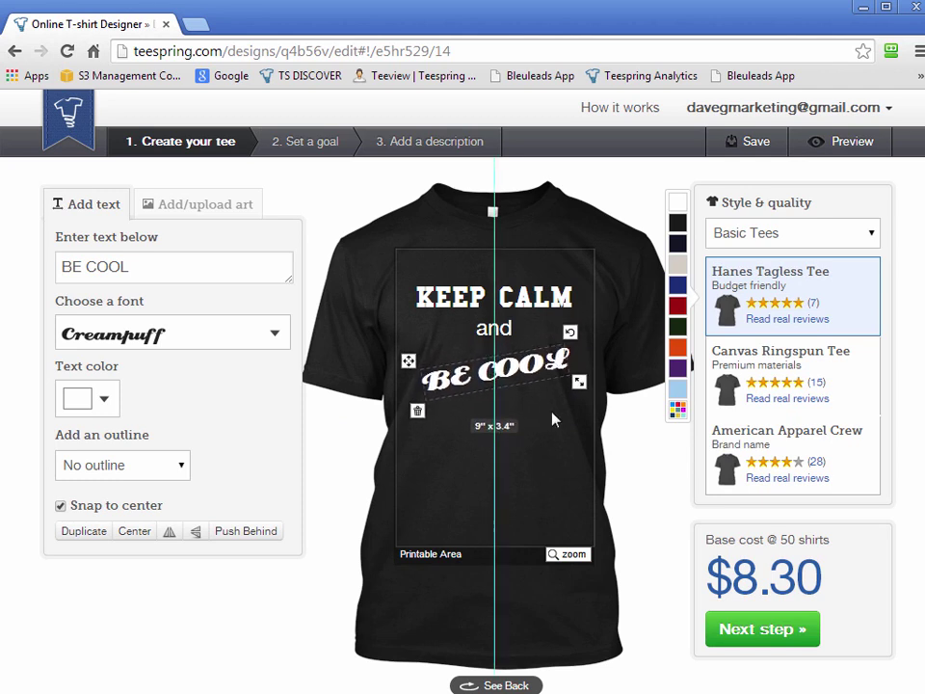
{"action": "left_click", "coordinate": [535, 573]}
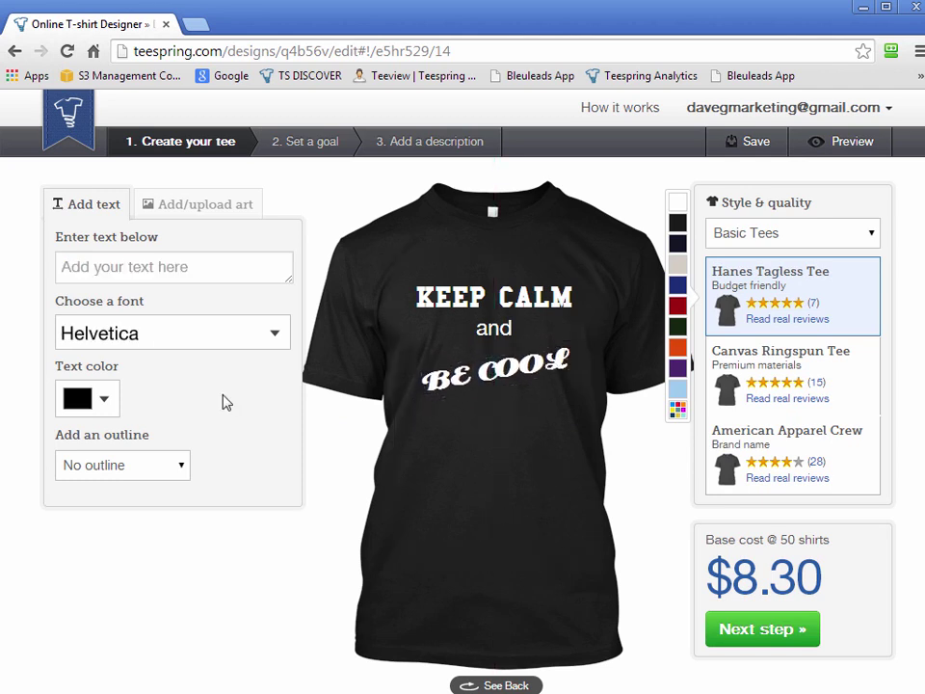
Step: Add the EMS Symbol artwork from the Popular category of the art library to the shirt front
{"action": "left_click", "coordinate": [202, 206]}
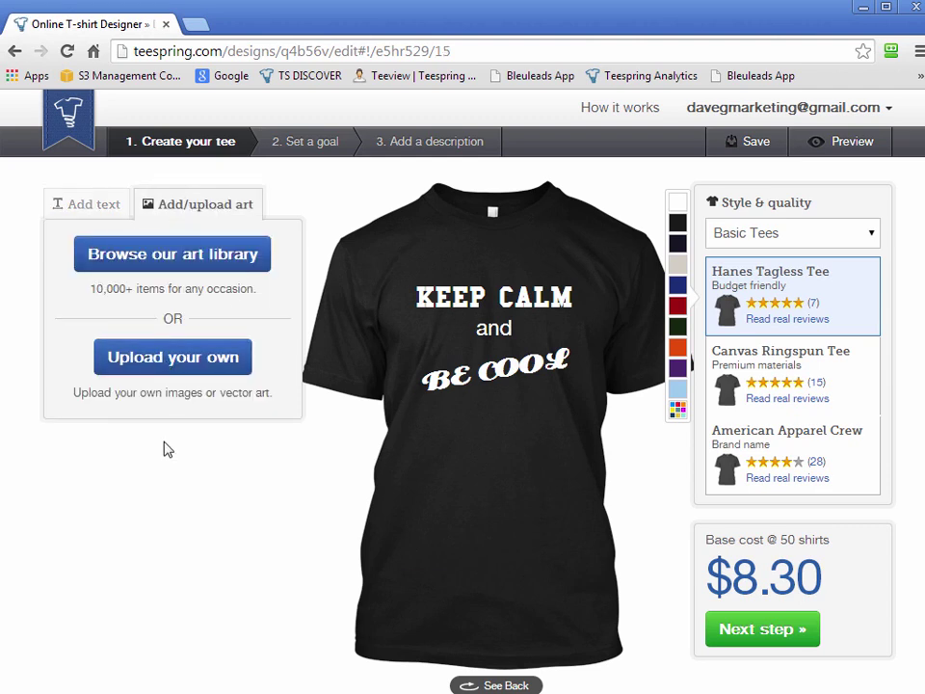
{"action": "left_click", "coordinate": [155, 256]}
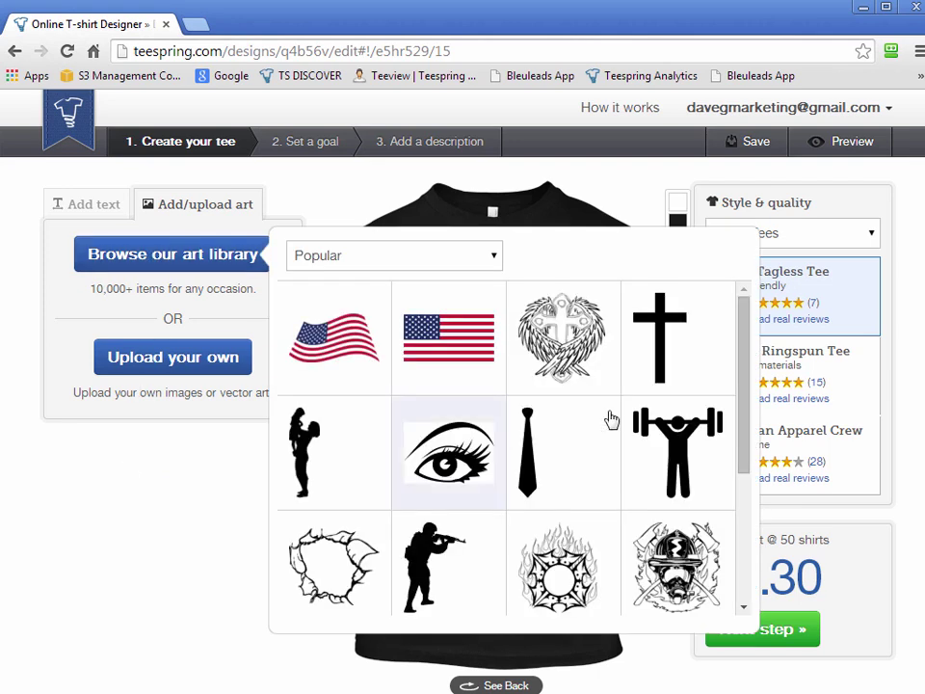
{"action": "left_click_drag", "start_coordinate": [751, 342], "coordinate": [754, 434]}
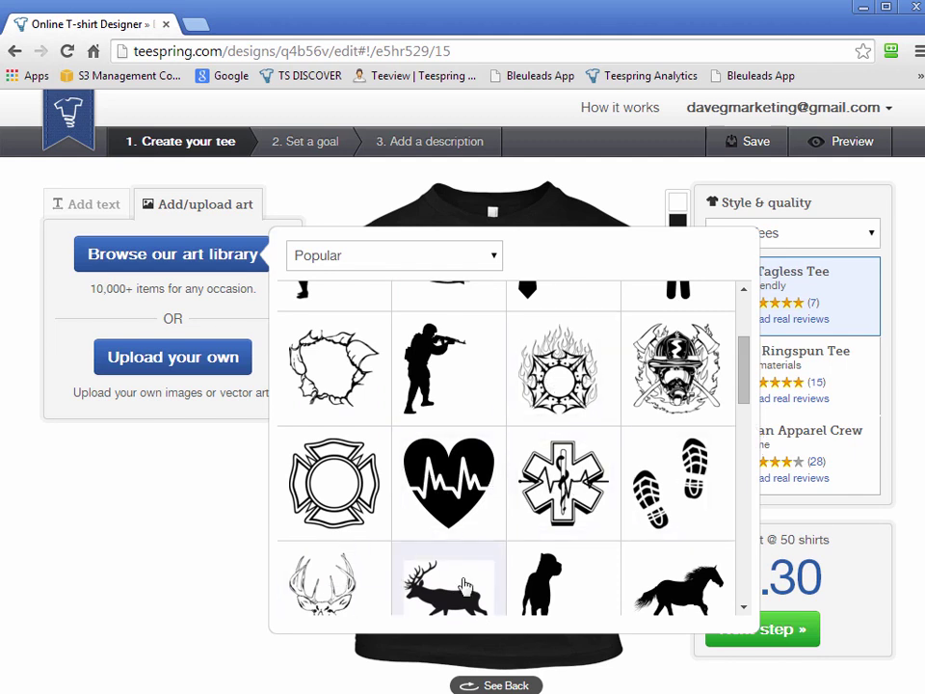
{"action": "mouse_move", "coordinate": [745, 366]}
{"action": "left_mouse_down"}
{"action": "mouse_move", "coordinate": [744, 349]}
{"action": "mouse_move", "coordinate": [745, 378]}
{"action": "left_mouse_up"}
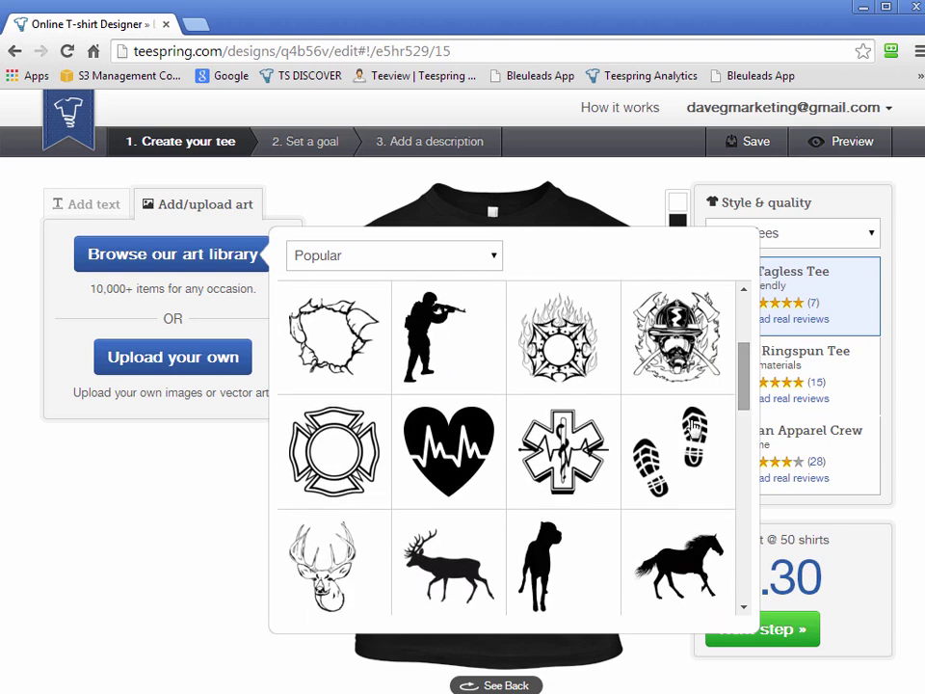
{"action": "left_click", "coordinate": [563, 446]}
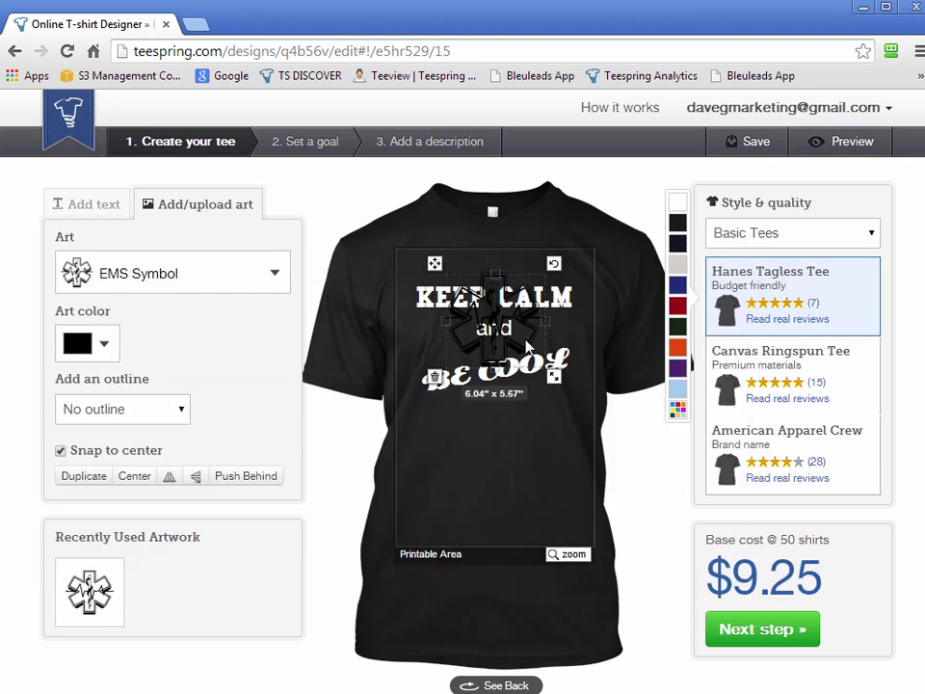
Step: Place the EMS symbol centered below BE COOL and color it bright yellow
{"action": "left_click", "coordinate": [492, 374]}
{"action": "left_click", "coordinate": [466, 349]}
{"action": "left_click_drag", "start_coordinate": [466, 349], "coordinate": [439, 415]}
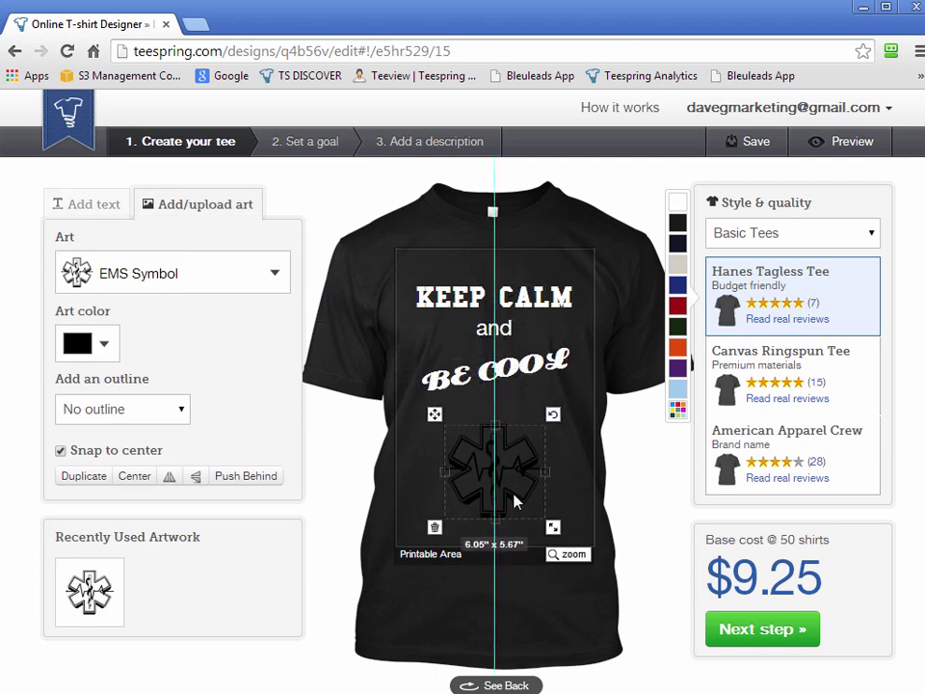
{"action": "left_click", "coordinate": [83, 349]}
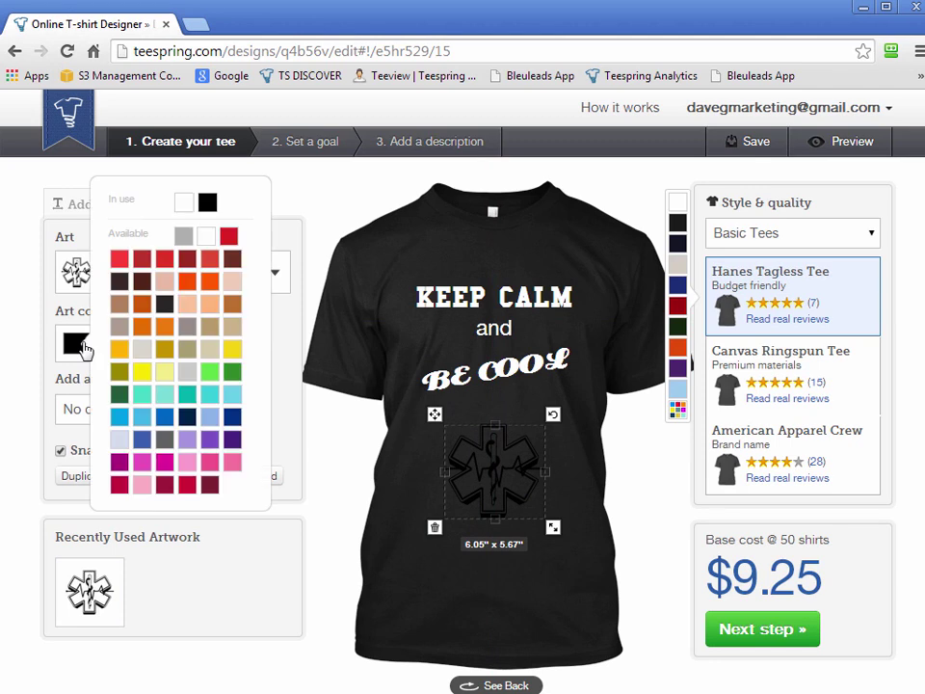
{"action": "left_click", "coordinate": [141, 371]}
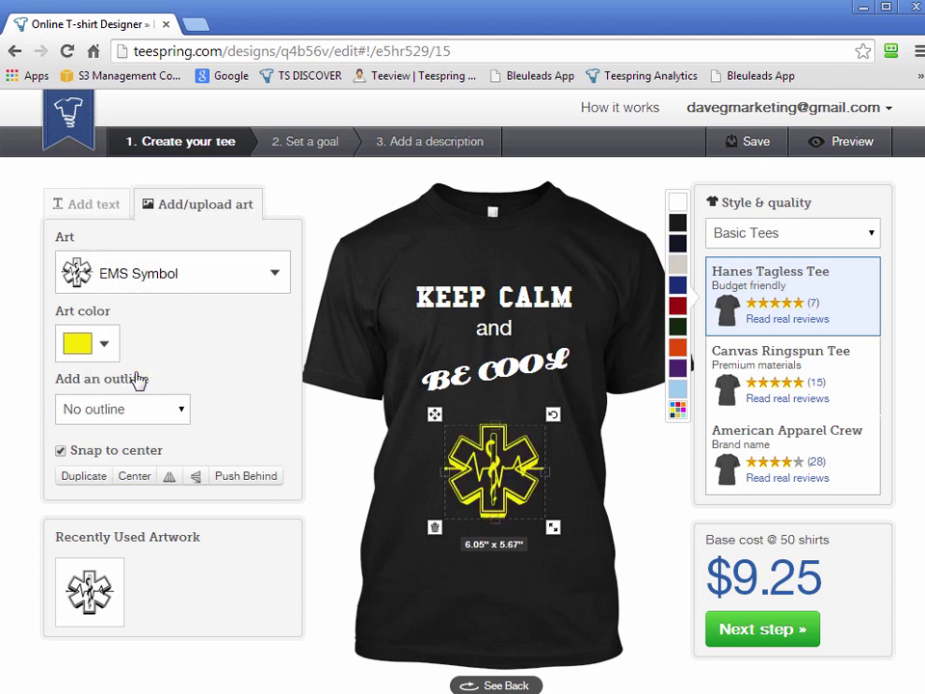
{"action": "left_click", "coordinate": [562, 620]}
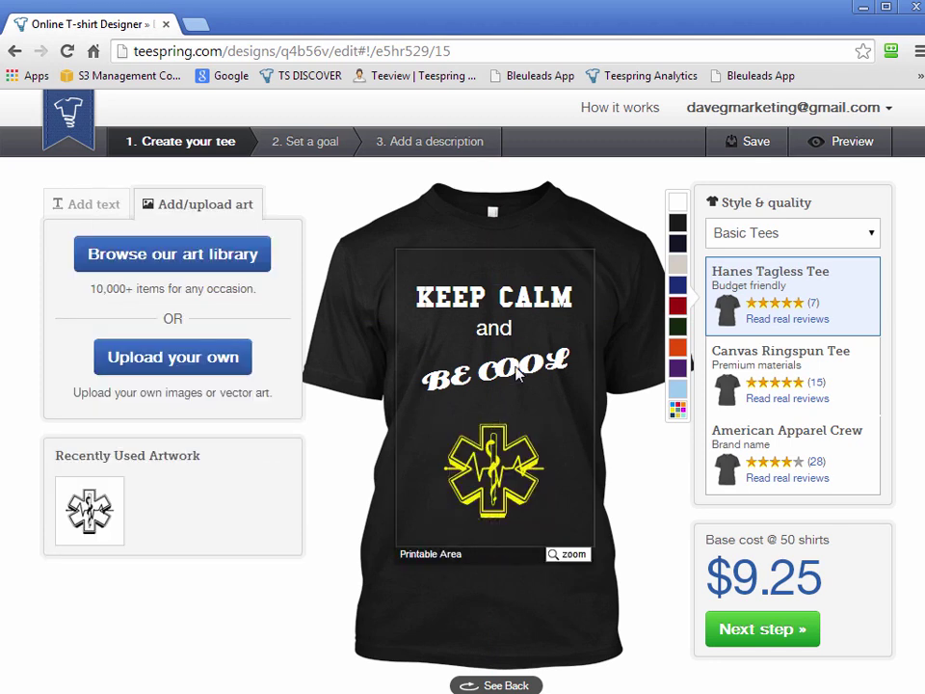
Step: Browse the art library's Military artwork, looking through the Weapons subcategory
{"action": "left_click", "coordinate": [209, 261]}
{"action": "left_click_drag", "start_coordinate": [750, 331], "coordinate": [765, 299]}
{"action": "left_click", "coordinate": [384, 257]}
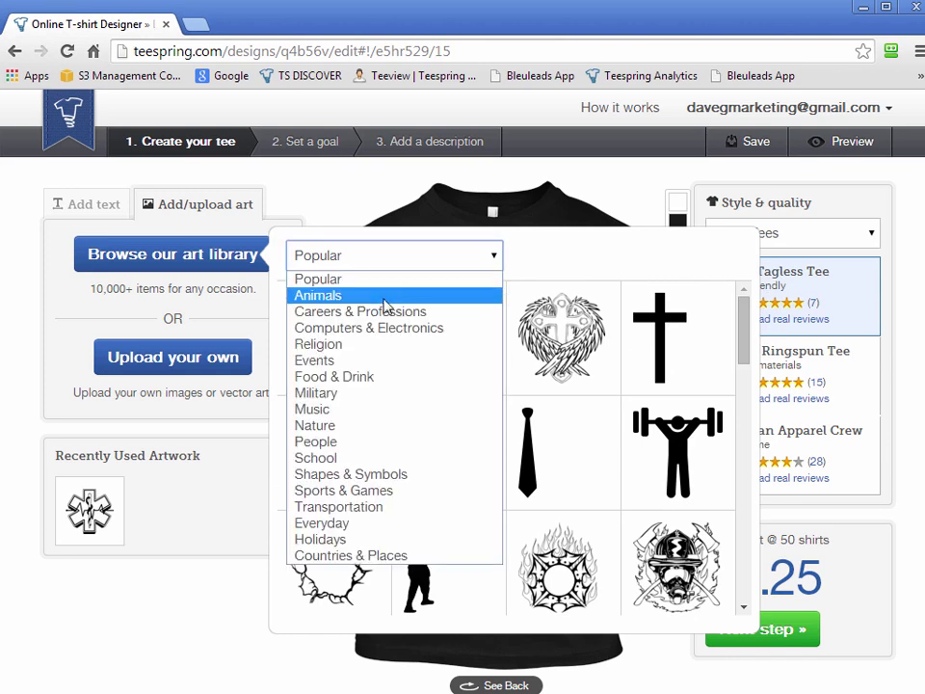
{"action": "left_click", "coordinate": [358, 399]}
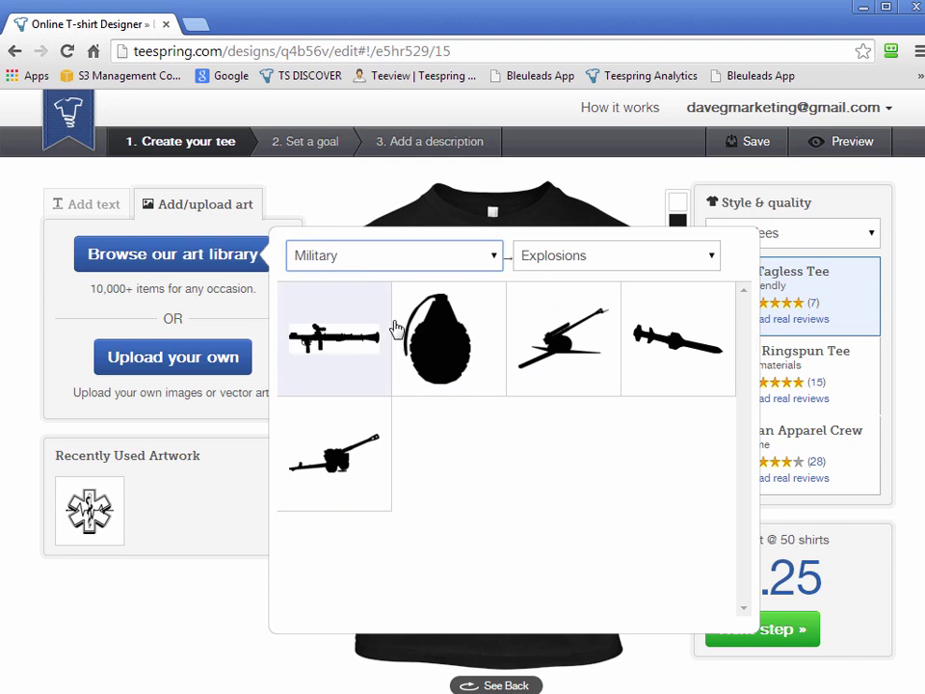
{"action": "left_click", "coordinate": [588, 254]}
{"action": "left_click", "coordinate": [597, 296]}
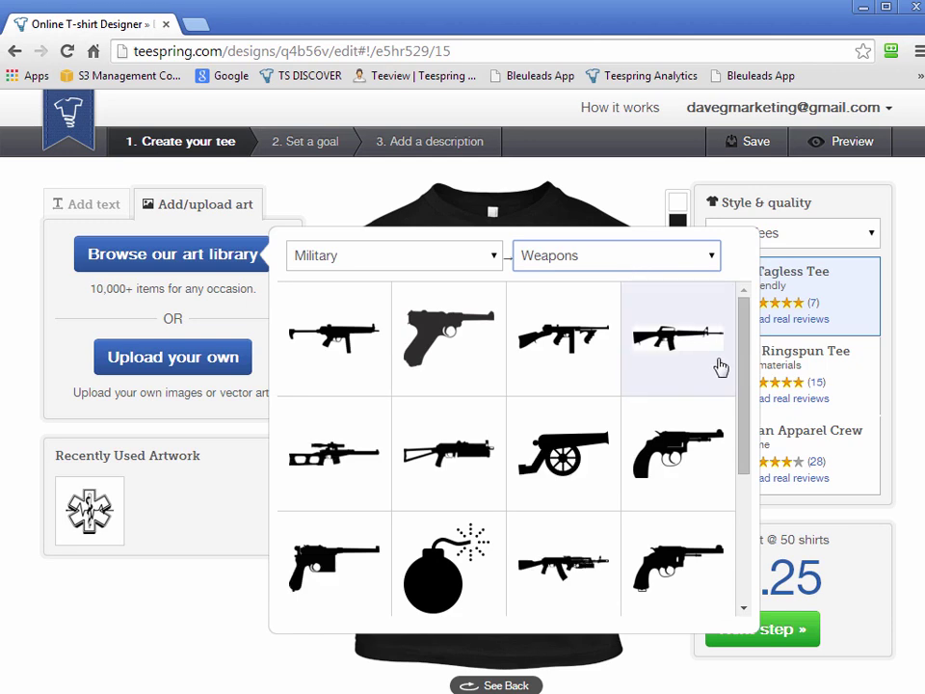
{"action": "left_click_drag", "start_coordinate": [748, 378], "coordinate": [746, 318]}
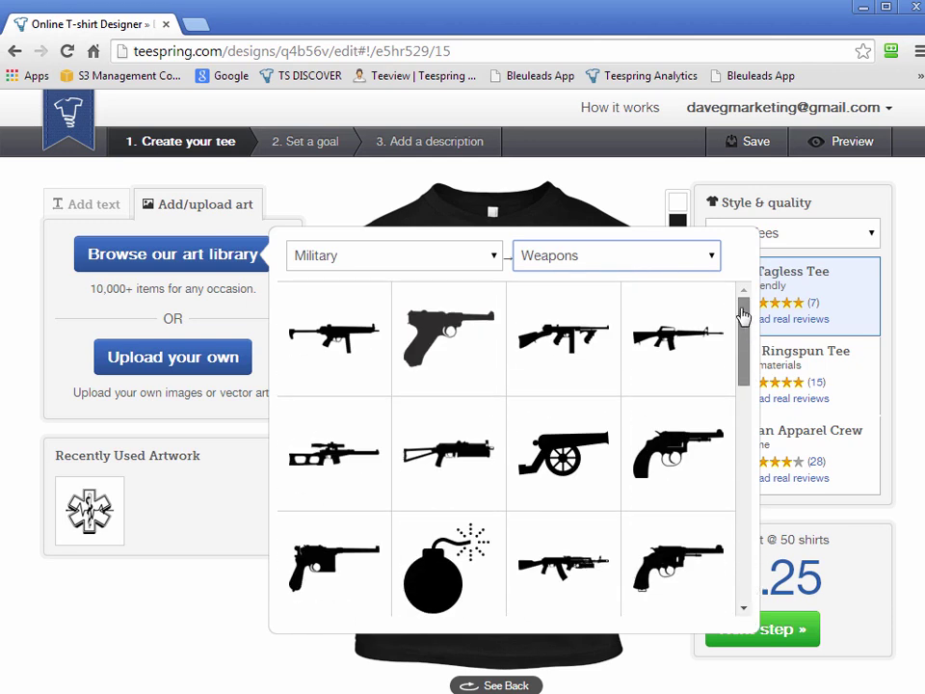
{"action": "left_click", "coordinate": [72, 314]}
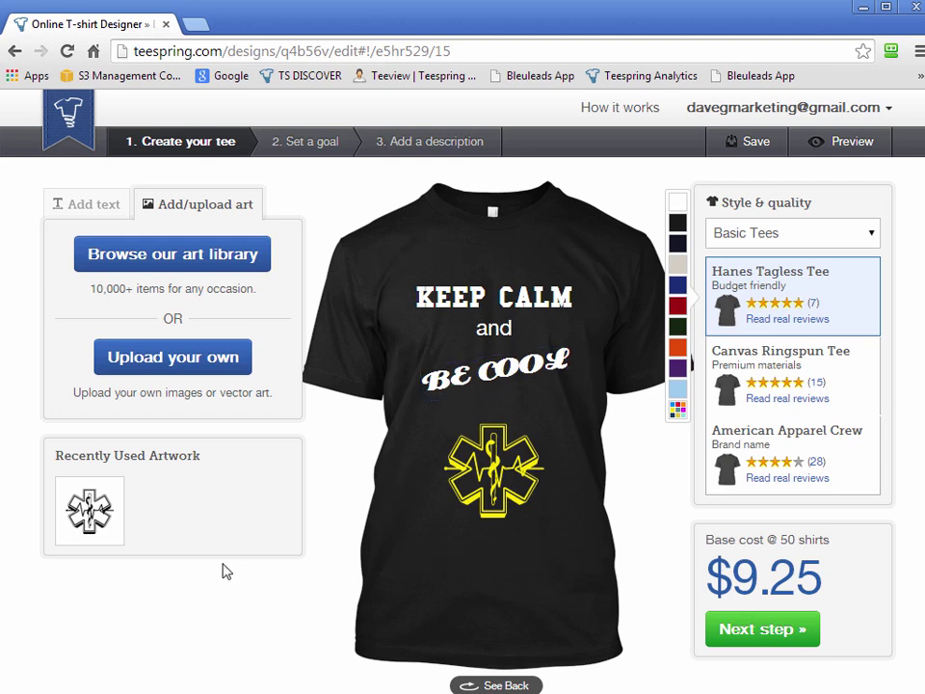
Step: Search Google for "funny hockey sayings" in a new tab and open the sportsfeelgoodstories.com hockey slogans page separately
{"action": "left_click", "coordinate": [197, 26]}
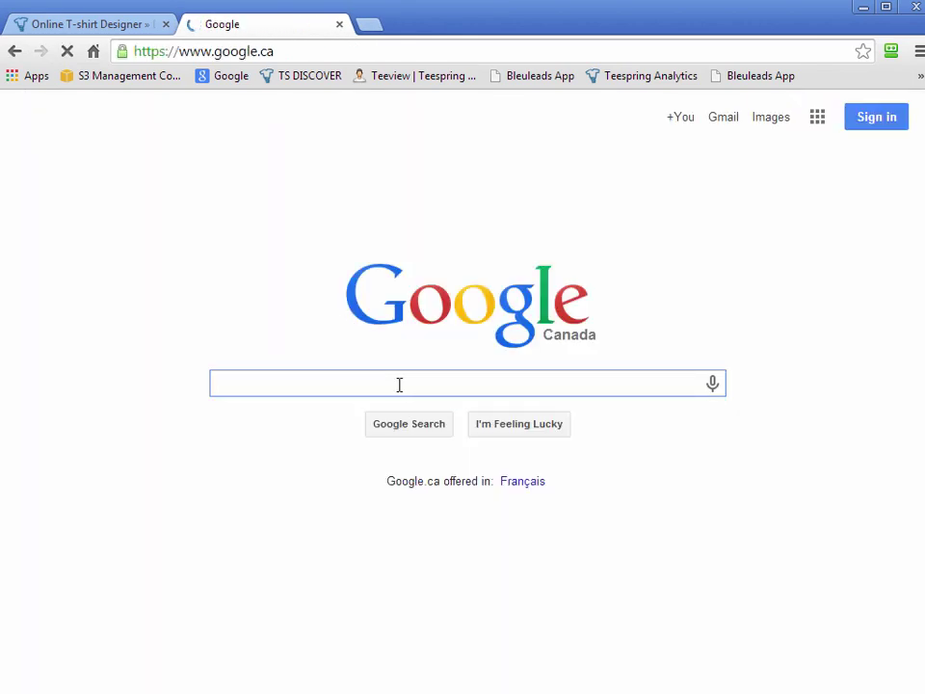
{"action": "type", "text": "funny"}
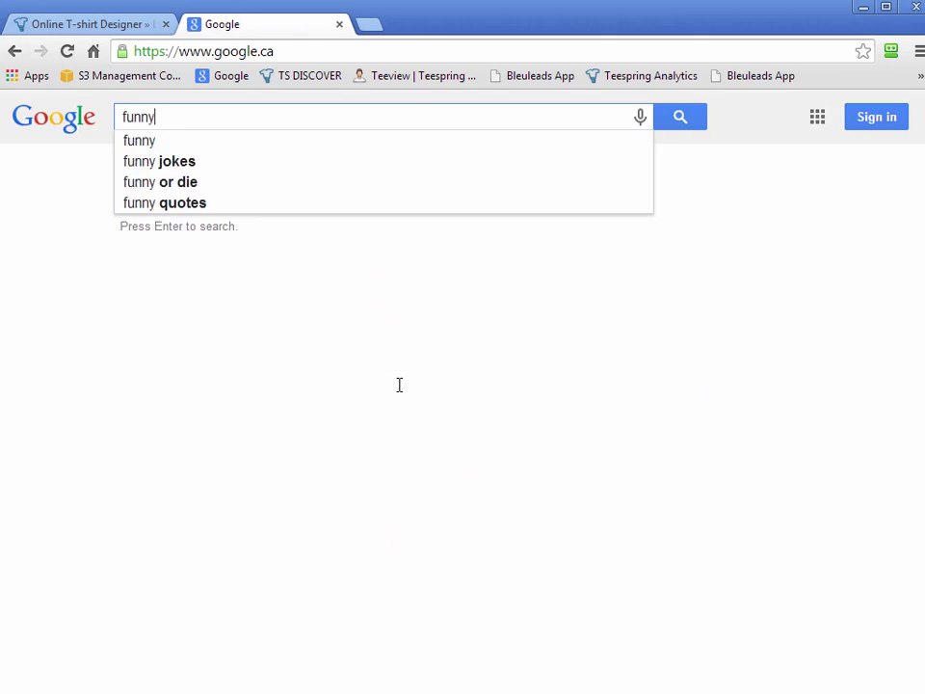
{"action": "type", "text": " hockey sayings"}
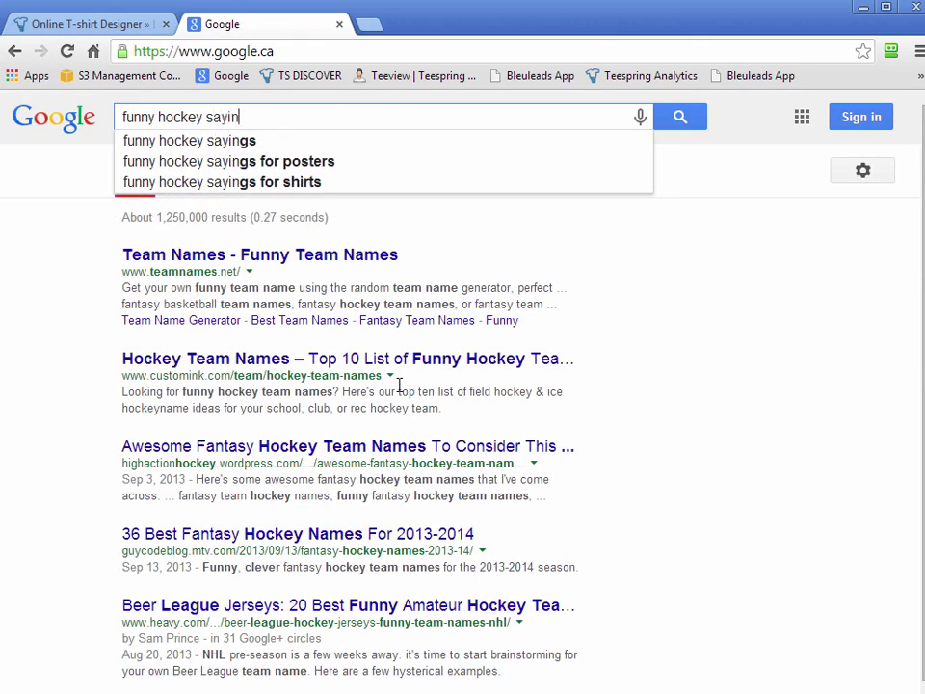
{"action": "key", "text": "Return"}
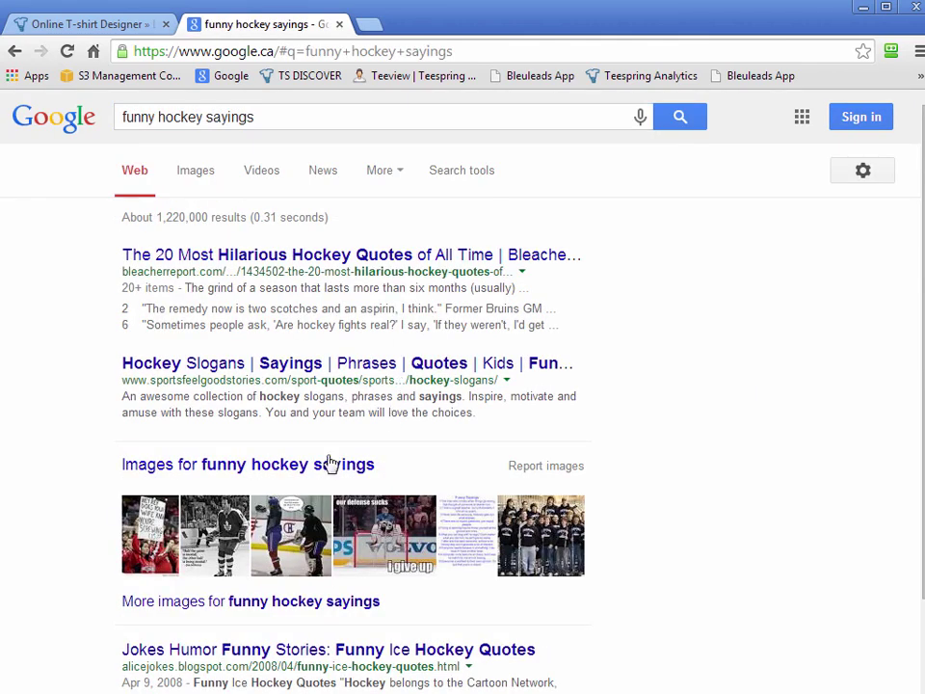
{"action": "middle_click", "coordinate": [185, 368]}
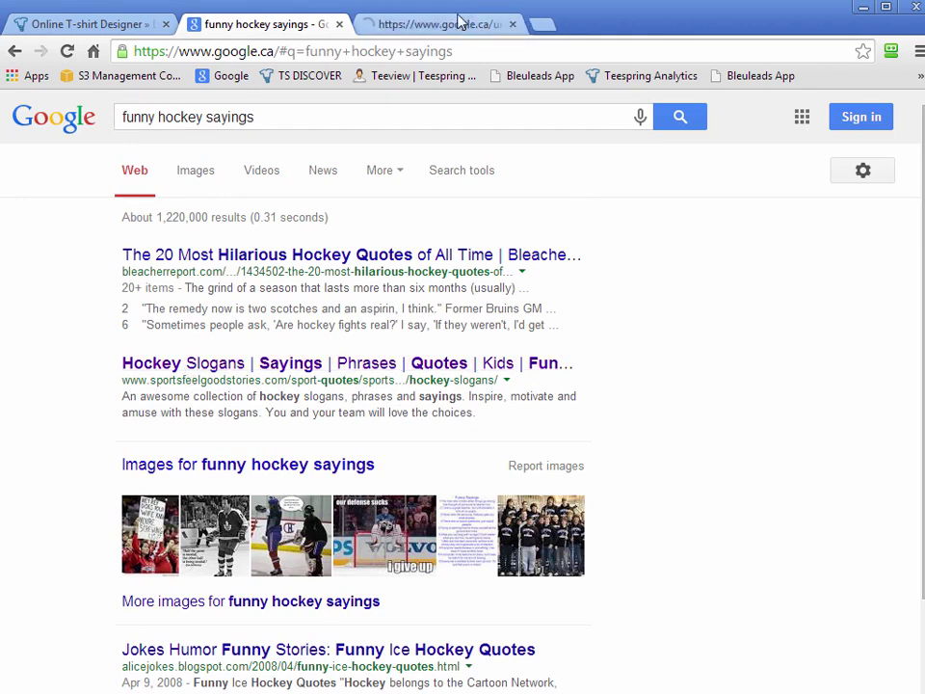
{"action": "left_click", "coordinate": [459, 25]}
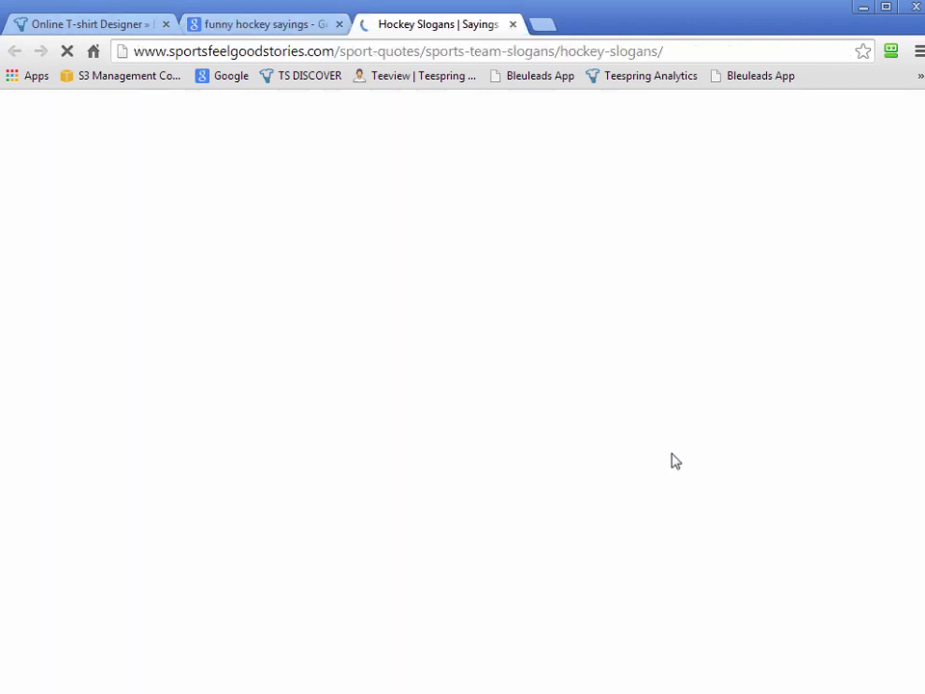
Step: Read through the hockey slogans for shirt wording ideas, dismissing the special offers sign-up form
{"action": "scroll", "coordinate": [616, 559], "scroll_direction": "down", "scroll_amount": 5}
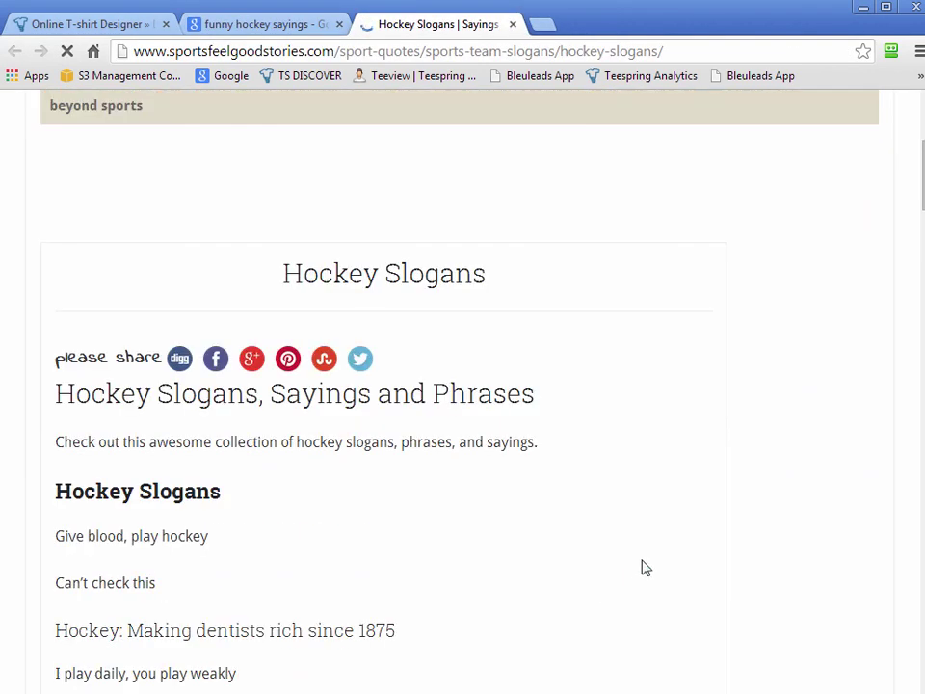
{"action": "scroll", "coordinate": [645, 568], "scroll_direction": "down", "scroll_amount": 15}
{"action": "scroll", "coordinate": [499, 471], "scroll_direction": "down", "scroll_amount": 18}
{"action": "scroll", "coordinate": [499, 469], "scroll_direction": "down", "scroll_amount": 10}
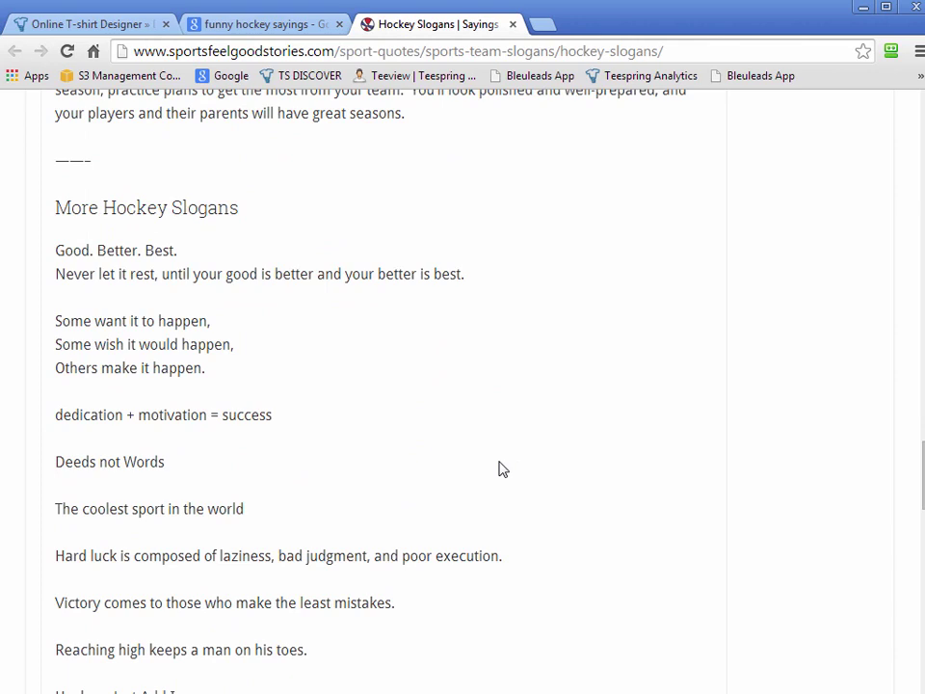
{"action": "scroll", "coordinate": [499, 469], "scroll_direction": "down", "scroll_amount": 2}
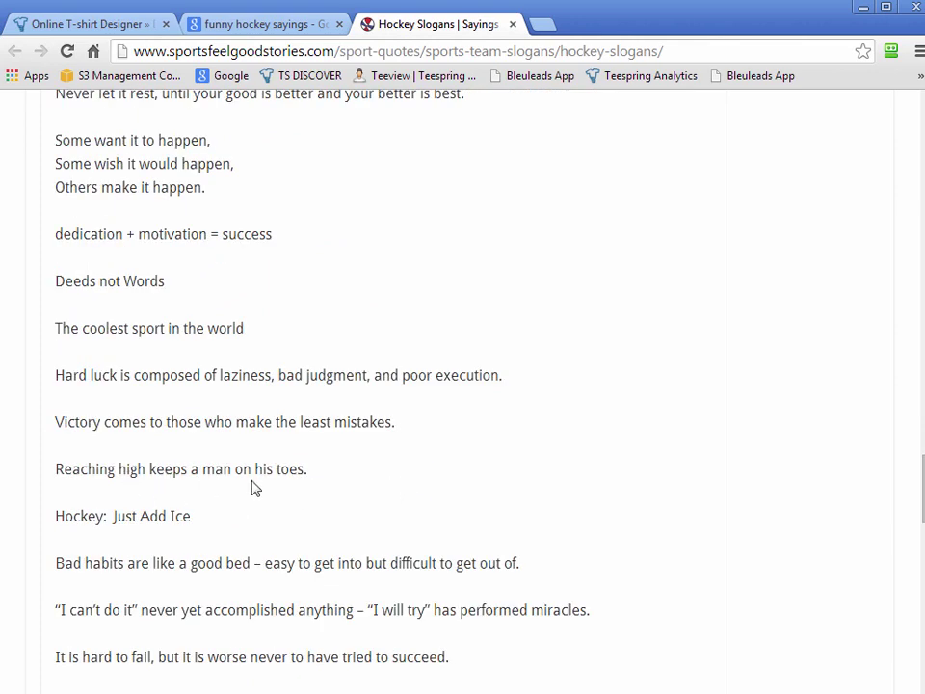
{"action": "scroll", "coordinate": [511, 496], "scroll_direction": "down", "scroll_amount": 2}
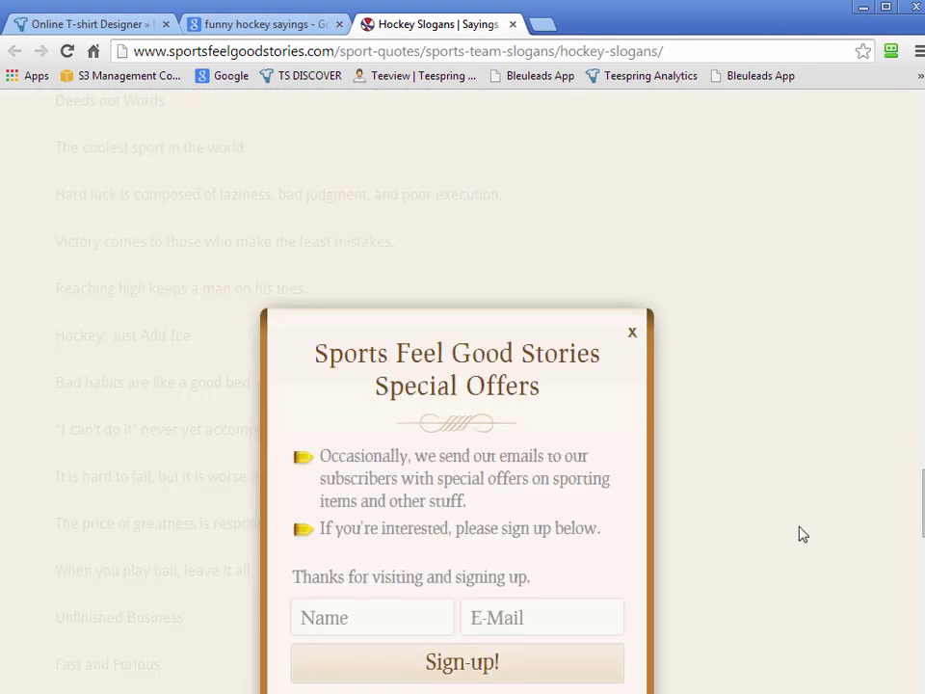
{"action": "left_click", "coordinate": [635, 331]}
{"action": "left_click_drag", "start_coordinate": [923, 519], "coordinate": [920, 216]}
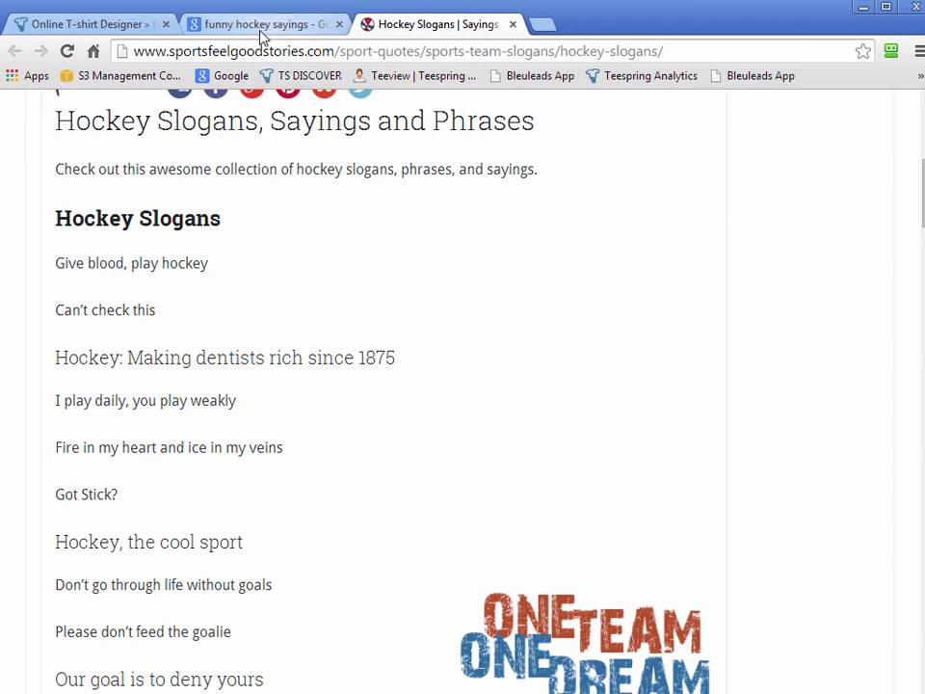
Step: Return to the Teespring designer and add the Hockey Skull artwork from the art library's Sports & Games, Winter Sports subcategory
{"action": "left_click", "coordinate": [145, 24]}
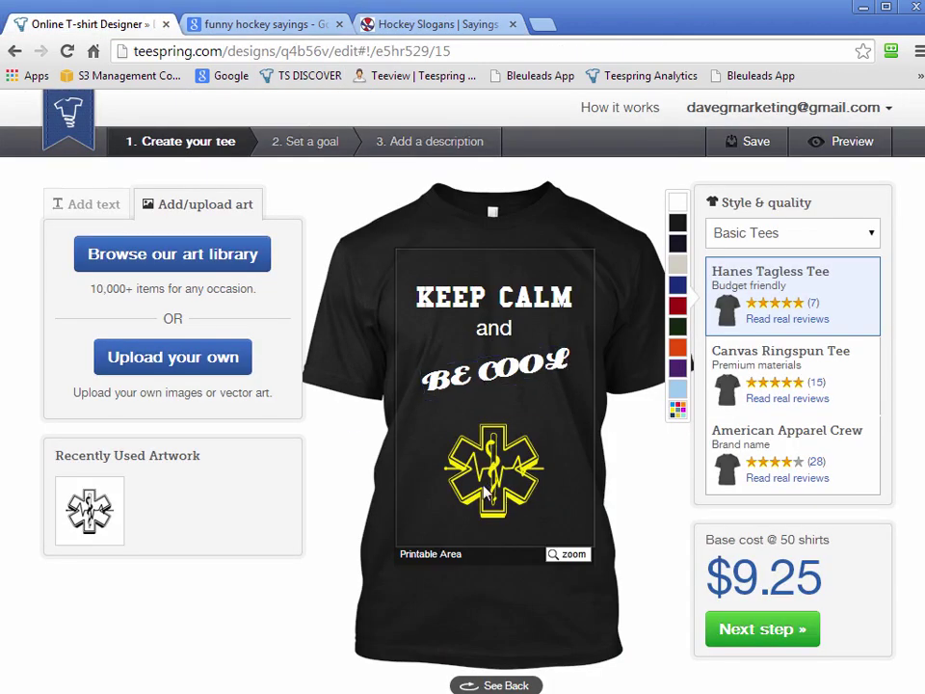
{"action": "left_click", "coordinate": [186, 258]}
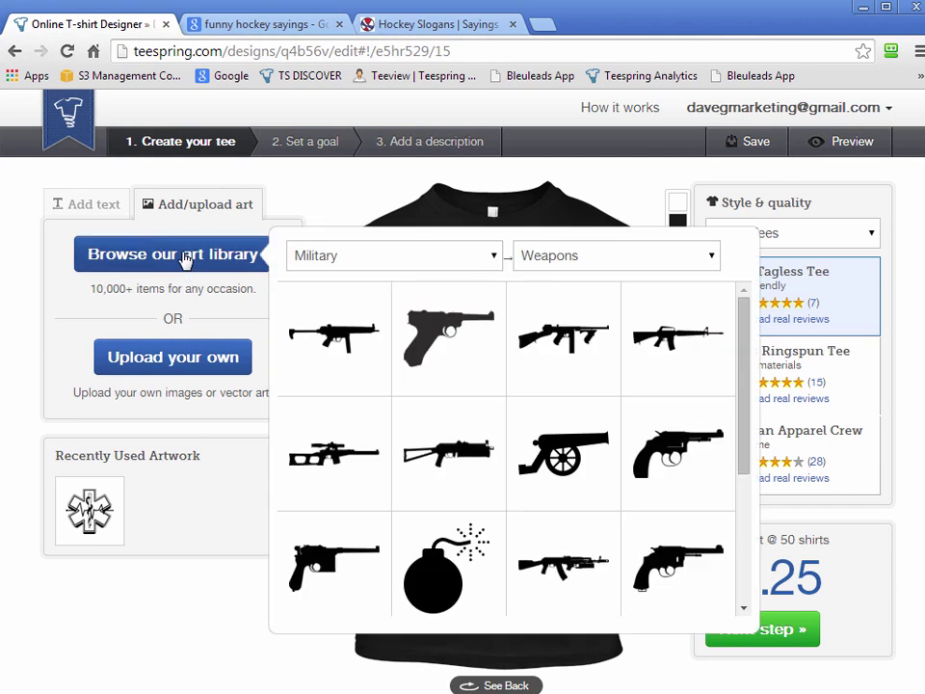
{"action": "left_click", "coordinate": [458, 258]}
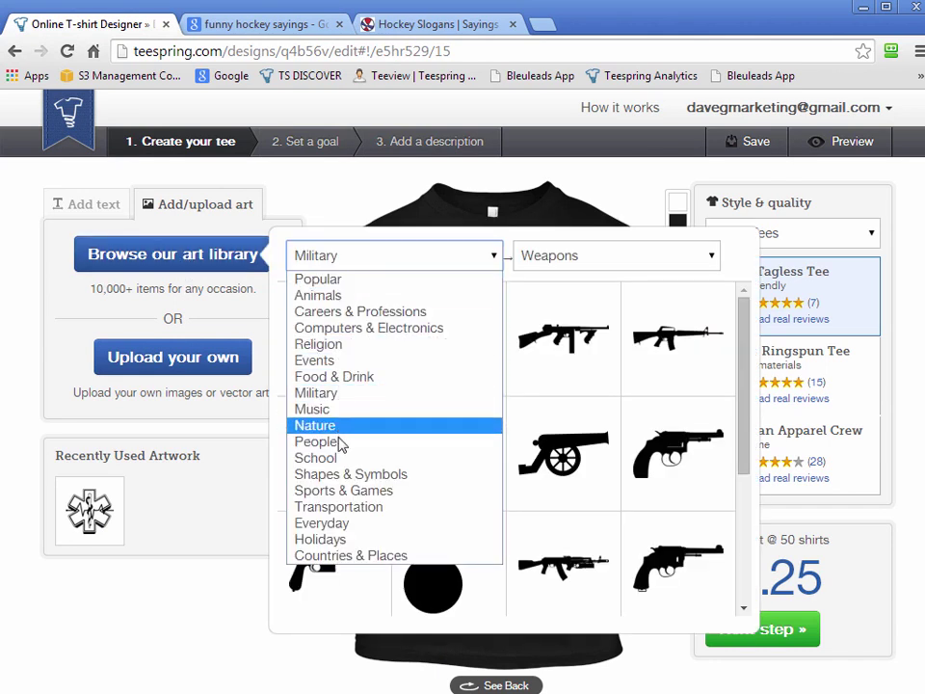
{"action": "left_click", "coordinate": [353, 490]}
{"action": "left_click", "coordinate": [602, 258]}
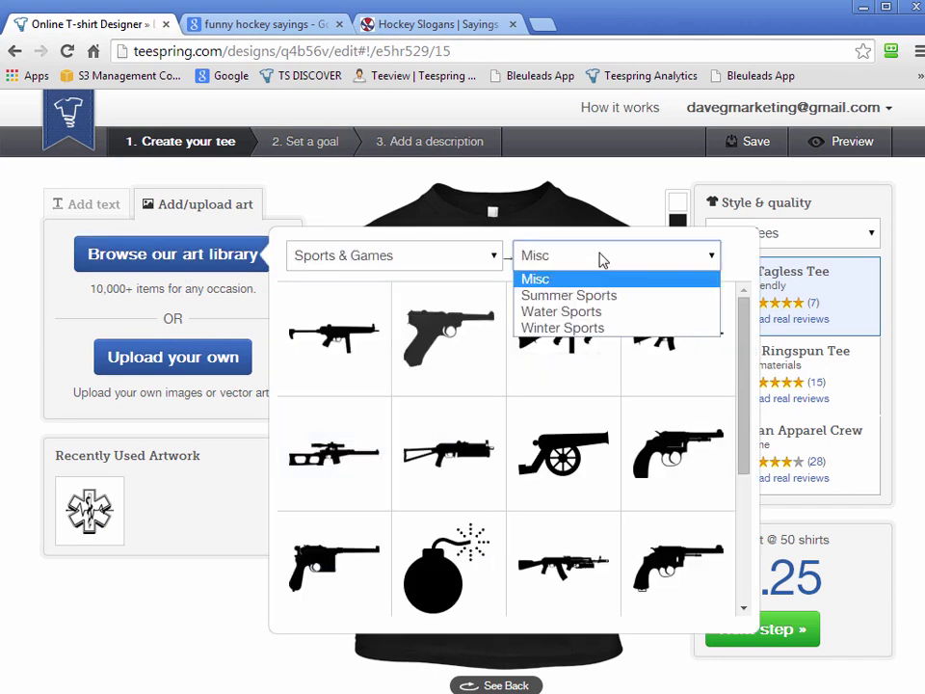
{"action": "left_click", "coordinate": [563, 328]}
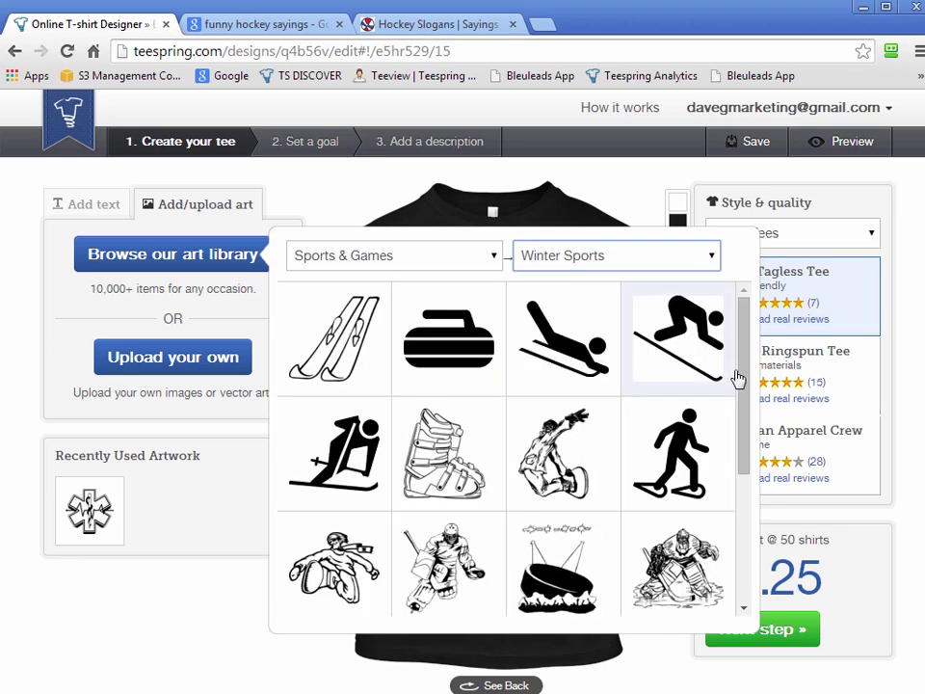
{"action": "left_click_drag", "start_coordinate": [743, 382], "coordinate": [743, 406]}
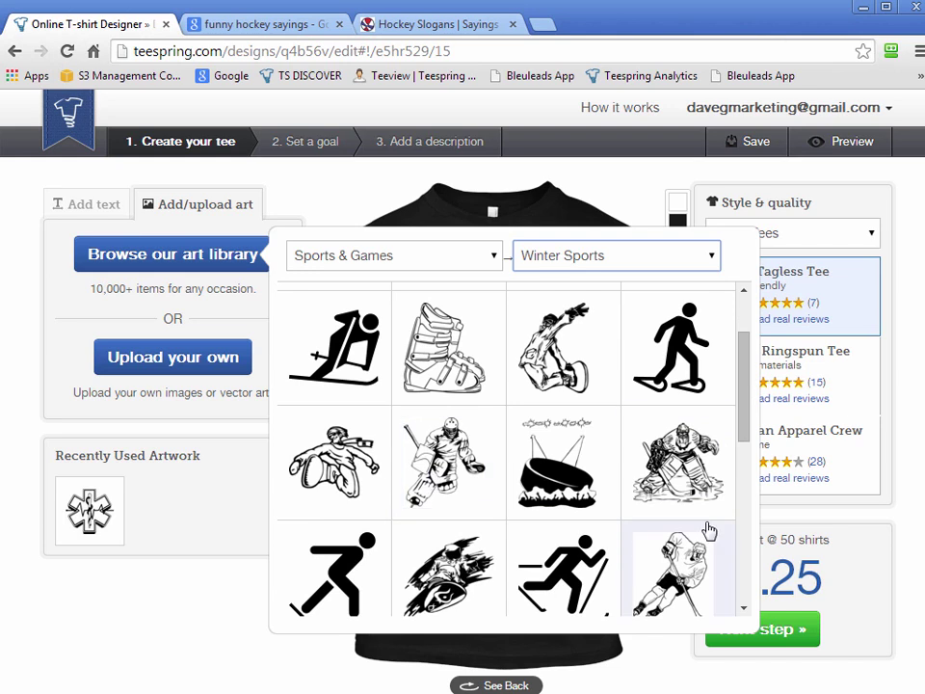
{"action": "scroll", "coordinate": [706, 529], "scroll_direction": "down", "scroll_amount": 1}
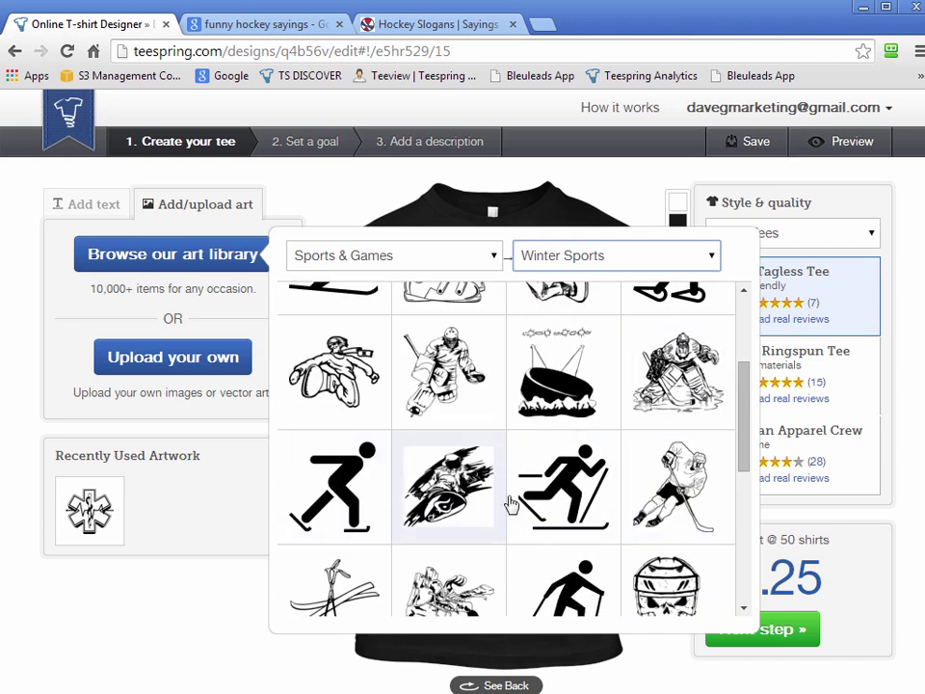
{"action": "scroll", "coordinate": [690, 511], "scroll_direction": "down", "scroll_amount": 1}
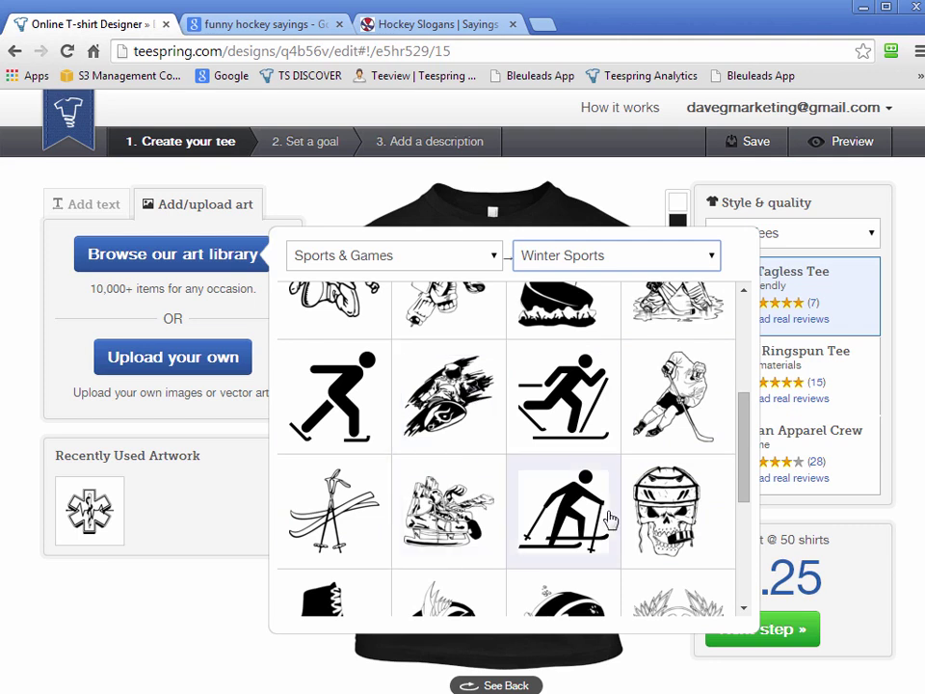
{"action": "scroll", "coordinate": [627, 477], "scroll_direction": "down", "scroll_amount": 1}
{"action": "left_click", "coordinate": [620, 474]}
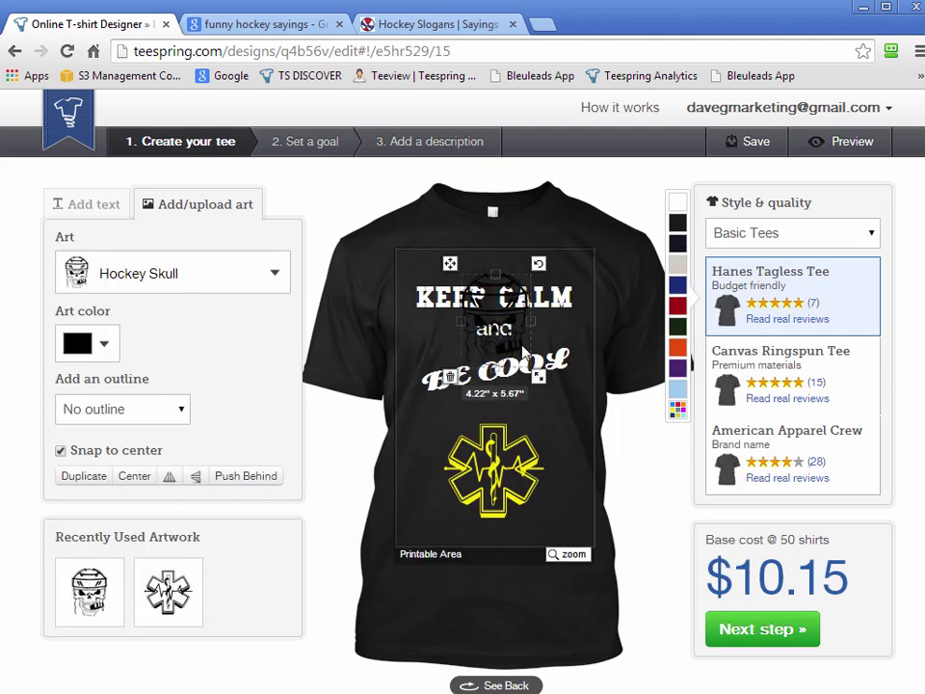
Step: Delete the yellow EMS symbol and place the Hockey Skull centered below BE COOL in its spot
{"action": "left_click_drag", "start_coordinate": [520, 373], "coordinate": [514, 435]}
{"action": "left_click", "coordinate": [524, 500]}
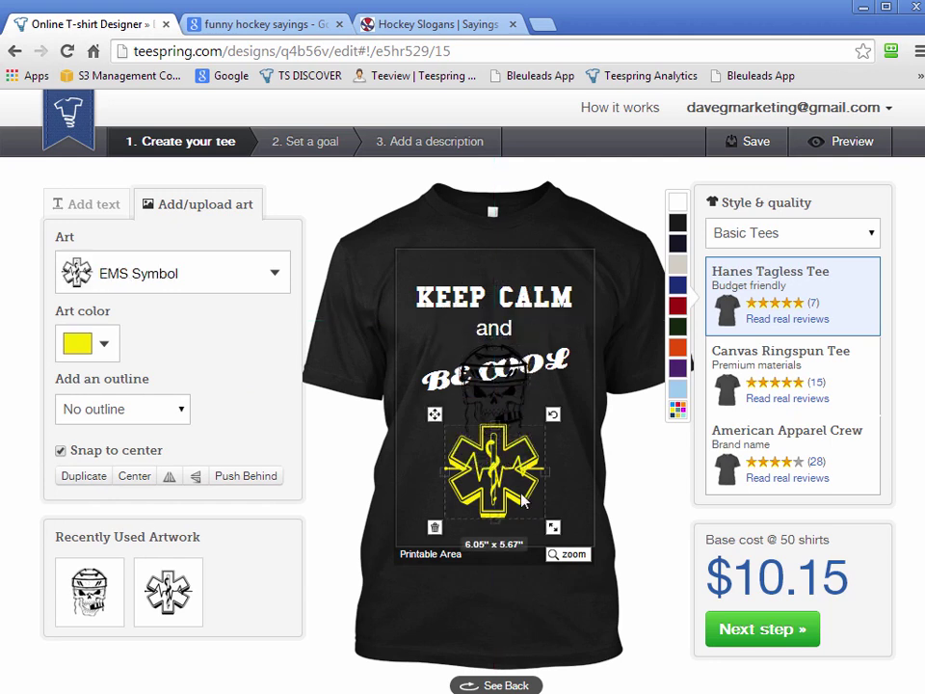
{"action": "left_click", "coordinate": [434, 528]}
{"action": "left_click_drag", "start_coordinate": [521, 415], "coordinate": [504, 462]}
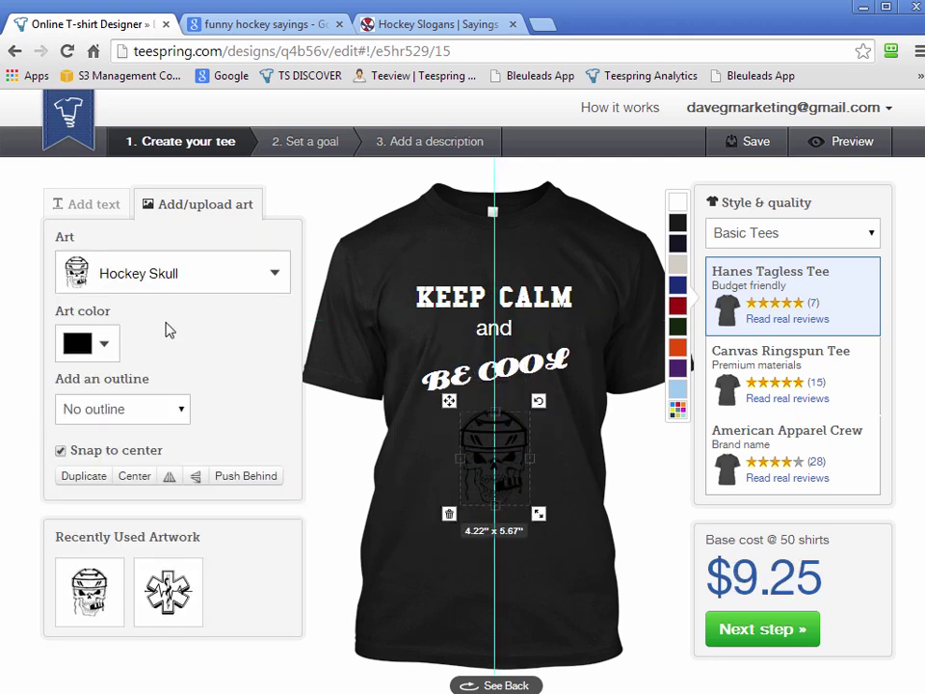
Step: Color the Hockey Skull artwork white and deselect it
{"action": "left_click", "coordinate": [97, 342]}
{"action": "left_click", "coordinate": [182, 201]}
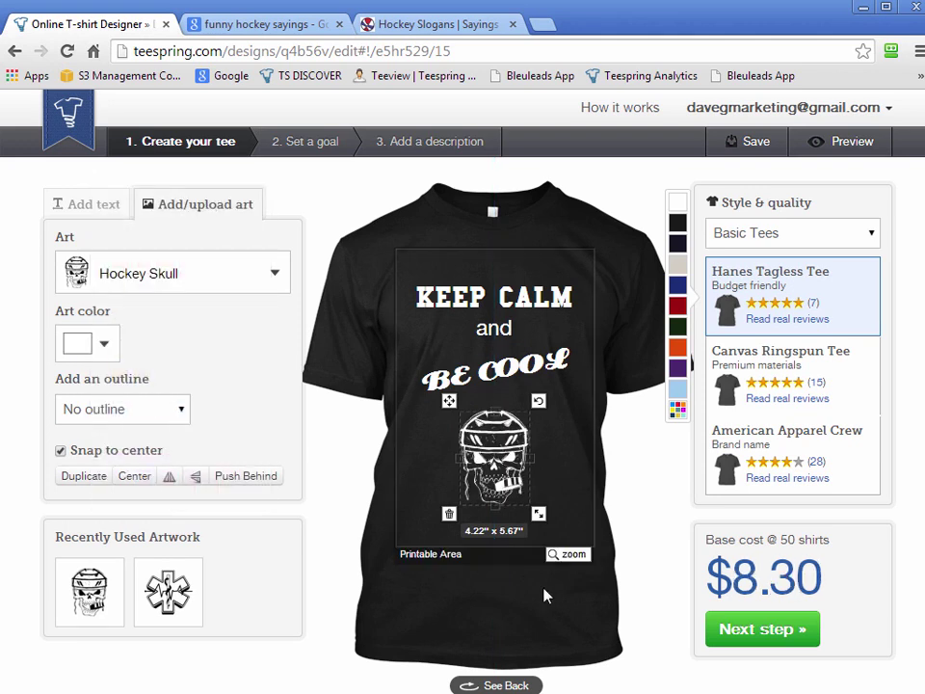
{"action": "left_click", "coordinate": [548, 619]}
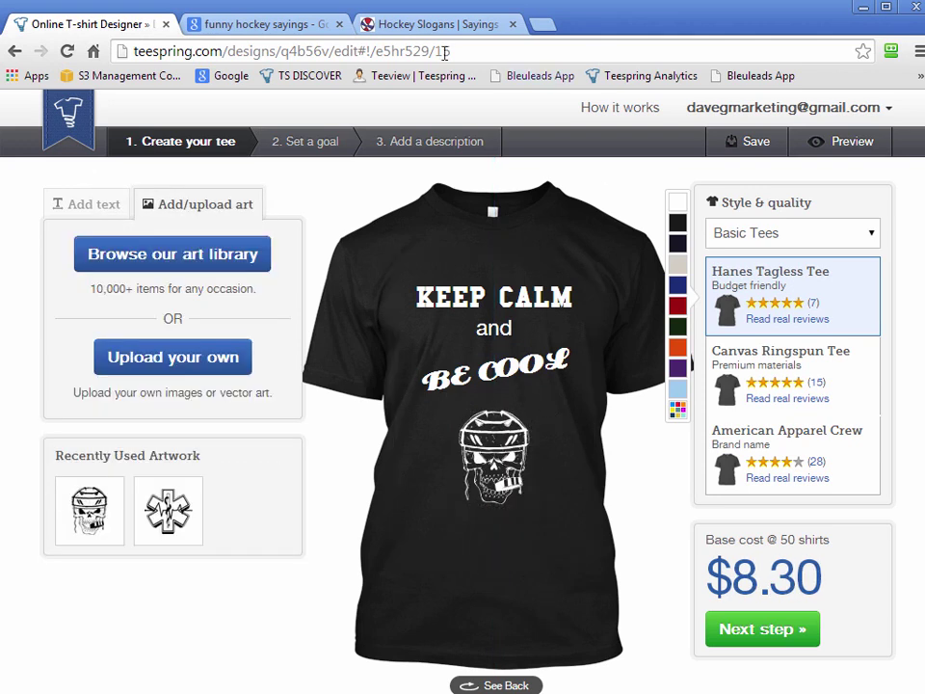
Step: Check the hockey slogans page again for shirt wording and return to the shirt designer
{"action": "left_click", "coordinate": [283, 24]}
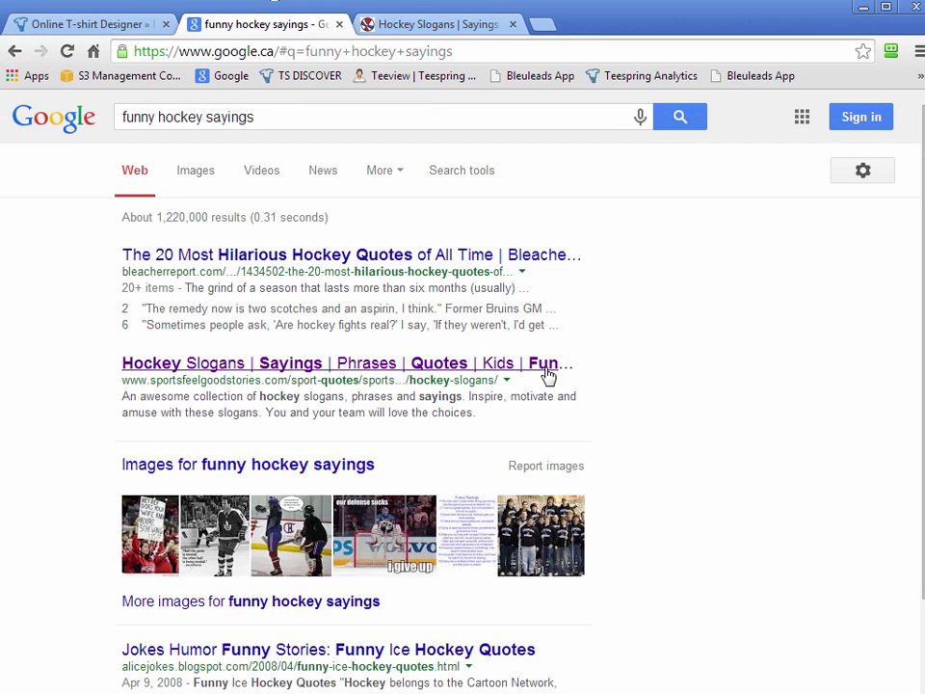
{"action": "left_click", "coordinate": [421, 22]}
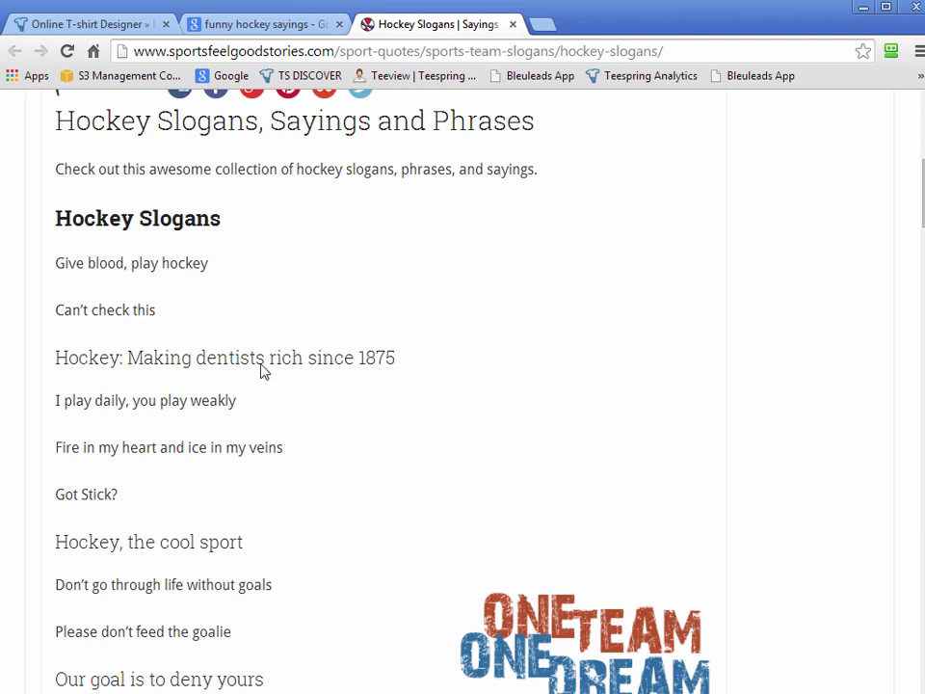
{"action": "left_click", "coordinate": [125, 25]}
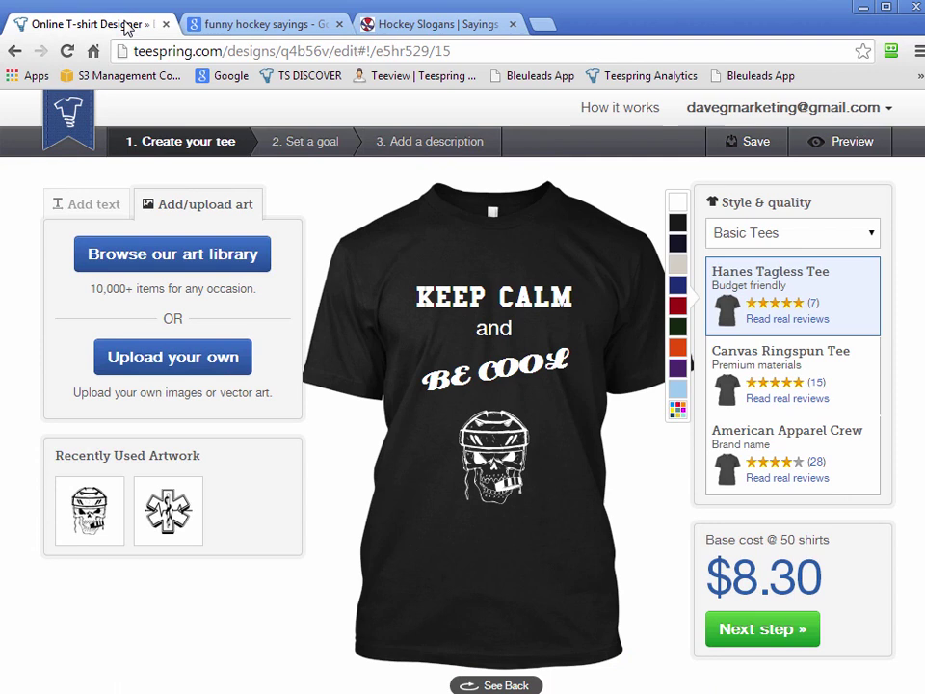
Step: Replace the KEEP CALM text with FIRE IN MY and the "and" line with HEART
{"action": "left_click", "coordinate": [535, 316]}
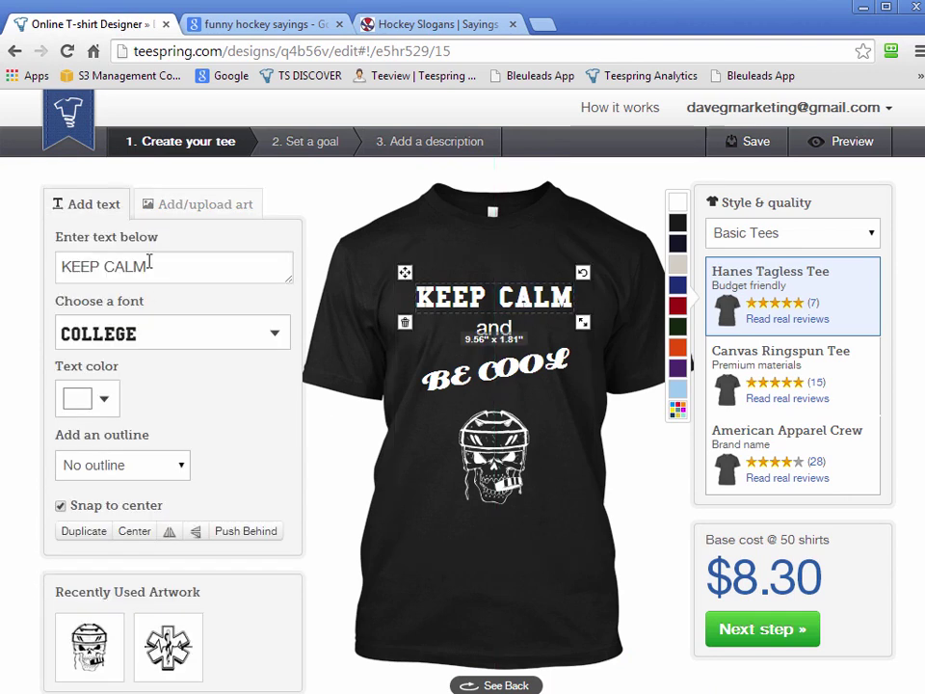
{"action": "left_click_drag", "start_coordinate": [149, 266], "coordinate": [60, 267]}
{"action": "type", "text": "FIRE IN MYH"}
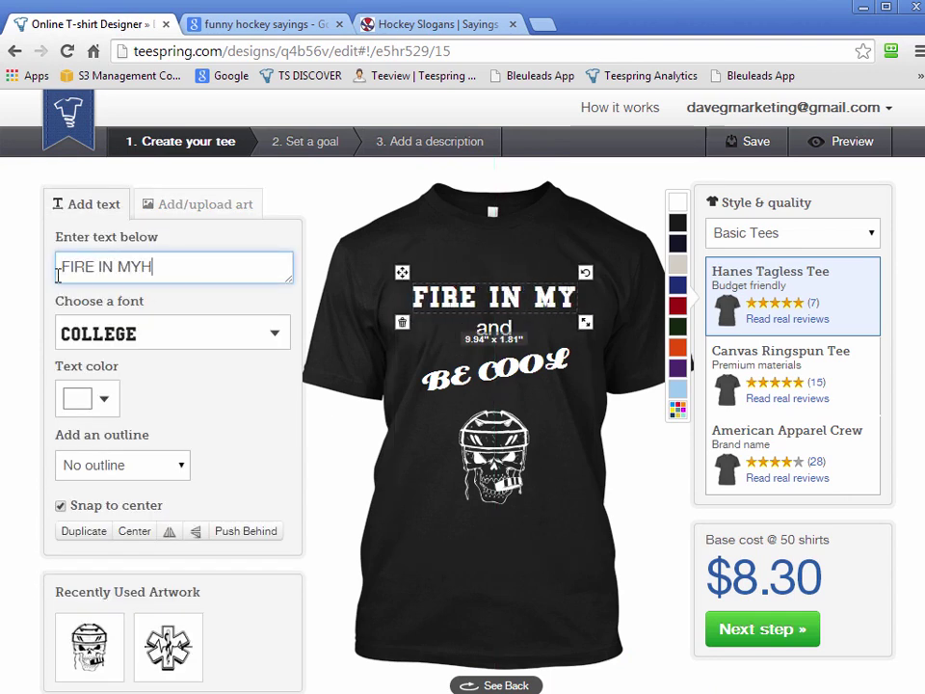
{"action": "key", "text": "BackSpace"}
{"action": "left_click", "coordinate": [494, 328]}
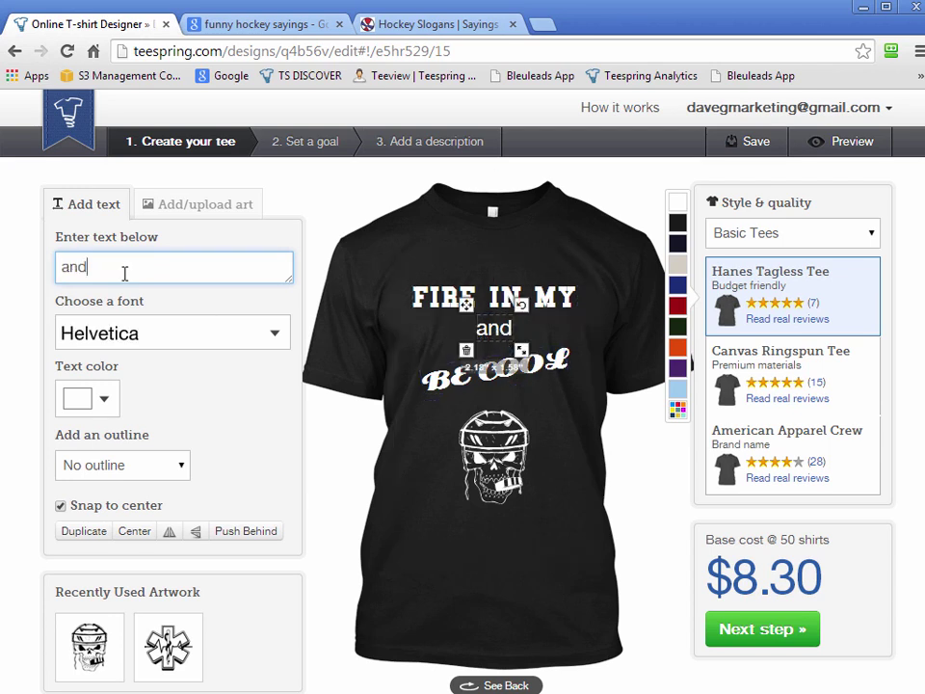
{"action": "left_click_drag", "start_coordinate": [111, 270], "coordinate": [18, 273]}
{"action": "type", "text": "HEART"}
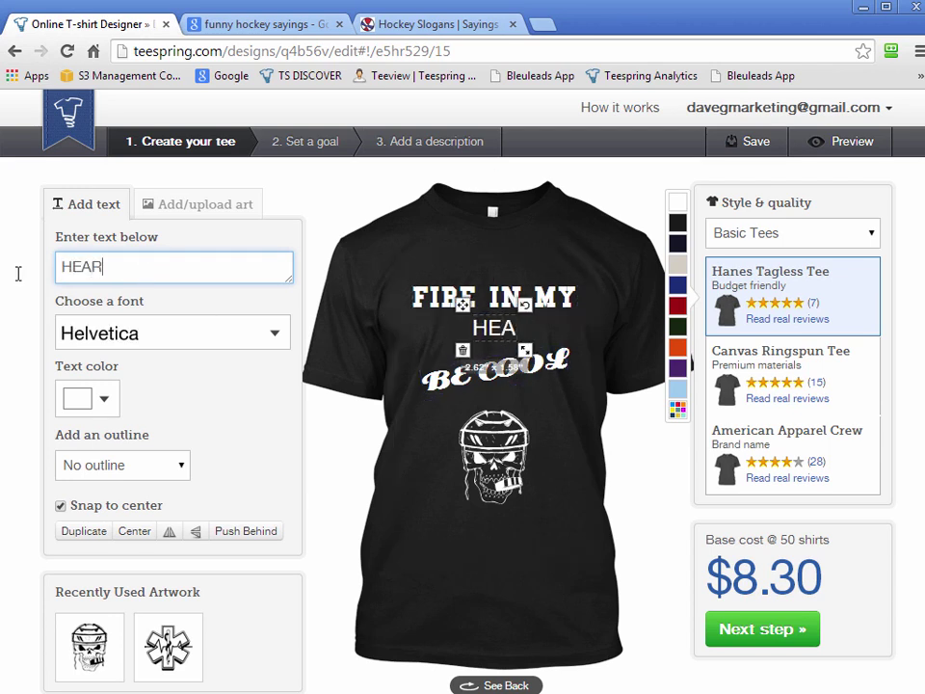
Step: Replace the slanted BE COOL text with ICE IN MY
{"action": "left_click", "coordinate": [554, 372]}
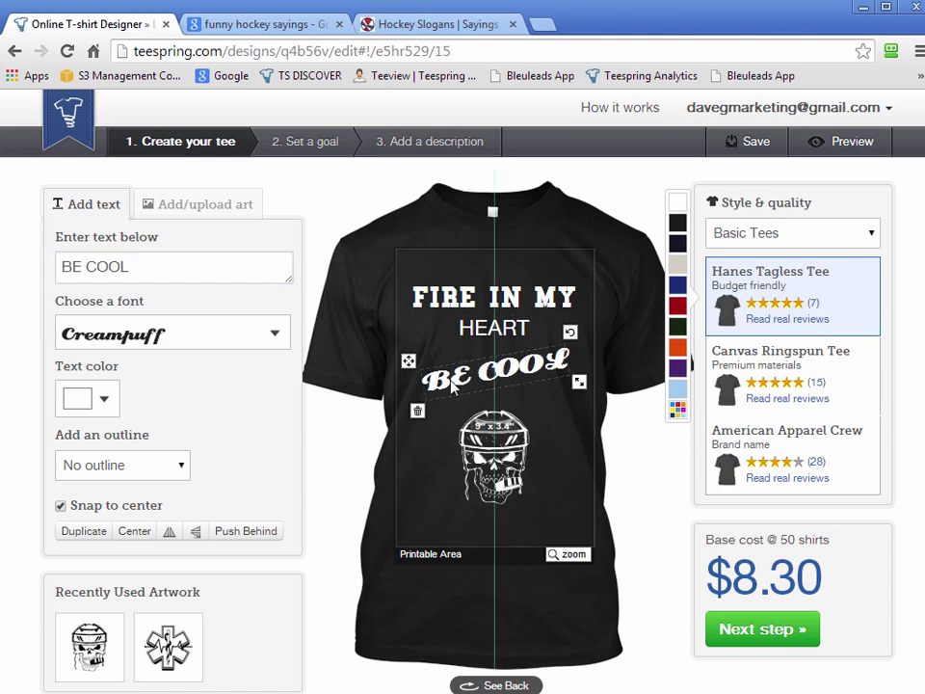
{"action": "left_click_drag", "start_coordinate": [169, 264], "coordinate": [18, 269]}
{"action": "type", "text": "I"}
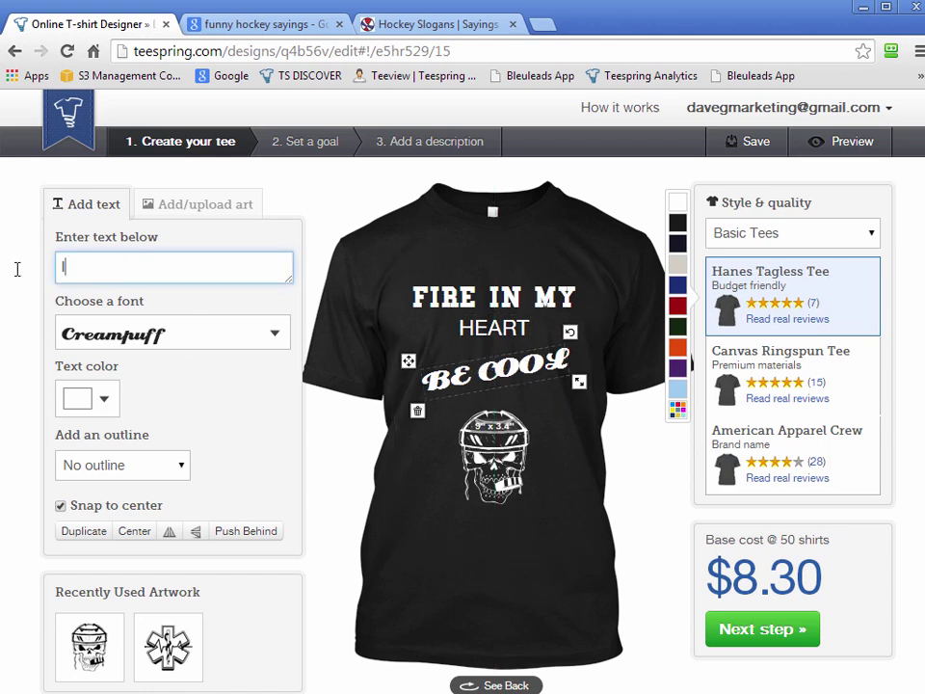
{"action": "type", "text": "CE IN MY"}
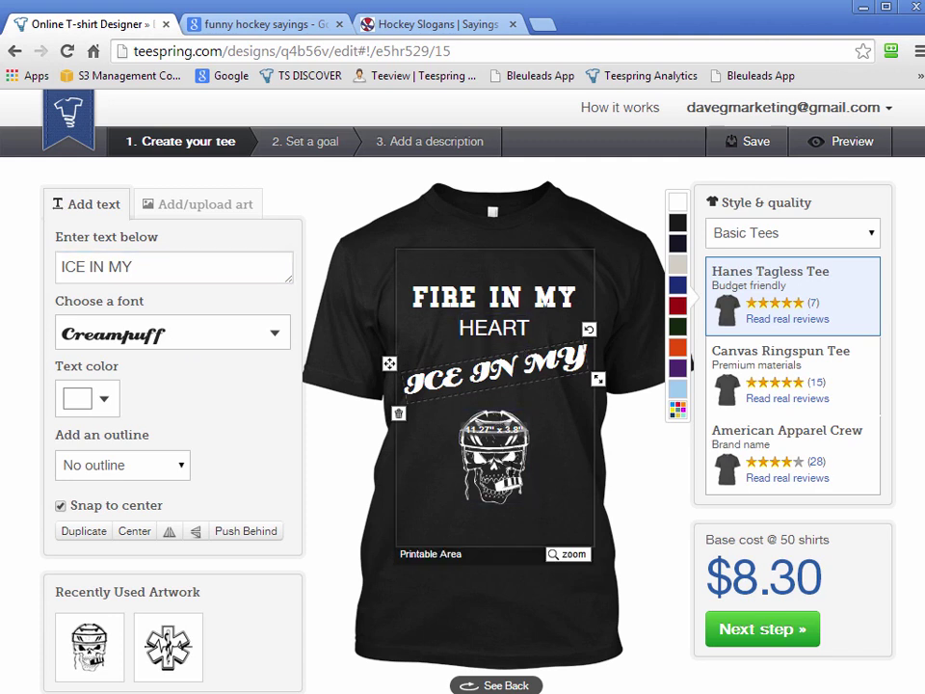
Step: Move the Hockey Skull down to the bottom of the printable area and shift ICE IN MY slightly up, keeping both centered
{"action": "left_click", "coordinate": [494, 461]}
{"action": "left_click", "coordinate": [494, 461]}
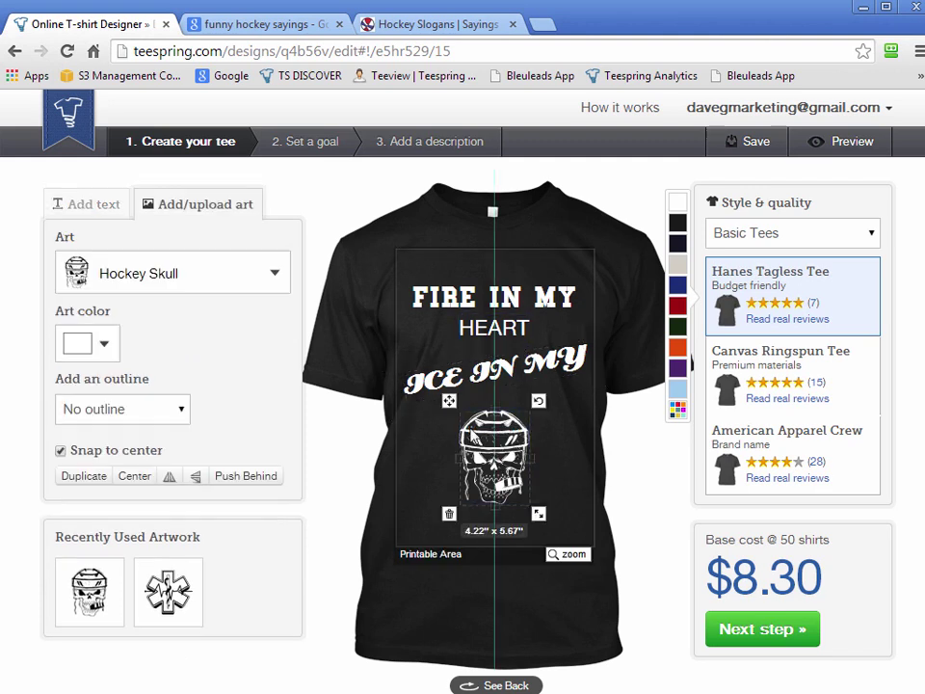
{"action": "left_click_drag", "start_coordinate": [493, 460], "coordinate": [493, 492]}
{"action": "left_click", "coordinate": [578, 384]}
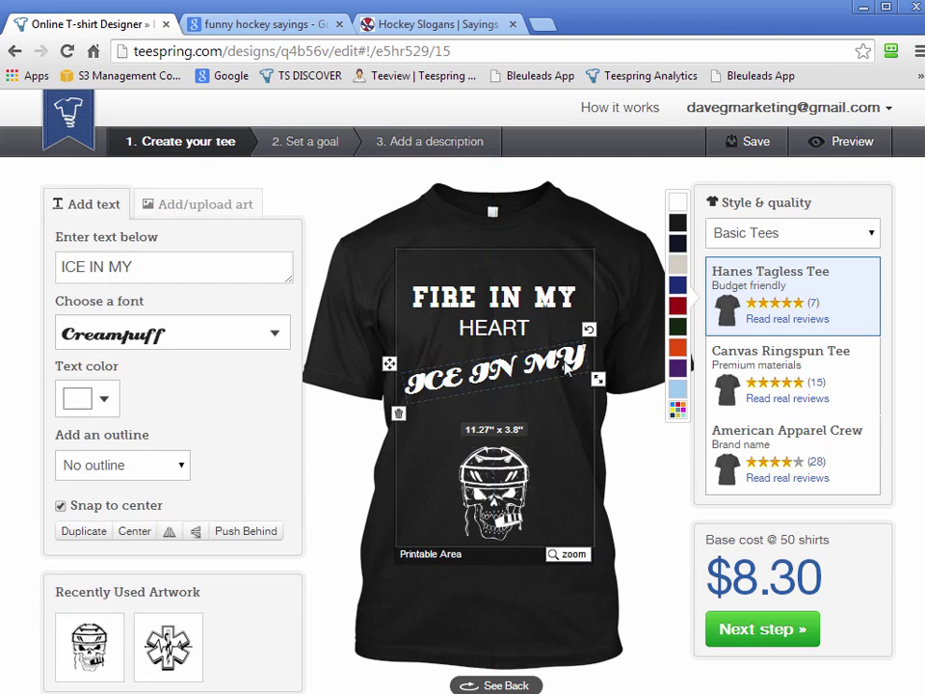
{"action": "mouse_move", "coordinate": [386, 367]}
{"action": "left_mouse_down"}
{"action": "mouse_move", "coordinate": [390, 405]}
{"action": "mouse_move", "coordinate": [391, 360]}
{"action": "left_mouse_up"}
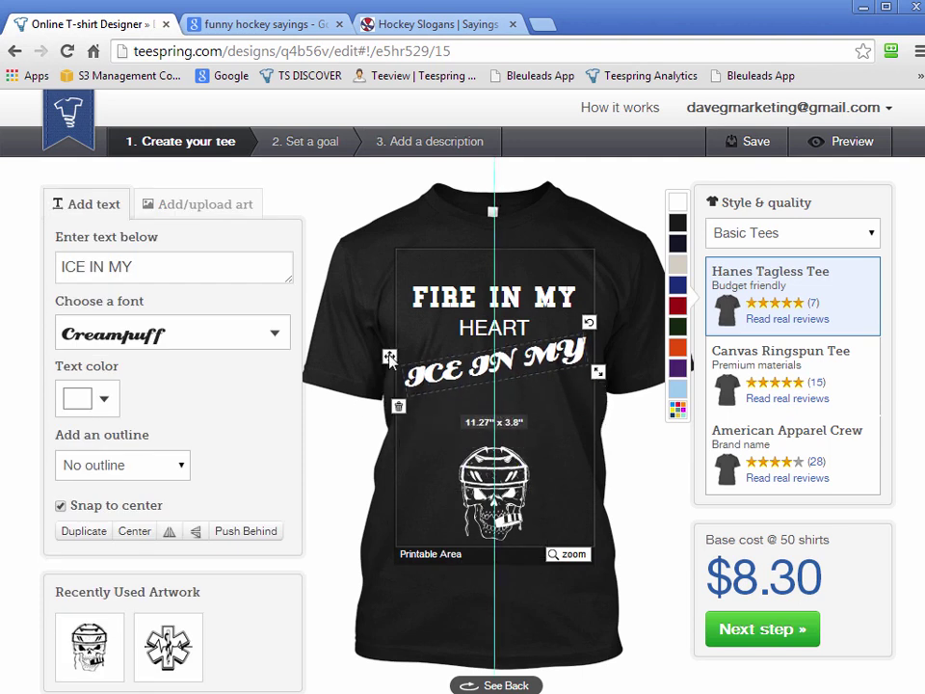
{"action": "left_click", "coordinate": [533, 416]}
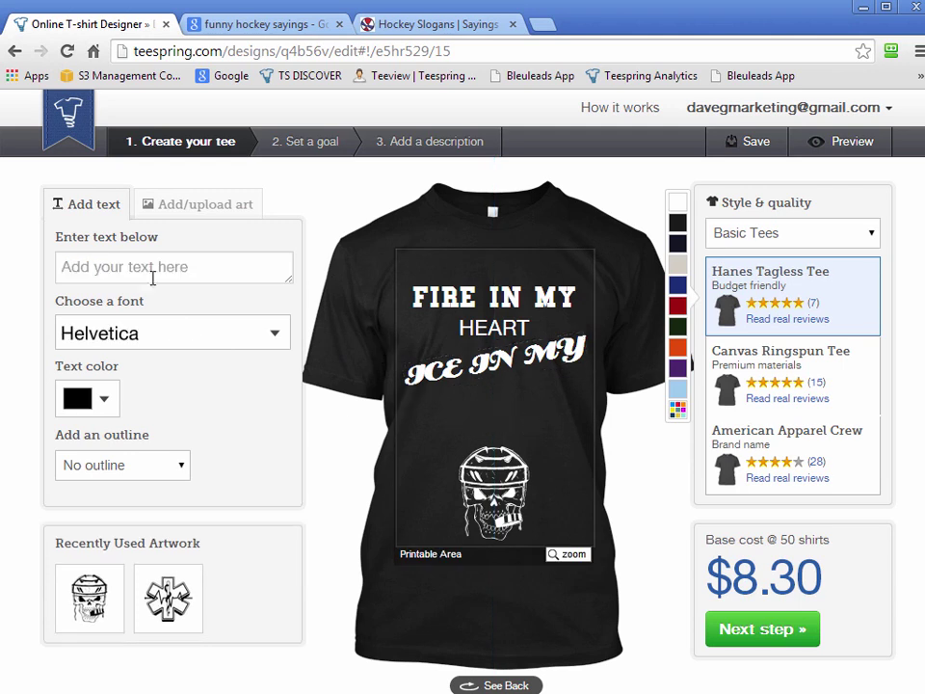
Step: Add a new text line VIENS and place it centered between ICE IN MY and the skull
{"action": "left_click", "coordinate": [151, 273]}
{"action": "type", "text": "VIENS"}
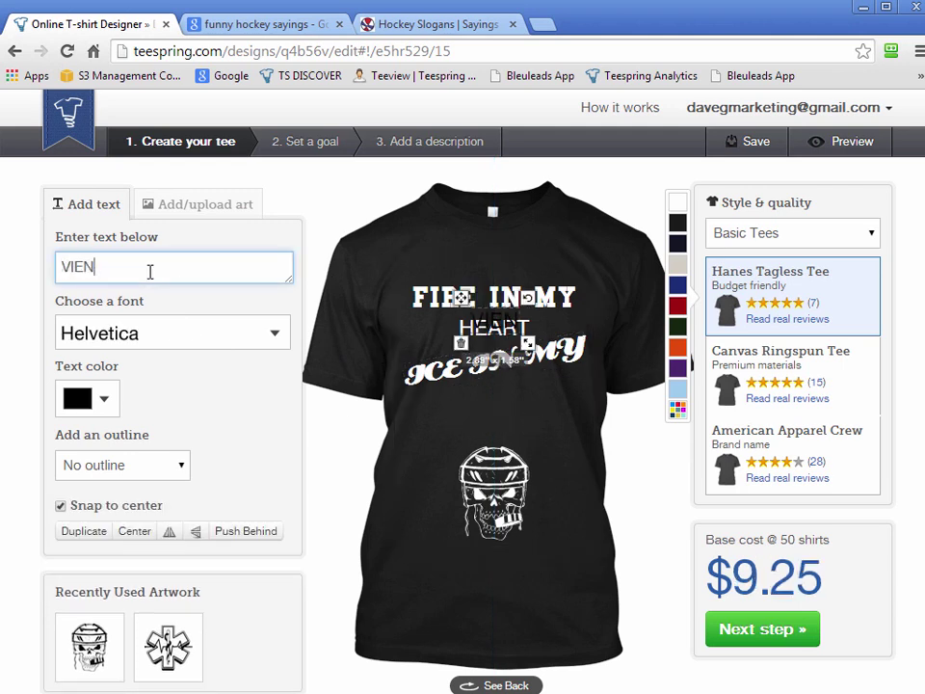
{"action": "left_click", "coordinate": [463, 333]}
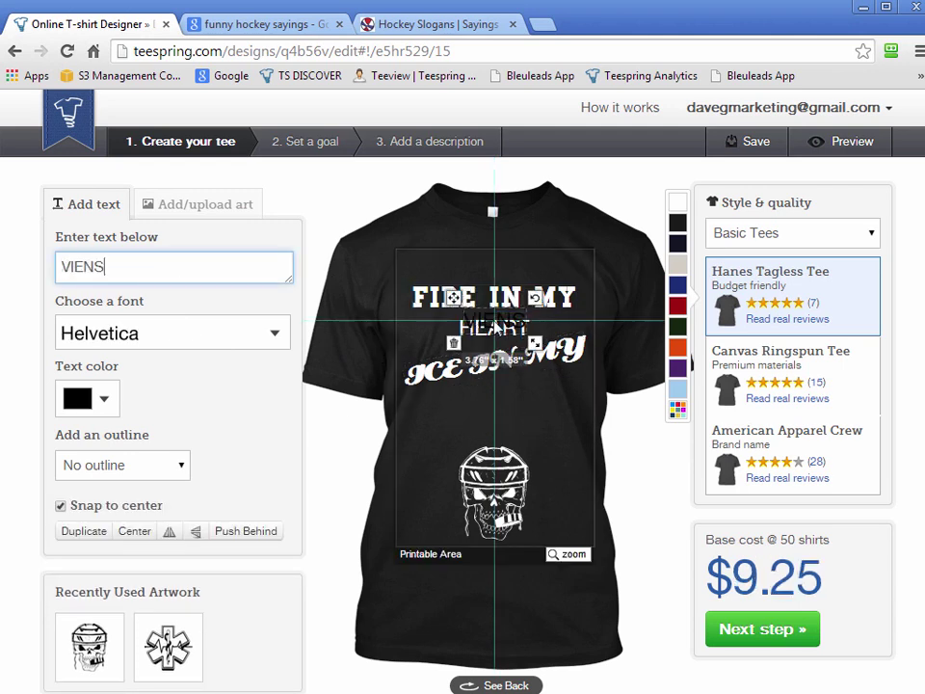
{"action": "left_click_drag", "start_coordinate": [453, 299], "coordinate": [455, 384]}
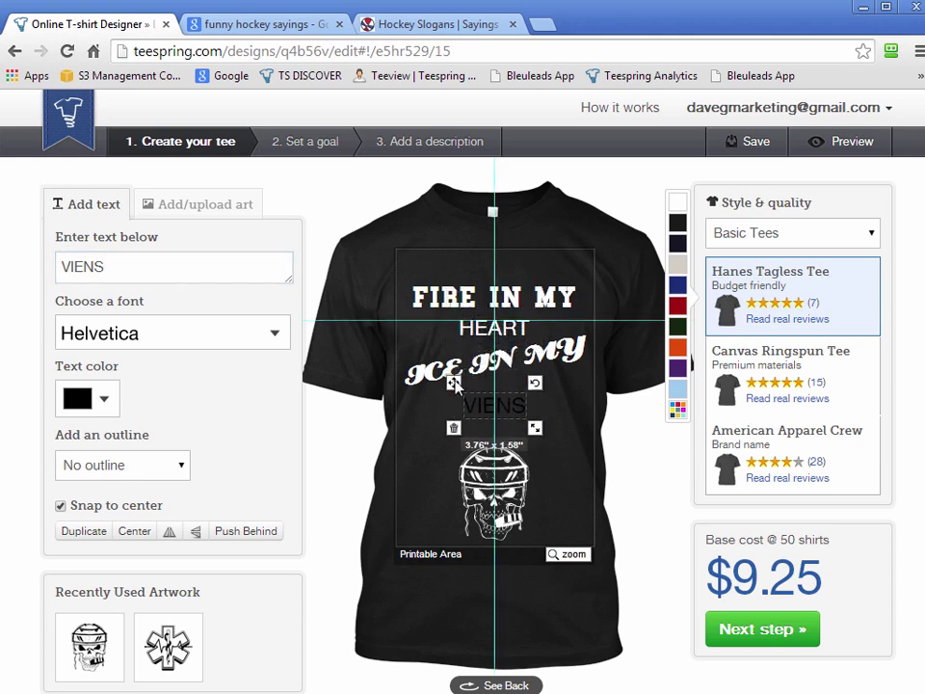
Step: Set the VIENS text to the Distant Galaxy font and enlarge it to about 8.33" x 2.78"
{"action": "left_click", "coordinate": [192, 345]}
{"action": "left_click_drag", "start_coordinate": [546, 439], "coordinate": [542, 531]}
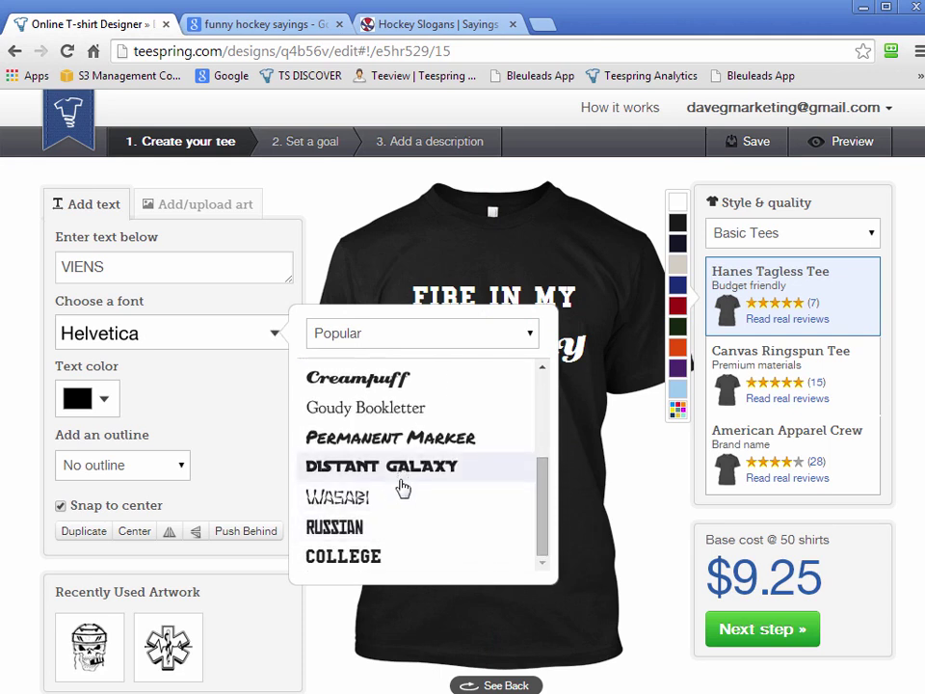
{"action": "left_click", "coordinate": [402, 474]}
{"action": "left_click_drag", "start_coordinate": [536, 434], "coordinate": [574, 471]}
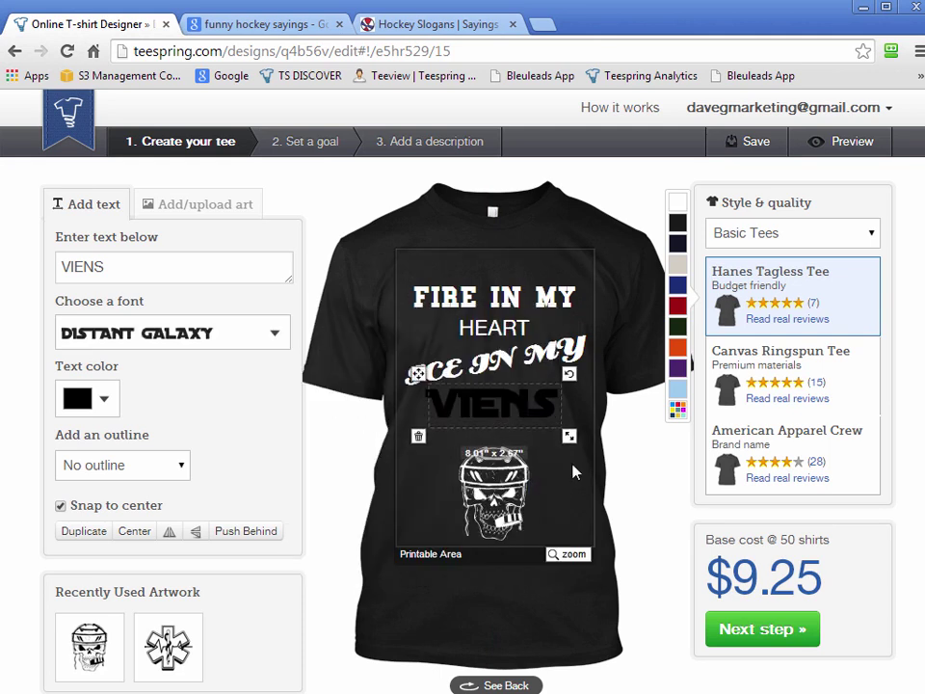
Step: Color the VIENS text bright red and move it slightly down to sit centered just above the skull
{"action": "left_click", "coordinate": [79, 405]}
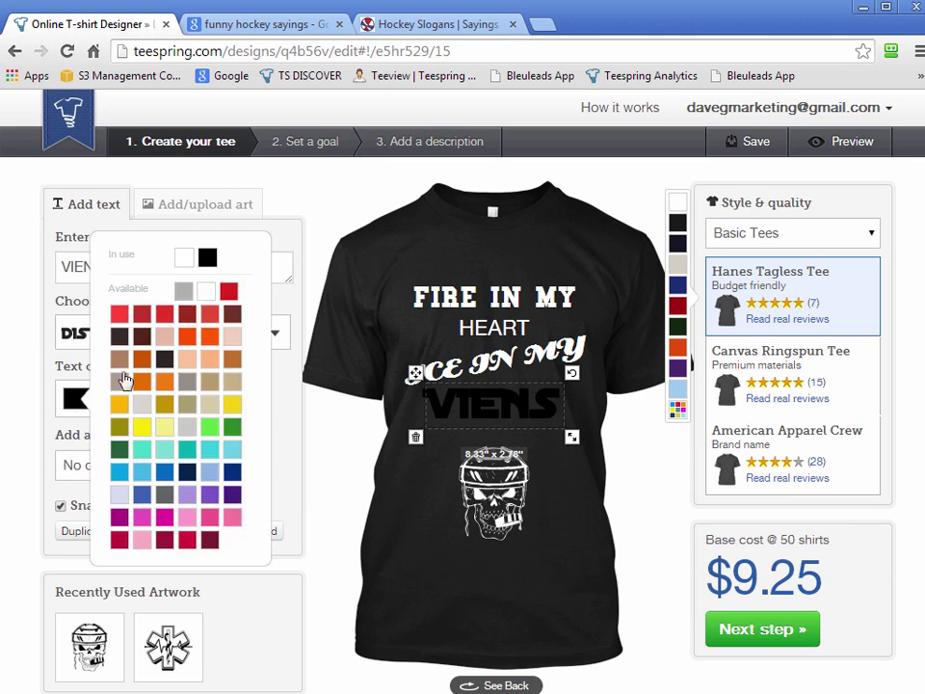
{"action": "left_click", "coordinate": [119, 314]}
{"action": "left_click_drag", "start_coordinate": [556, 411], "coordinate": [558, 428]}
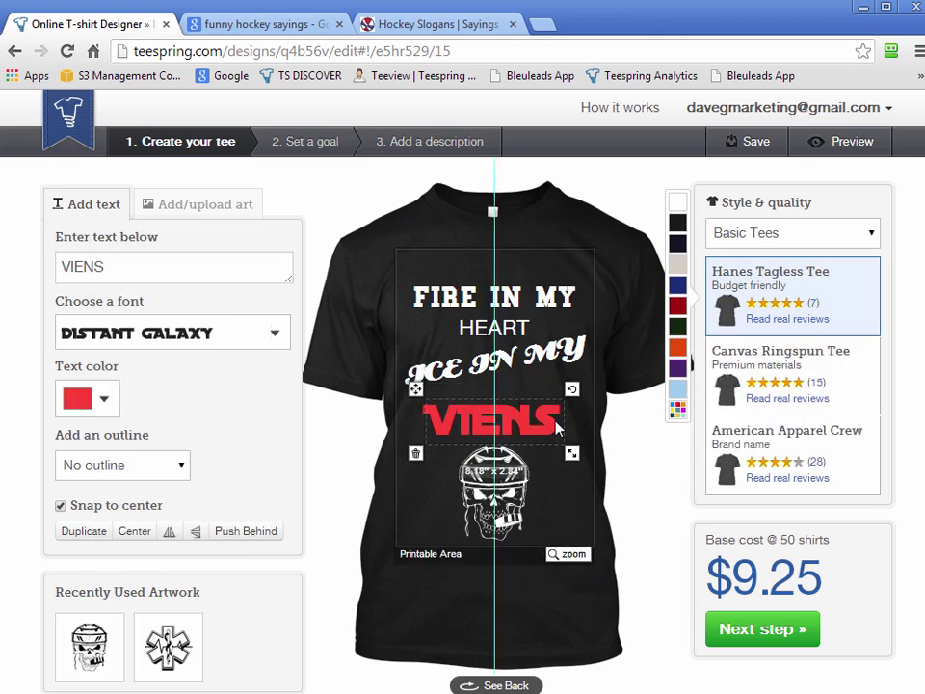
{"action": "left_click", "coordinate": [665, 655]}
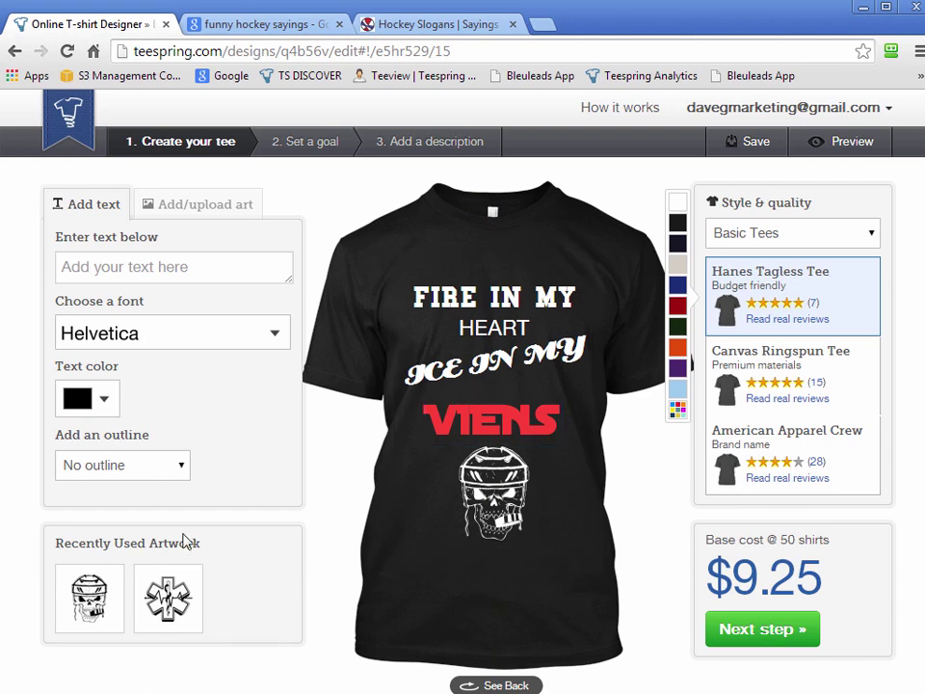
Step: Delete the Hockey Skull and all four slogan text lines from the shirt, leaving the printable area empty
{"action": "left_click", "coordinate": [477, 506]}
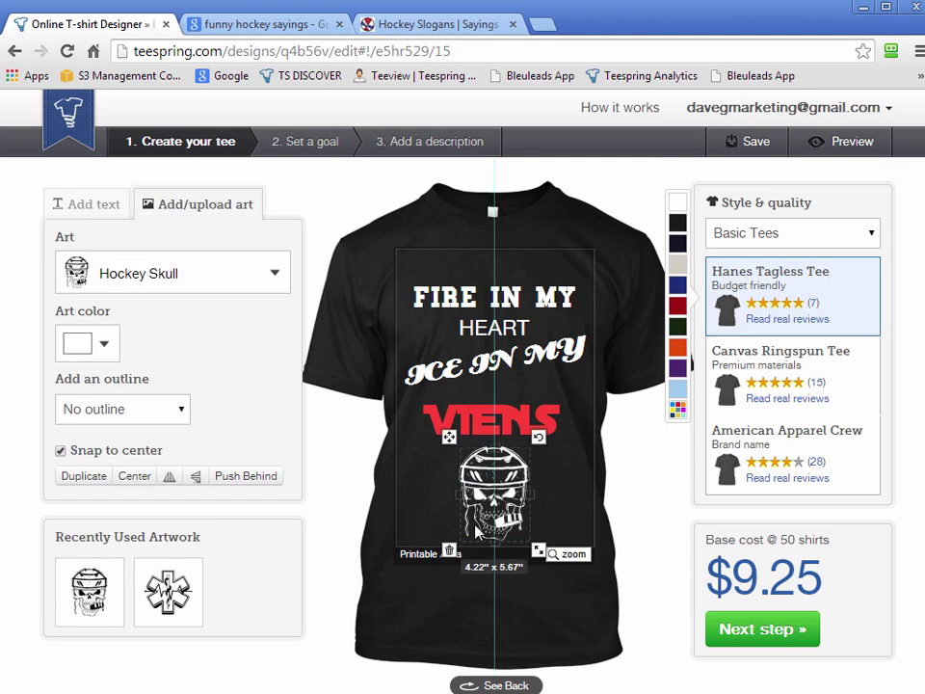
{"action": "left_click", "coordinate": [453, 557]}
{"action": "left_click", "coordinate": [436, 426]}
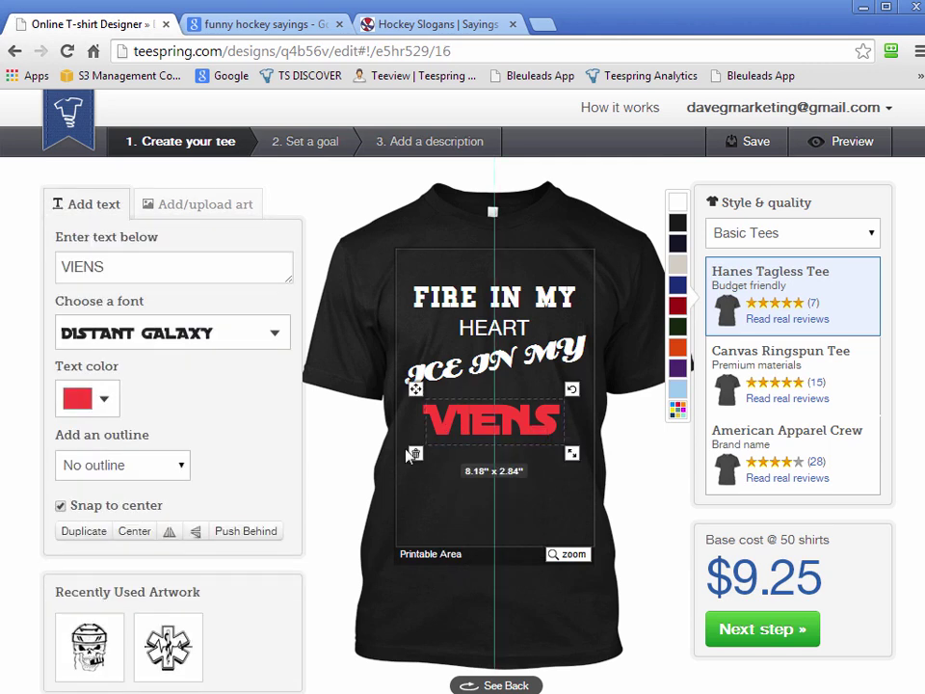
{"action": "left_click", "coordinate": [424, 451]}
{"action": "left_click", "coordinate": [421, 389]}
{"action": "left_click", "coordinate": [398, 404]}
{"action": "left_click", "coordinate": [463, 329]}
{"action": "left_click", "coordinate": [447, 353]}
{"action": "left_click", "coordinate": [444, 299]}
{"action": "key", "text": "Delete"}
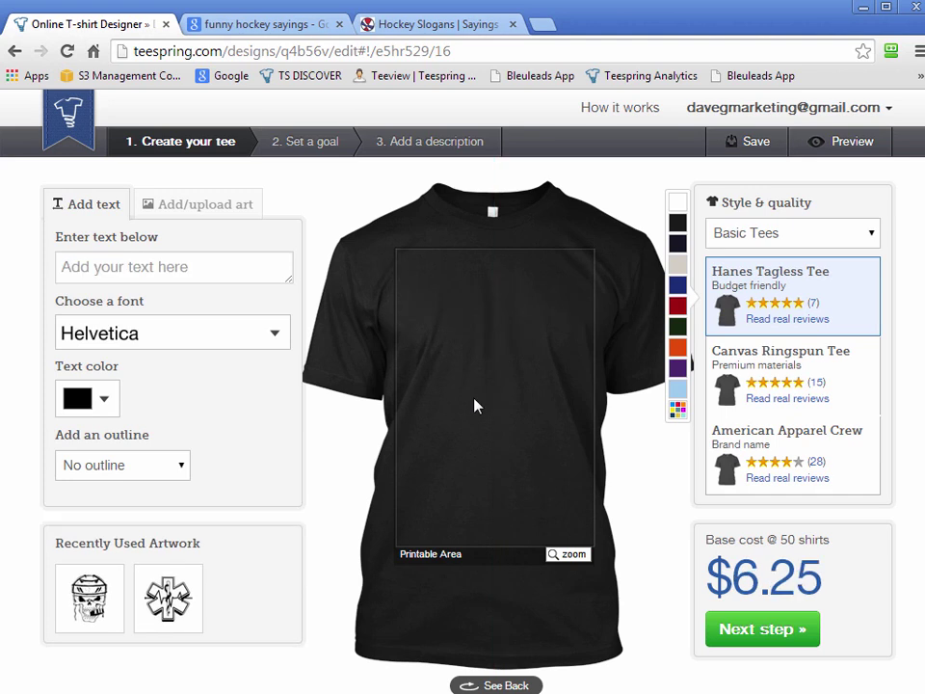
{"action": "left_click_drag", "start_coordinate": [196, 204], "coordinate": [347, 186]}
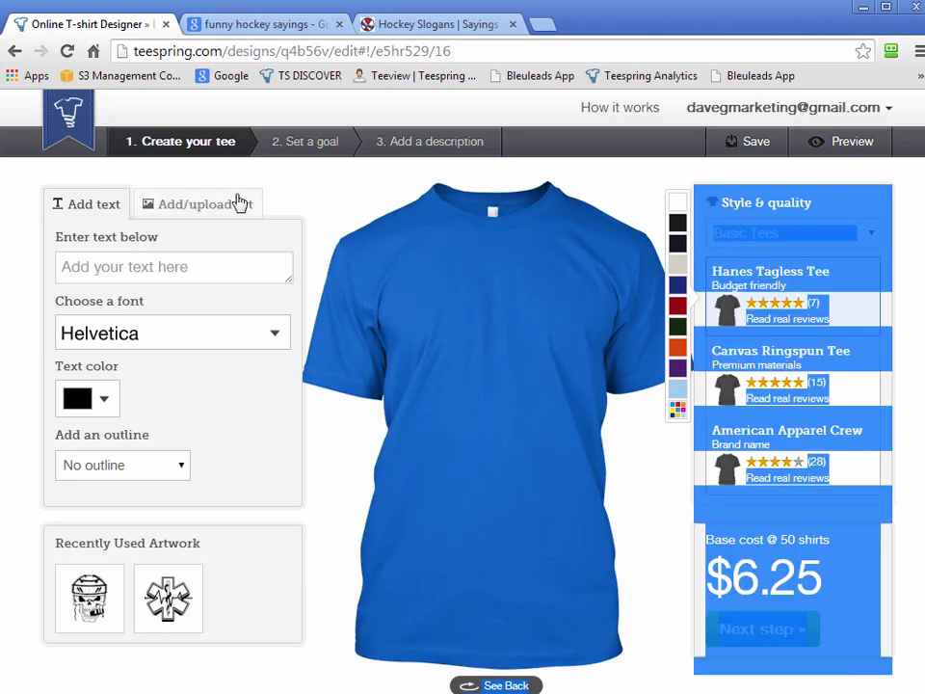
{"action": "left_click", "coordinate": [308, 199]}
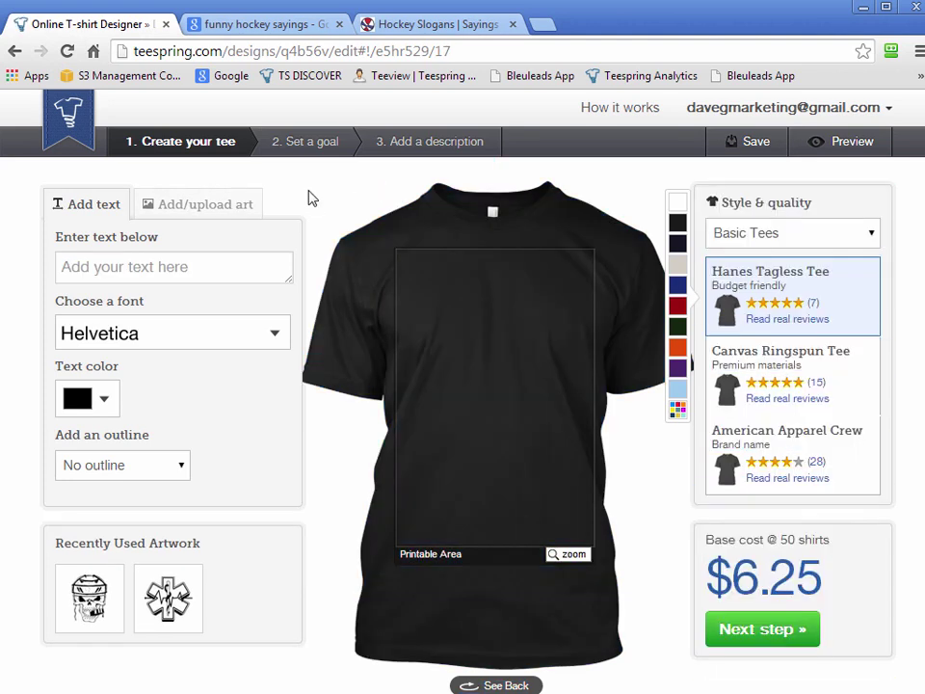
Step: Upload the custom artwork design-2.png from the Pilots folder under Campaigns for Case Studies
{"action": "left_click", "coordinate": [222, 205]}
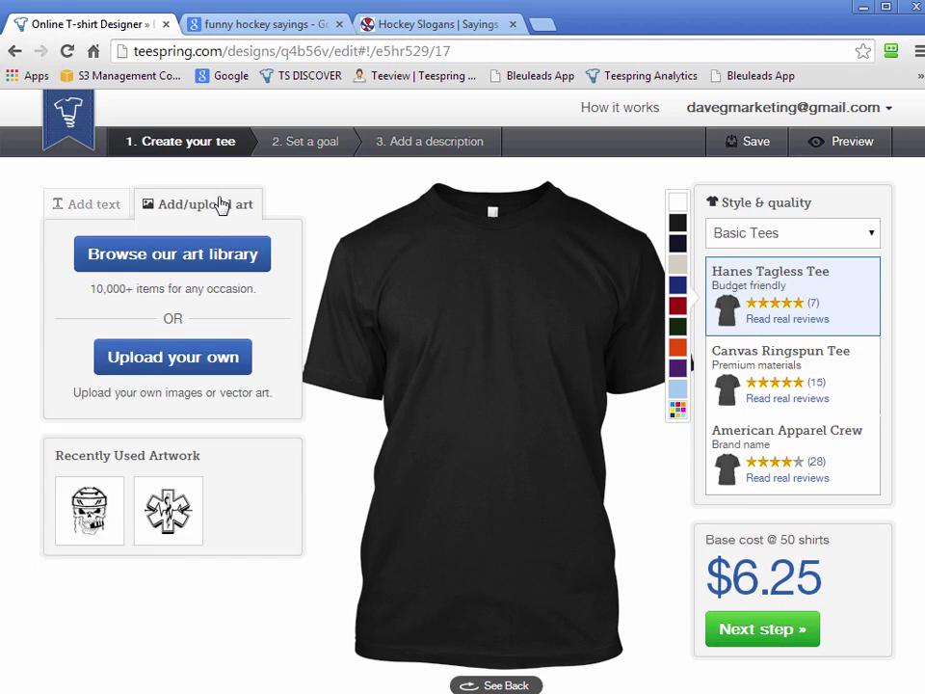
{"action": "left_click", "coordinate": [175, 369]}
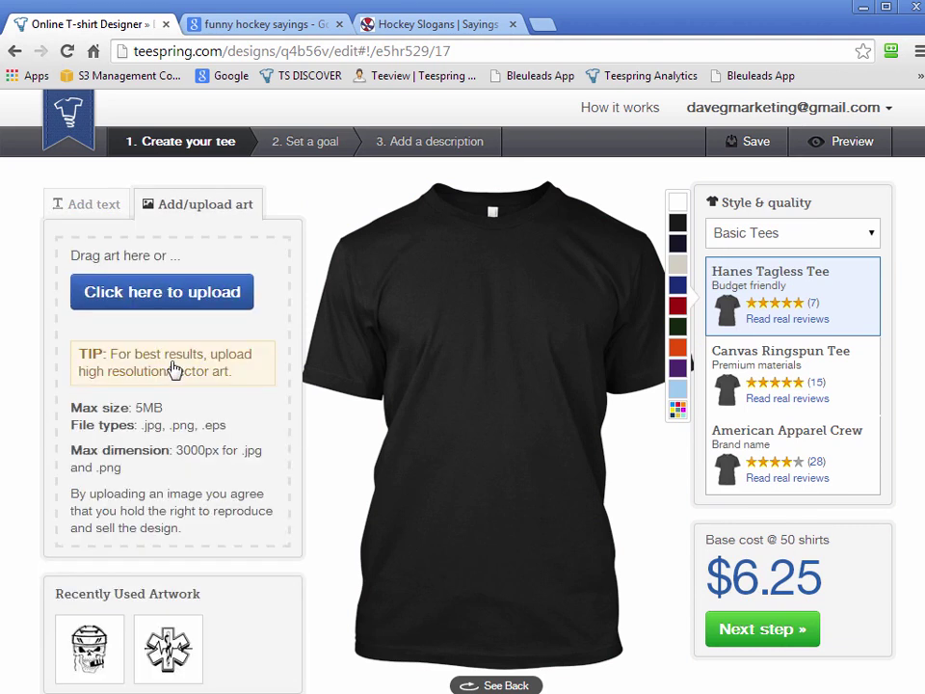
{"action": "left_click", "coordinate": [169, 289]}
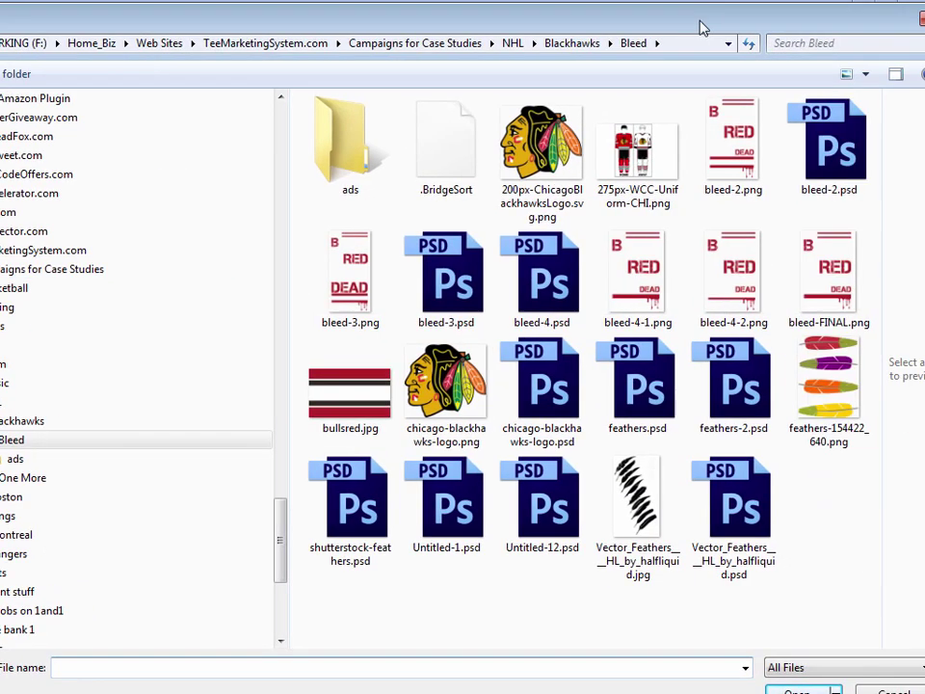
{"action": "left_click", "coordinate": [474, 45]}
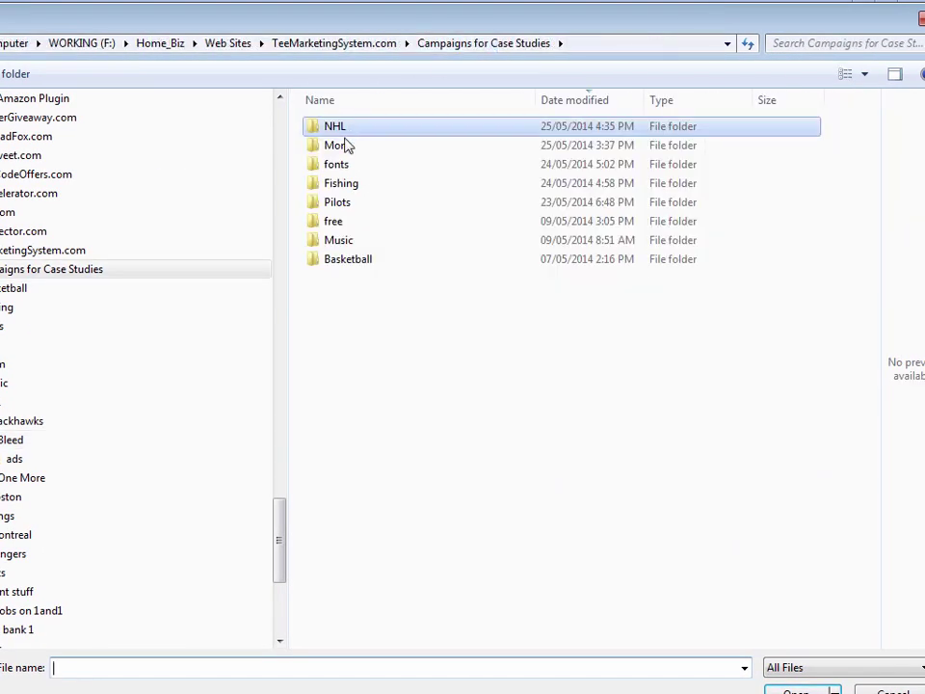
{"action": "double_click", "coordinate": [339, 202]}
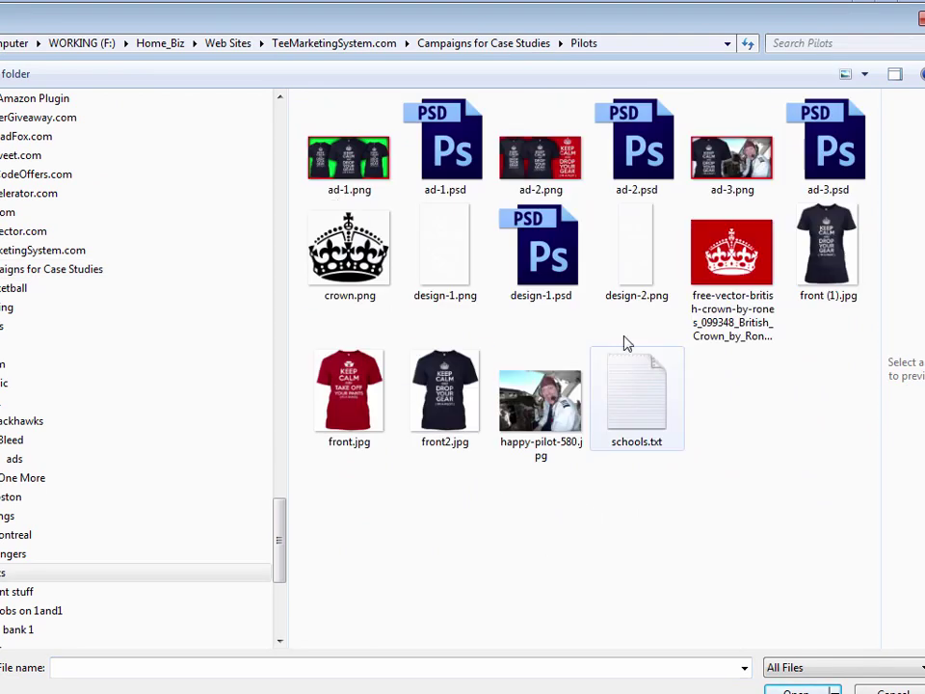
{"action": "left_click", "coordinate": [640, 279]}
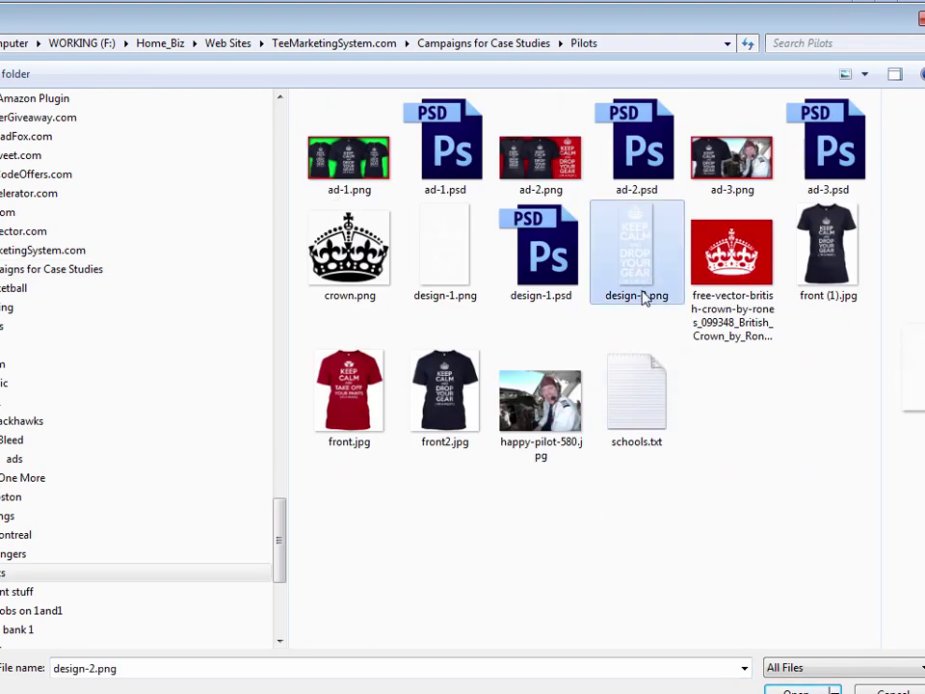
{"action": "left_click", "coordinate": [463, 273]}
{"action": "left_click", "coordinate": [631, 258]}
{"action": "double_click", "coordinate": [640, 254]}
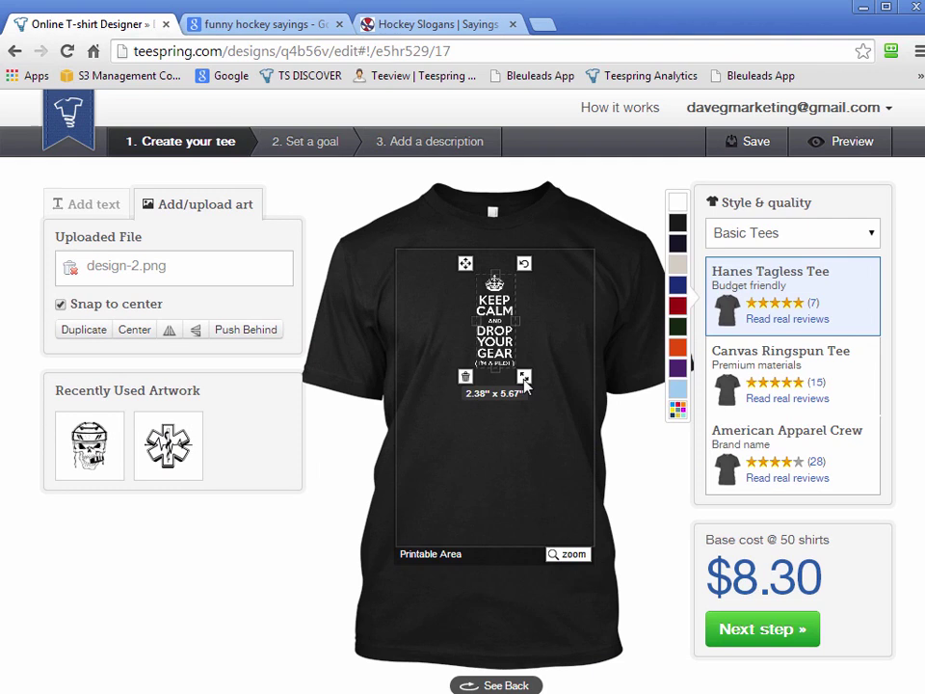
Step: Enlarge the uploaded KEEP CALM artwork to about 7.16" x 17.1" so it fills the printable area's height, and deselect it
{"action": "left_click_drag", "start_coordinate": [533, 384], "coordinate": [541, 475]}
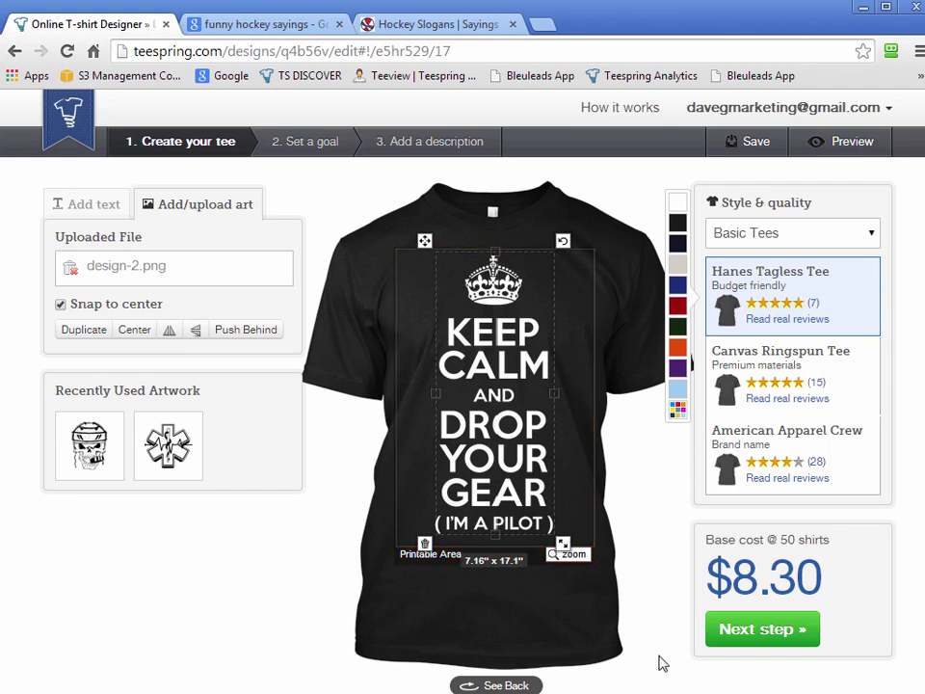
{"action": "left_click", "coordinate": [705, 682]}
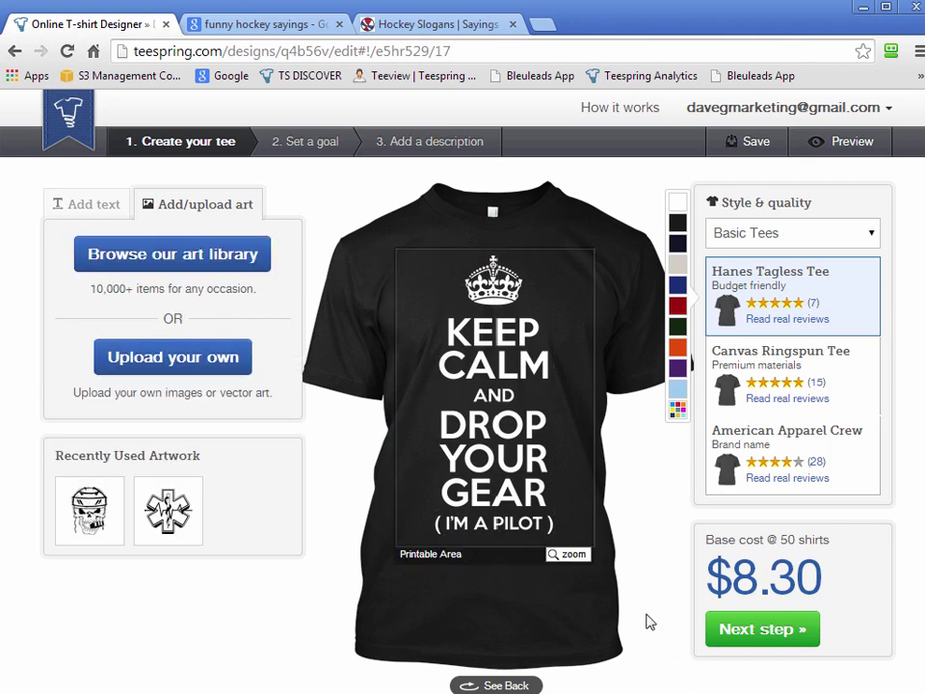
{"action": "left_click", "coordinate": [537, 493]}
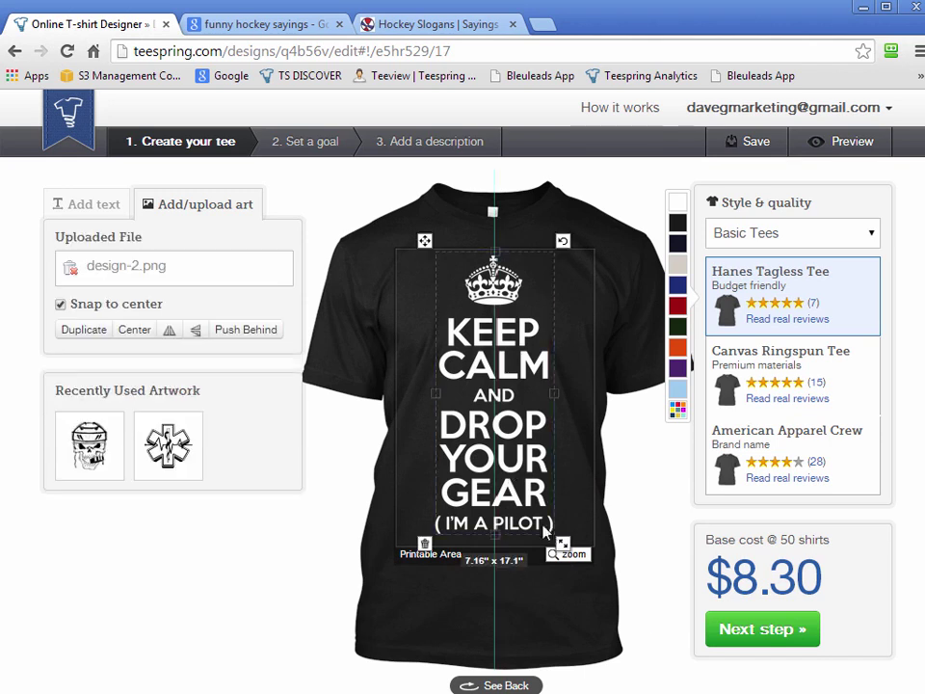
{"action": "left_click", "coordinate": [688, 687]}
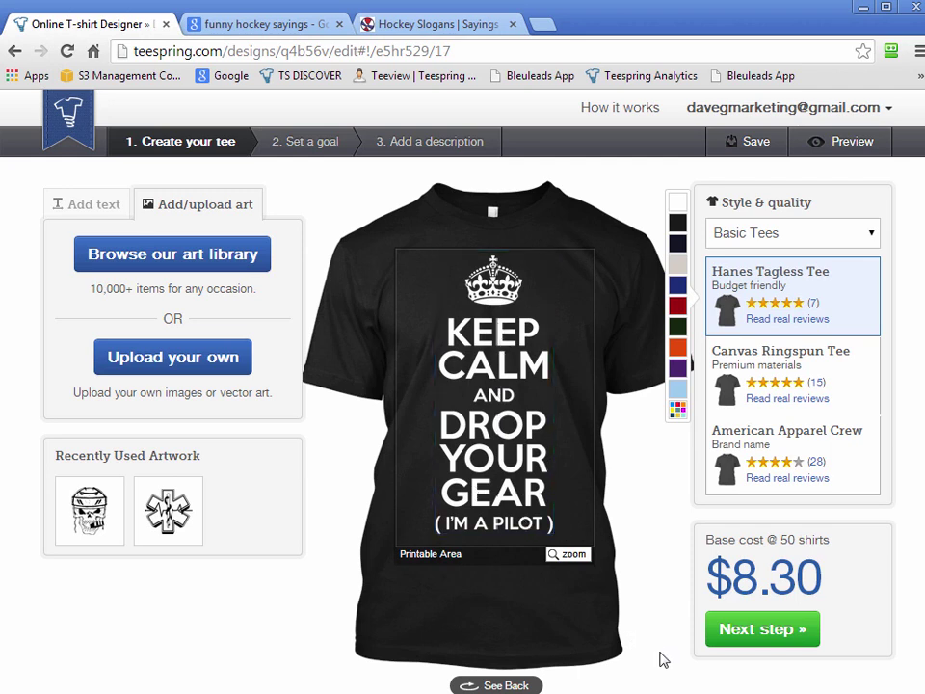
Step: Proceed to the goal-setting stage and look over the sales goal and selling price options
{"action": "left_click", "coordinate": [777, 634]}
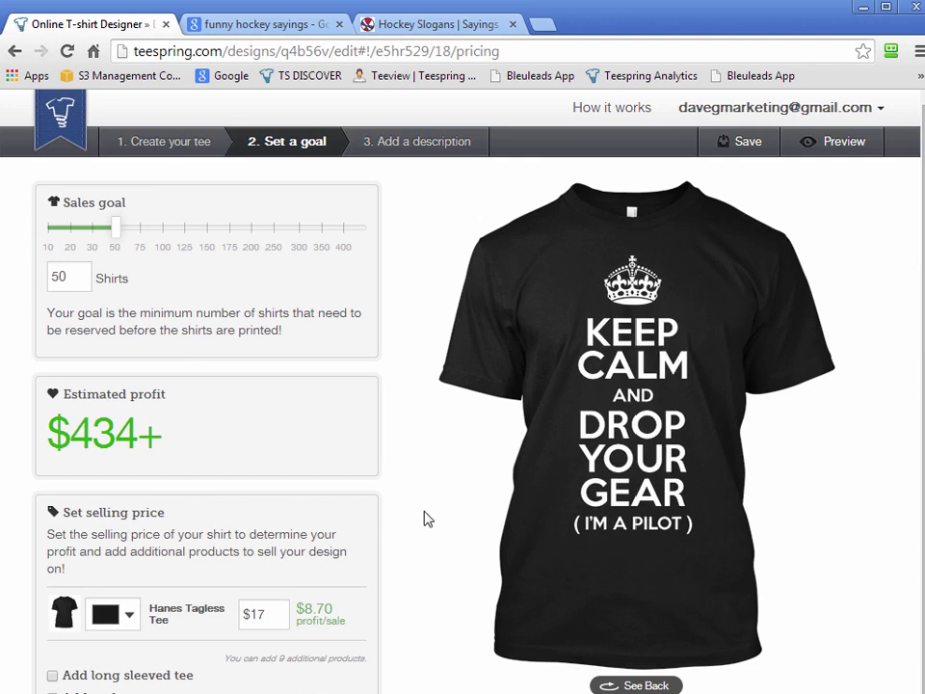
{"action": "scroll", "coordinate": [411, 521], "scroll_direction": "down", "scroll_amount": 1}
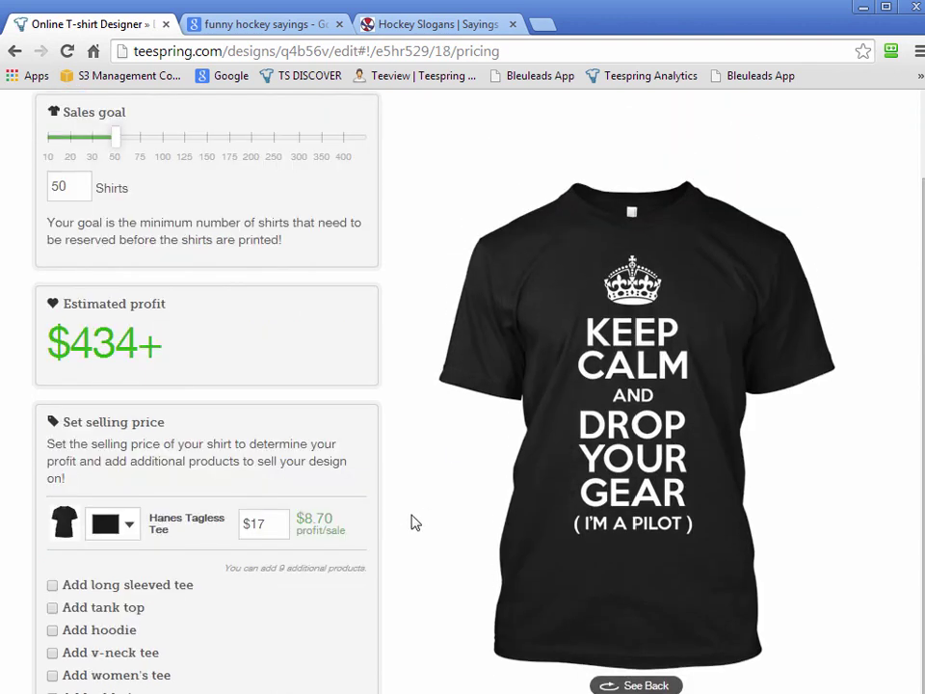
{"action": "scroll", "coordinate": [414, 522], "scroll_direction": "up", "scroll_amount": 1}
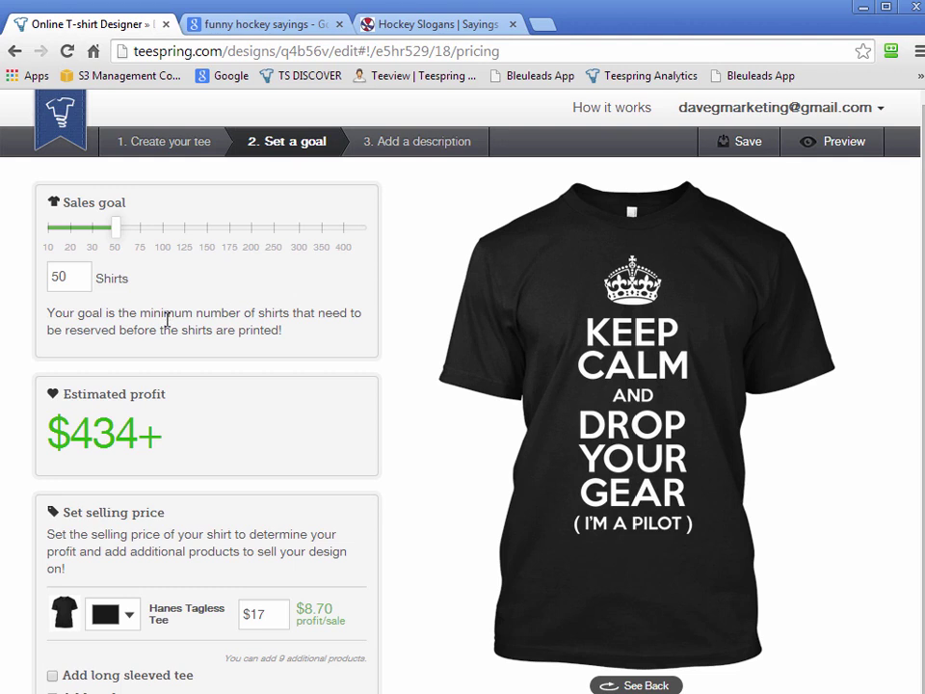
Step: Set the sales goal to 20 shirts
{"action": "double_click", "coordinate": [60, 278]}
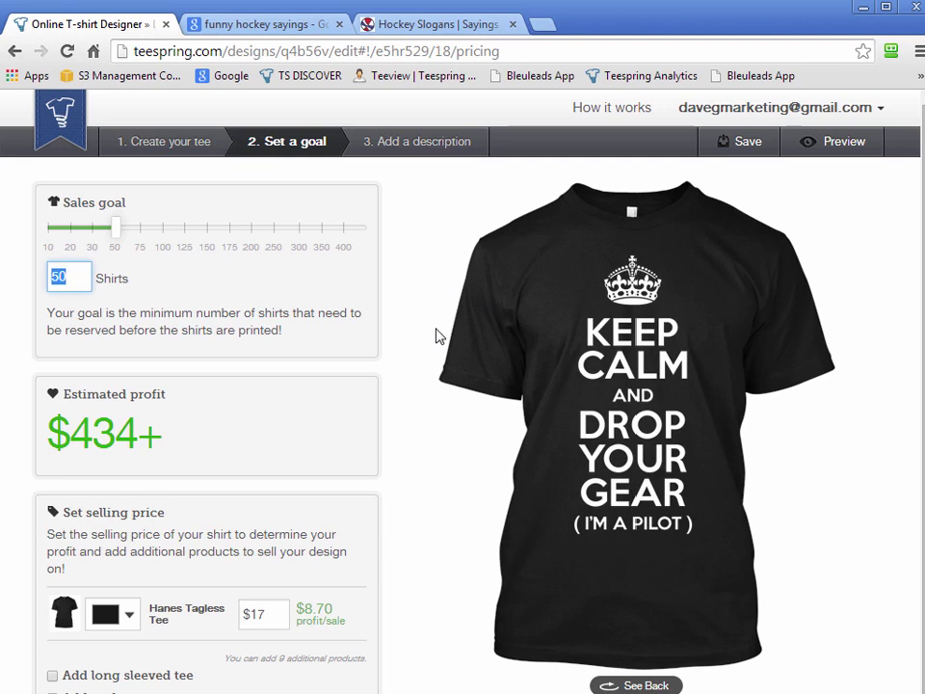
{"action": "type", "text": "20"}
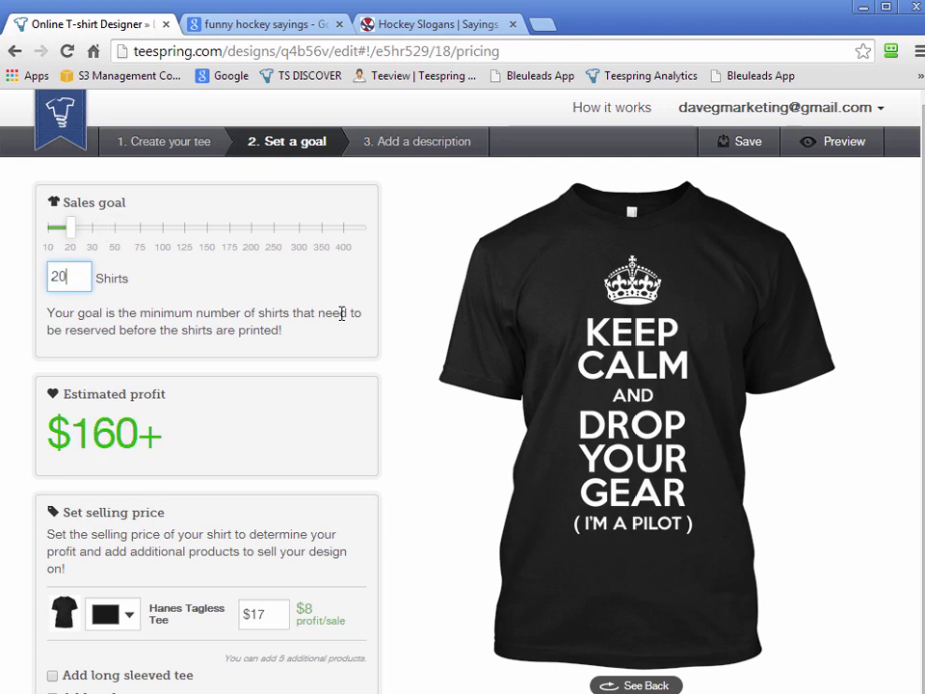
{"action": "left_click", "coordinate": [341, 313]}
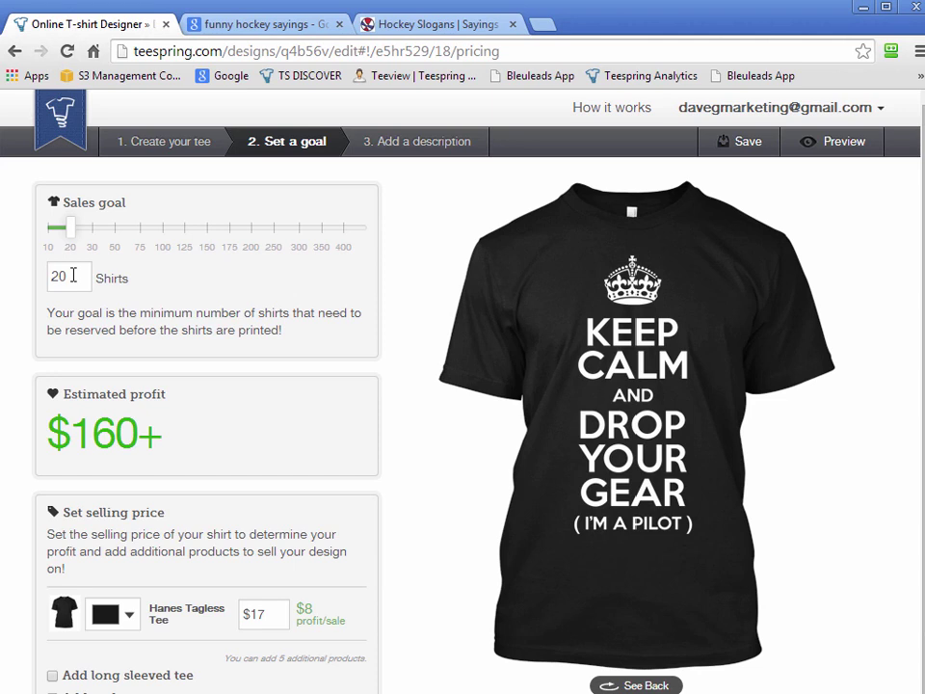
Step: Raise the sales goal to 500 shirts and apply it to update the estimated profit
{"action": "left_click_drag", "start_coordinate": [83, 283], "coordinate": [35, 279]}
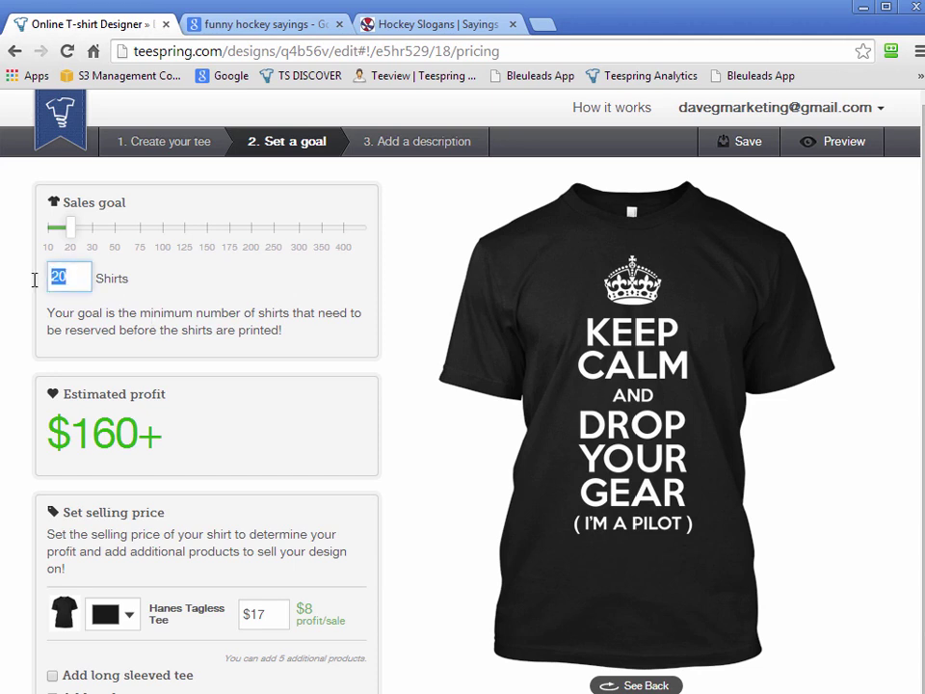
{"action": "type", "text": "500"}
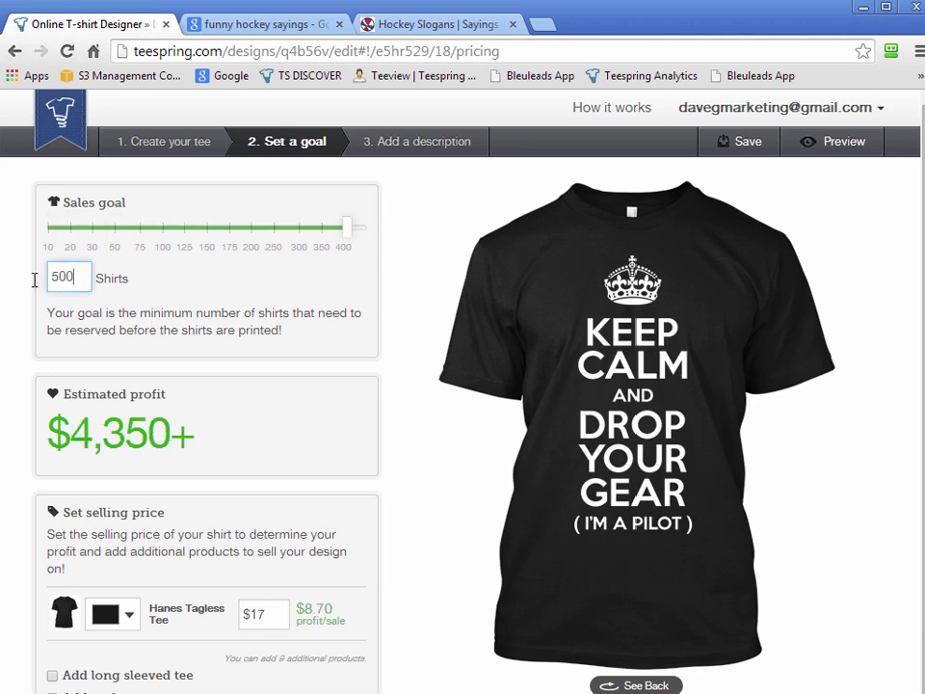
{"action": "left_click", "coordinate": [191, 329]}
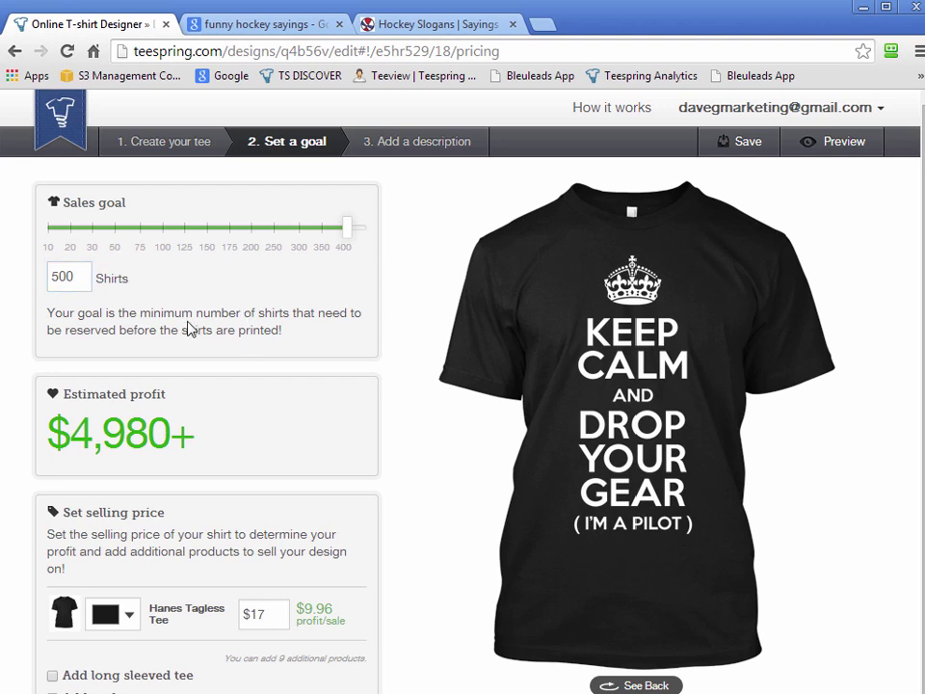
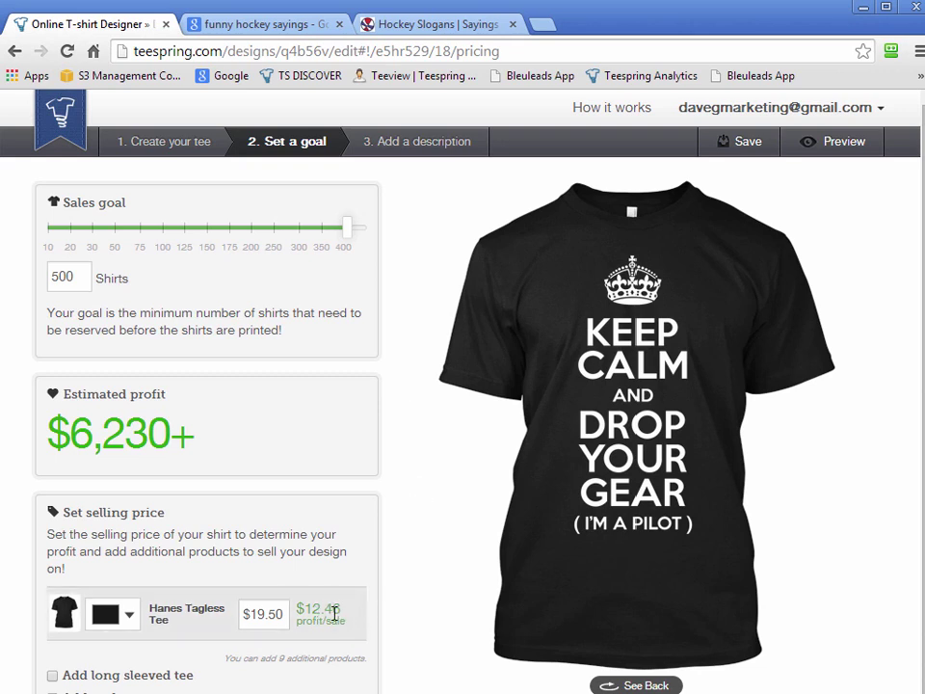
Step: Try lower sales goals of 50 shirts and 20 shirts to compare the profit per sale
{"action": "double_click", "coordinate": [58, 277]}
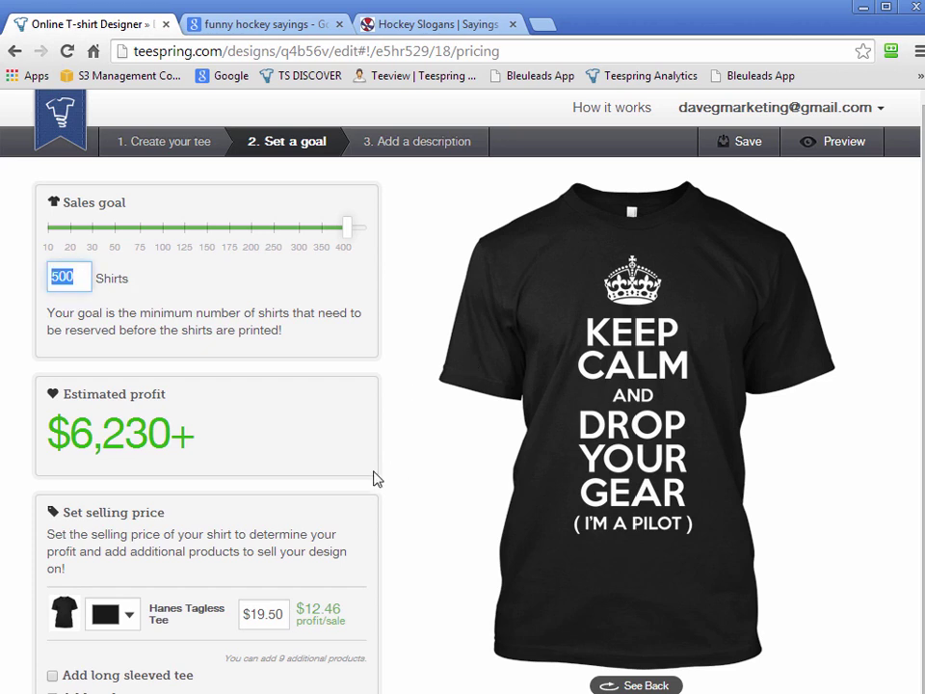
{"action": "type", "text": "50"}
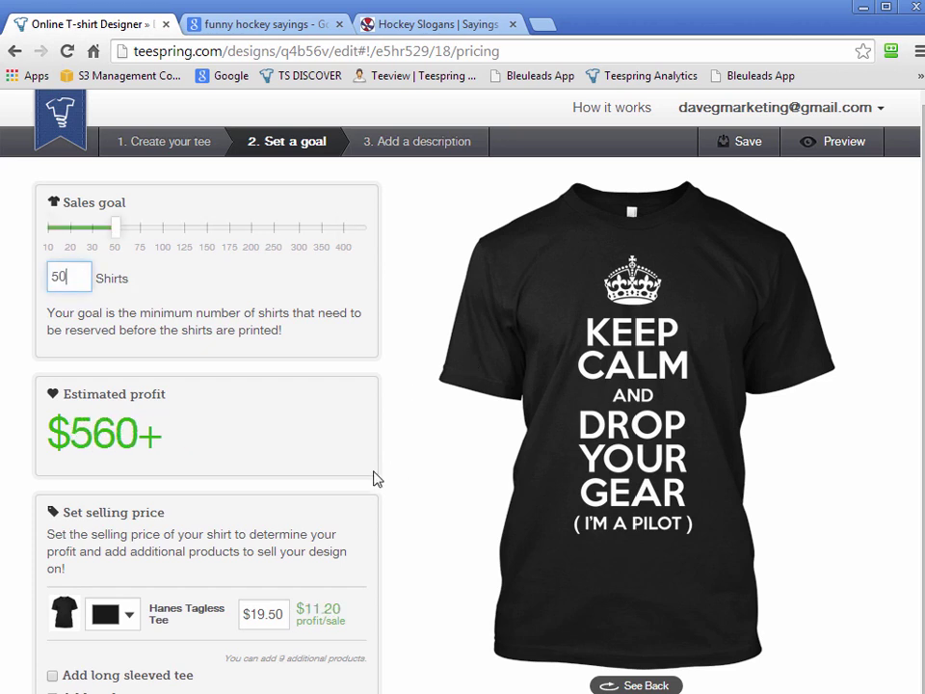
{"action": "double_click", "coordinate": [77, 274]}
{"action": "type", "text": "20"}
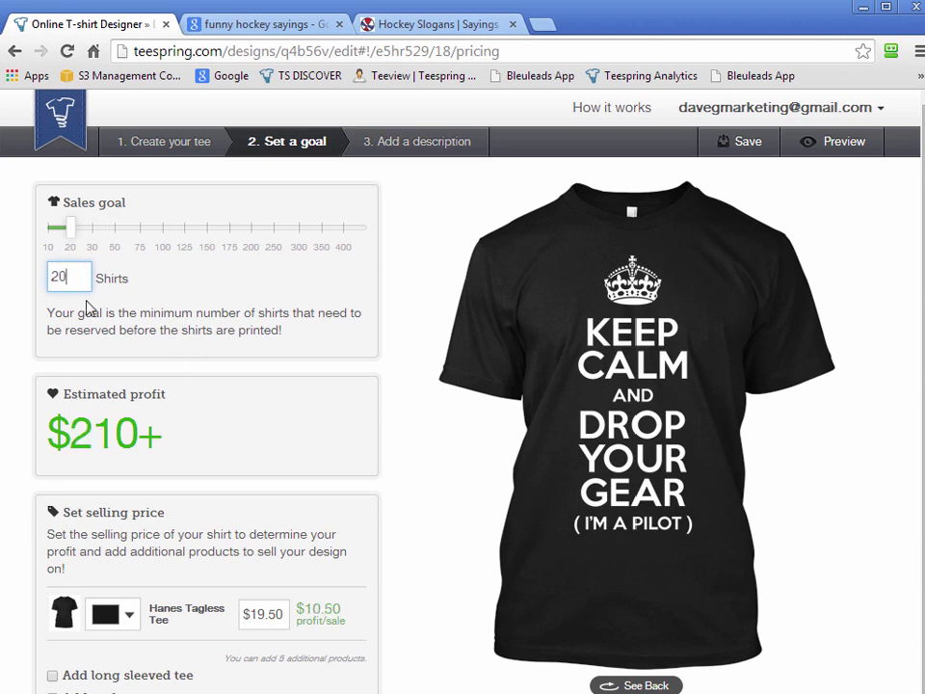
{"action": "left_click", "coordinate": [417, 446]}
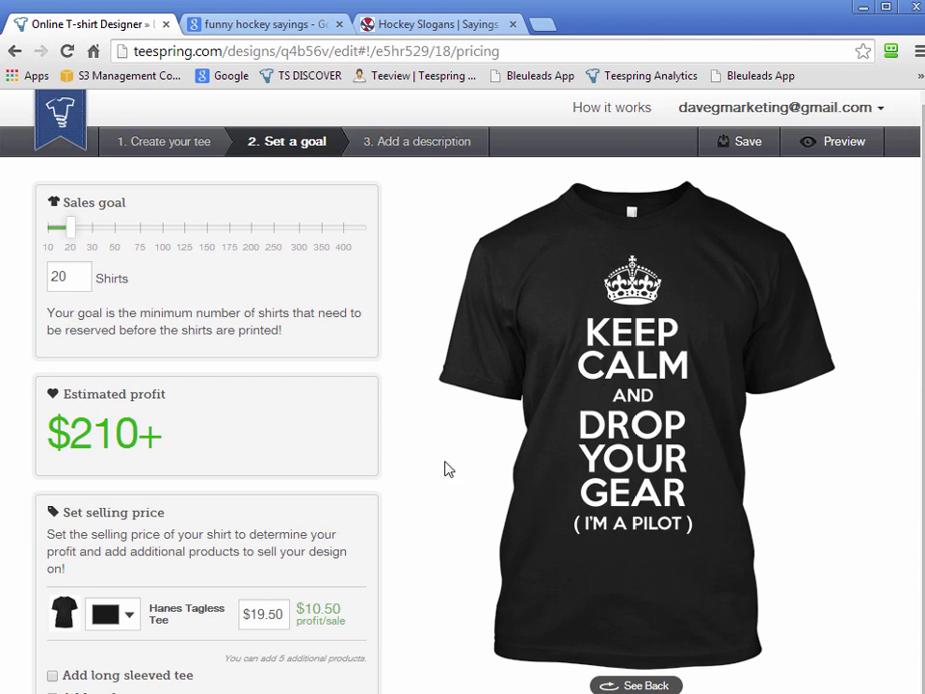
Step: Set the sales goal to 500 shirts and highlight the Hanes Tagless Tee's profit per sale
{"action": "left_click_drag", "start_coordinate": [76, 277], "coordinate": [49, 276]}
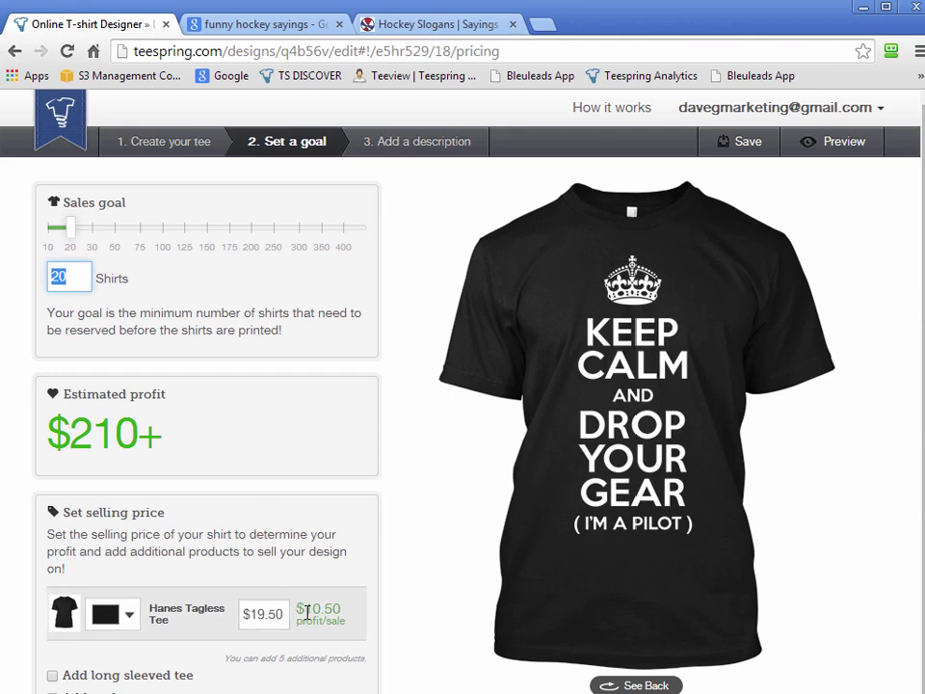
{"action": "left_click_drag", "start_coordinate": [305, 609], "coordinate": [345, 611]}
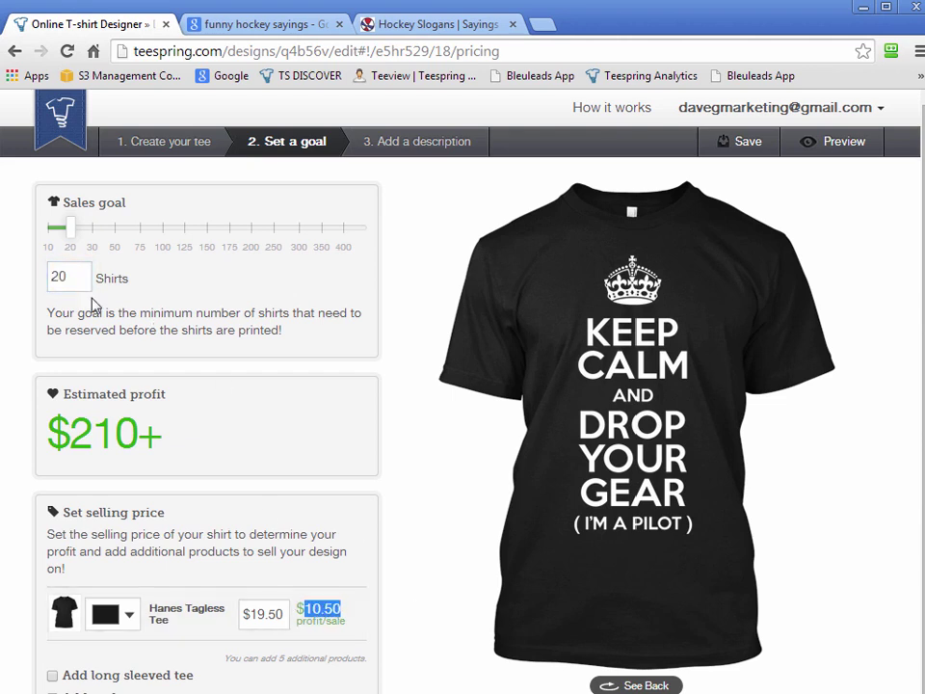
{"action": "left_click", "coordinate": [72, 273]}
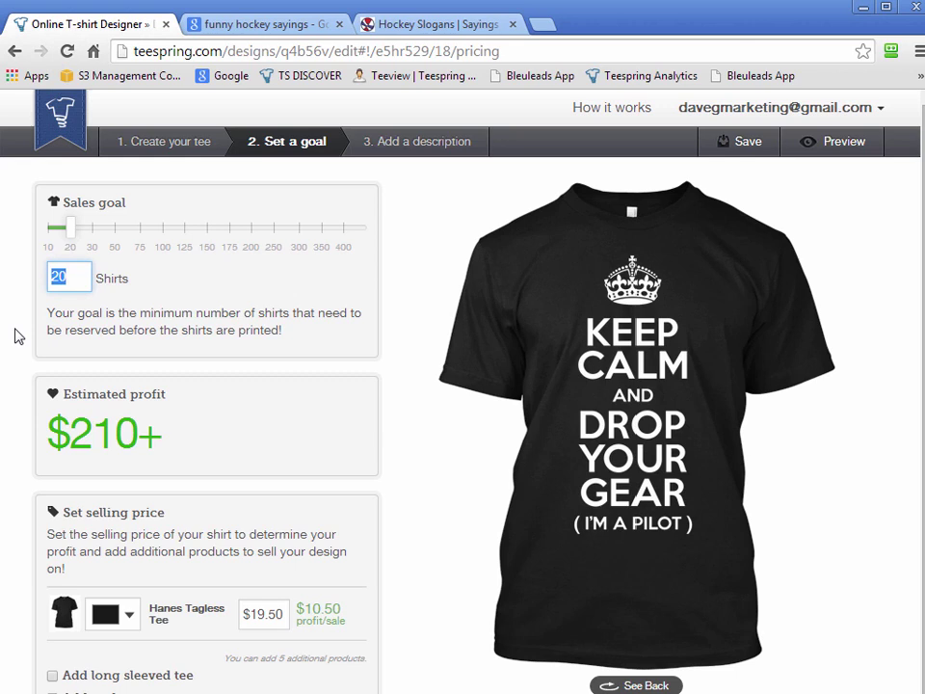
{"action": "type", "text": "500"}
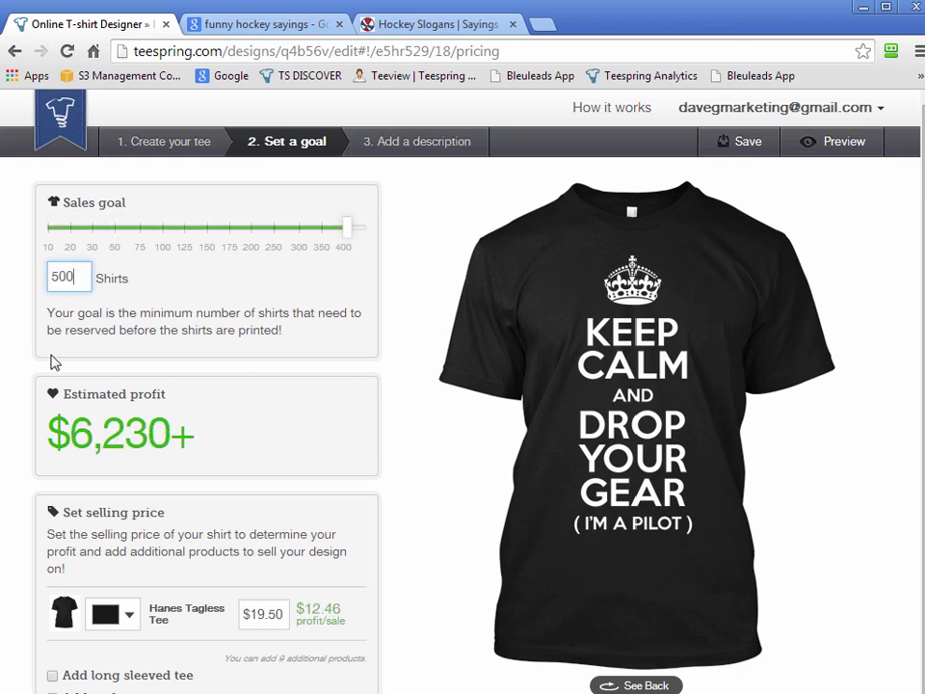
{"action": "left_click_drag", "start_coordinate": [345, 615], "coordinate": [302, 611]}
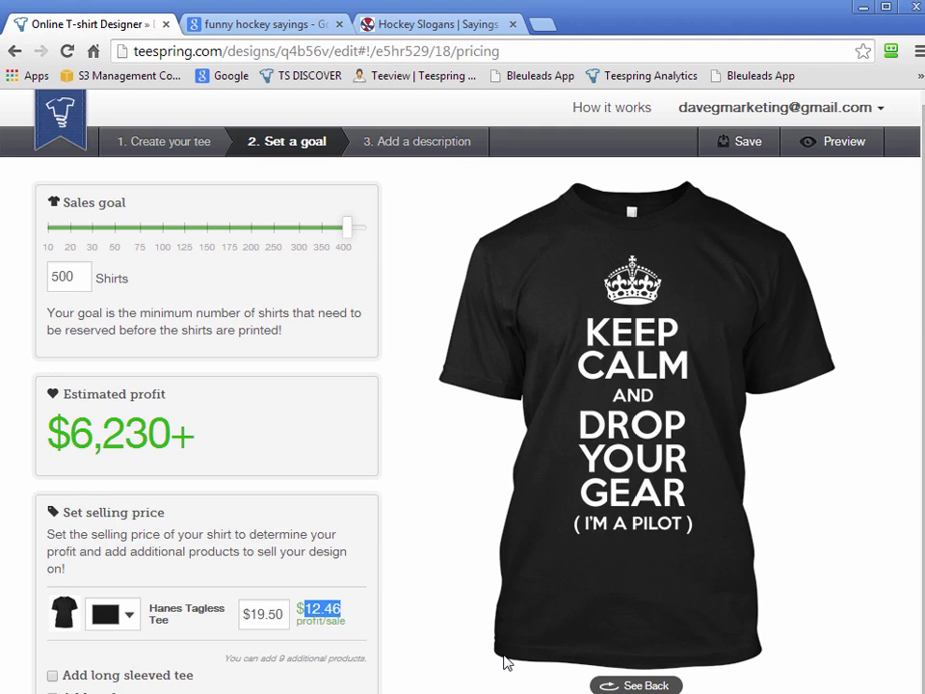
Step: Set the sales goal to 20 shirts
{"action": "left_click_drag", "start_coordinate": [72, 277], "coordinate": [39, 269]}
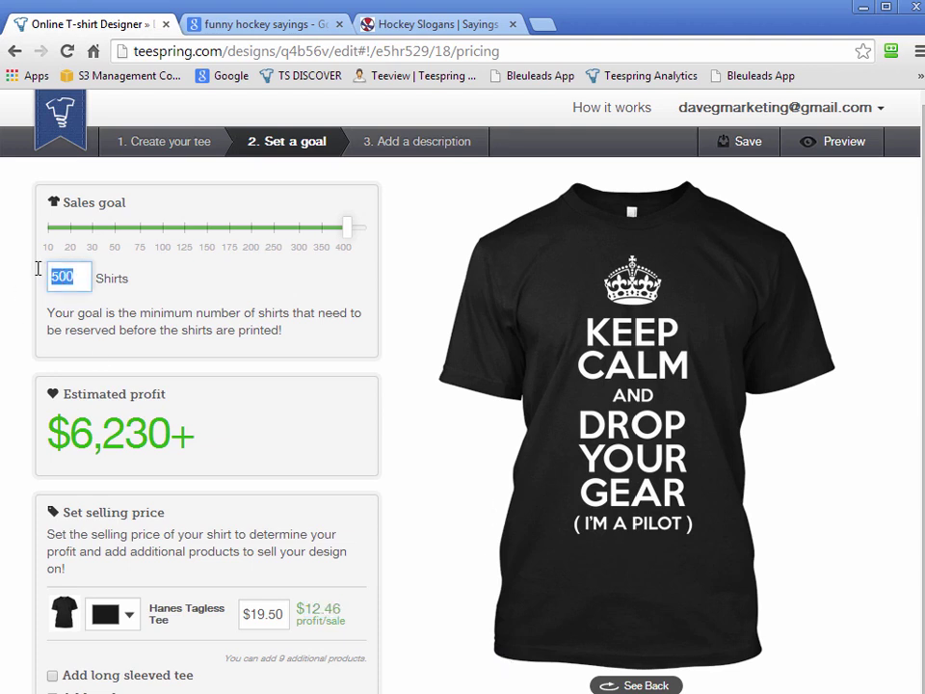
{"action": "type", "text": "20"}
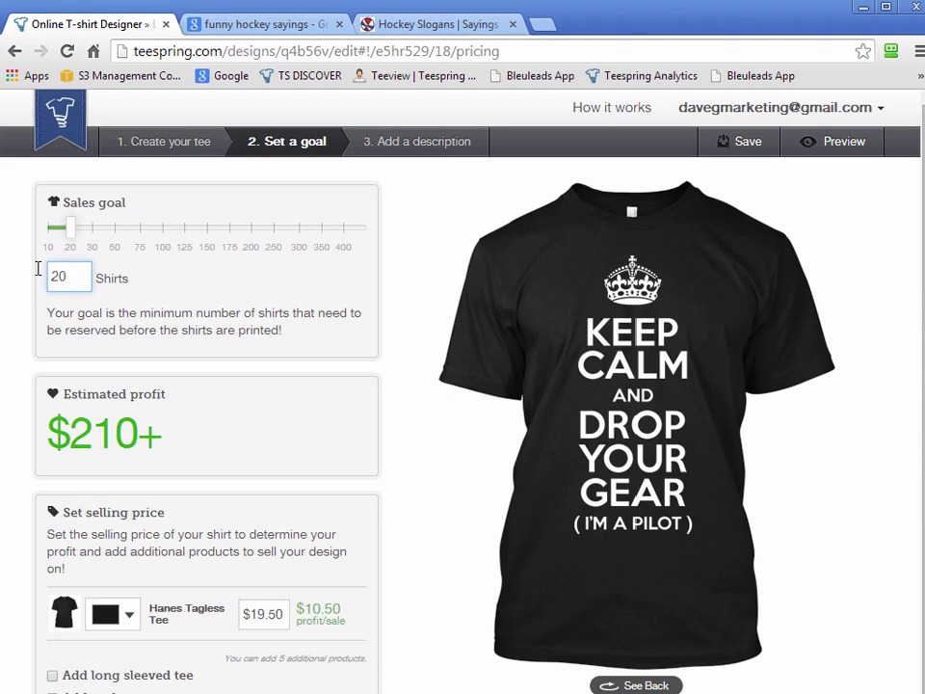
{"action": "double_click", "coordinate": [81, 277]}
{"action": "left_click", "coordinate": [160, 327]}
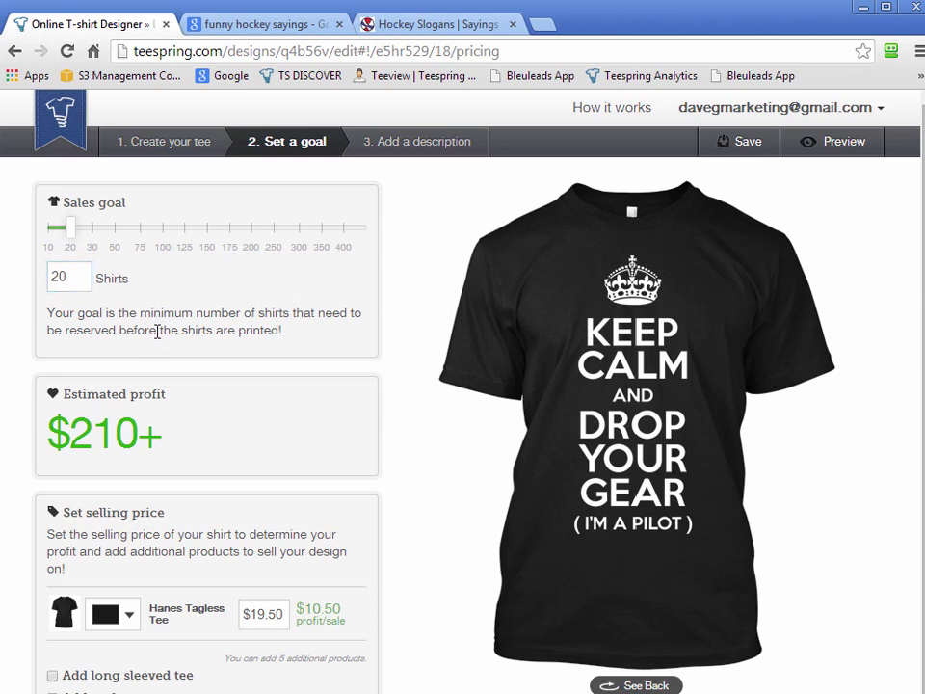
{"action": "left_click", "coordinate": [59, 276]}
{"action": "left_click", "coordinate": [72, 280]}
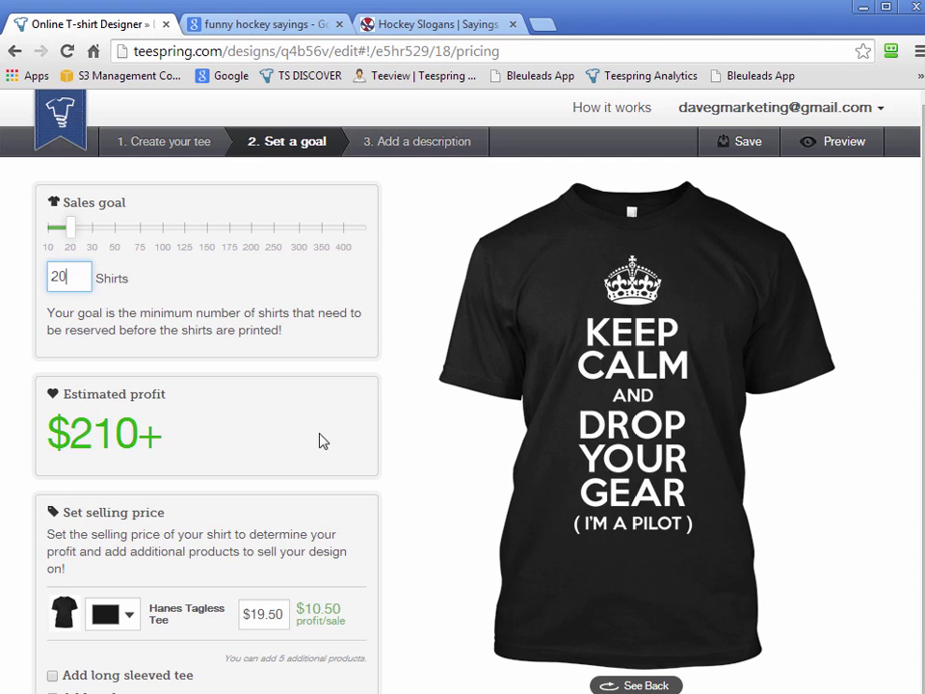
Step: Try a sales goal of 500 shirts to compare the estimated profit, and return the goal to 20 shirts
{"action": "left_click_drag", "start_coordinate": [73, 278], "coordinate": [48, 275]}
{"action": "type", "text": "500"}
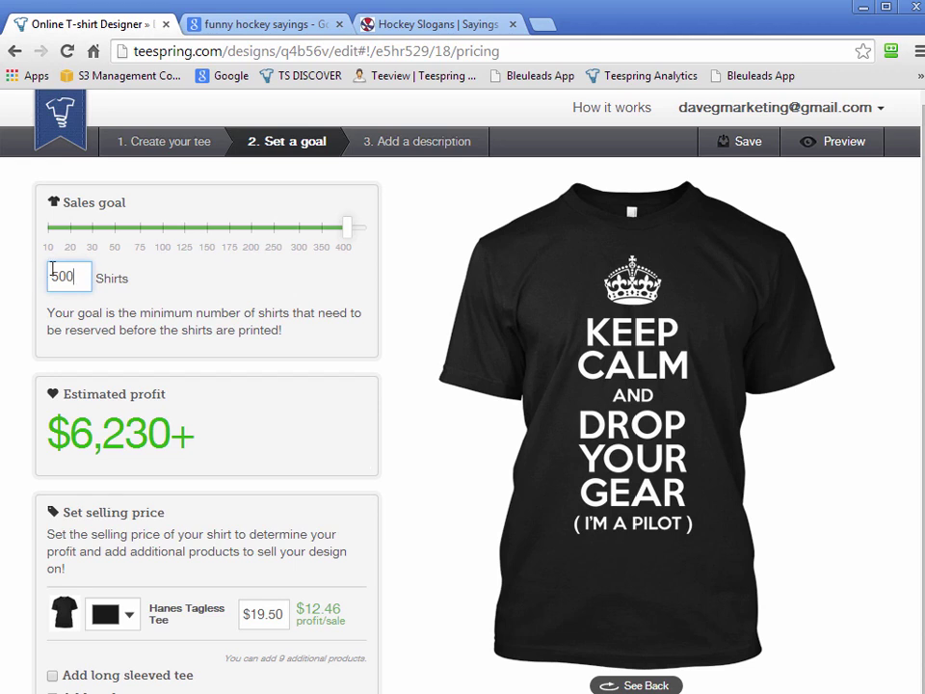
{"action": "left_click_drag", "start_coordinate": [76, 276], "coordinate": [30, 273]}
{"action": "type", "text": "20"}
{"action": "left_click", "coordinate": [366, 371]}
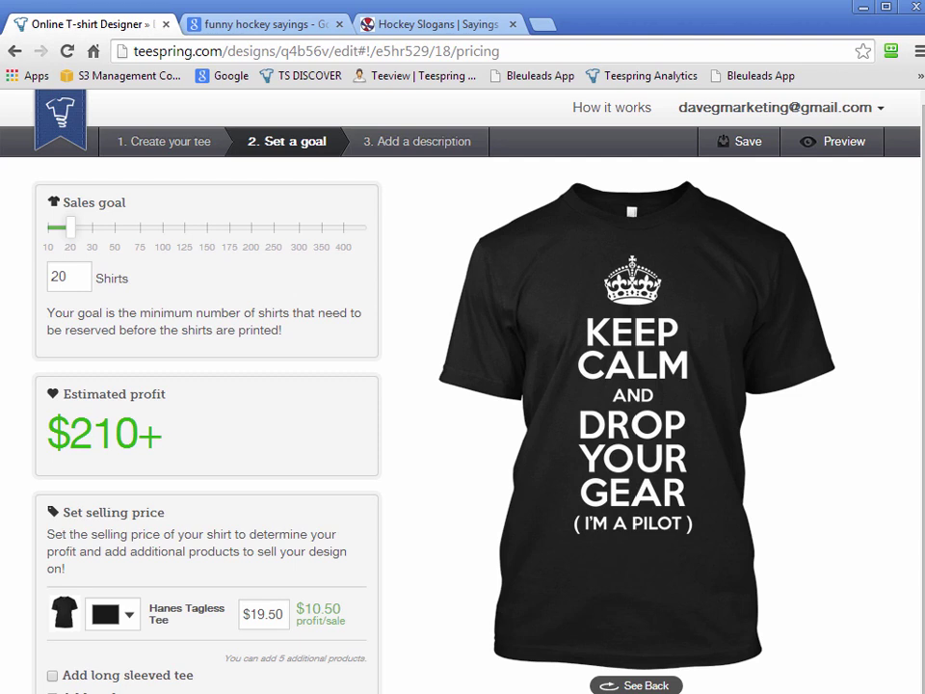
Step: Add the women's tee, the tank top and the hoodie as additional products for the design
{"action": "scroll", "coordinate": [365, 452], "scroll_direction": "down", "scroll_amount": 3}
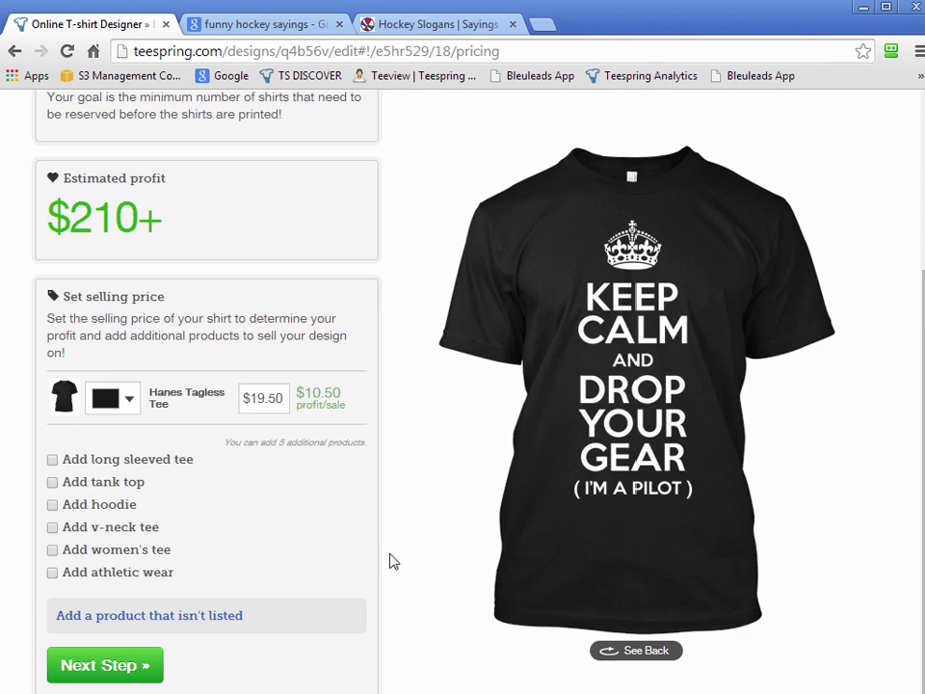
{"action": "left_click", "coordinate": [133, 403]}
{"action": "left_click", "coordinate": [53, 550]}
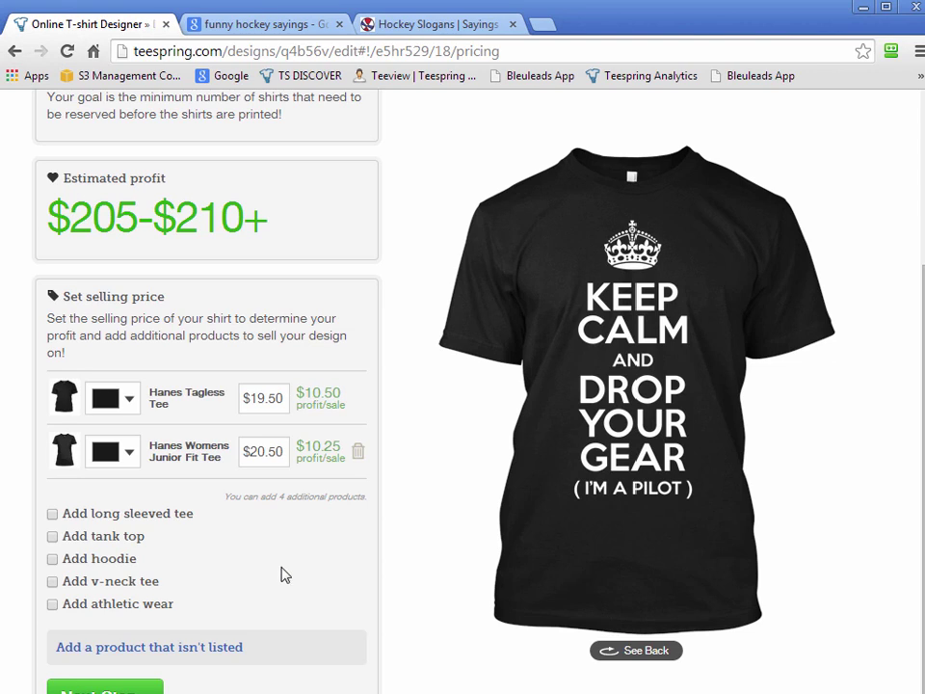
{"action": "left_click", "coordinate": [52, 537]}
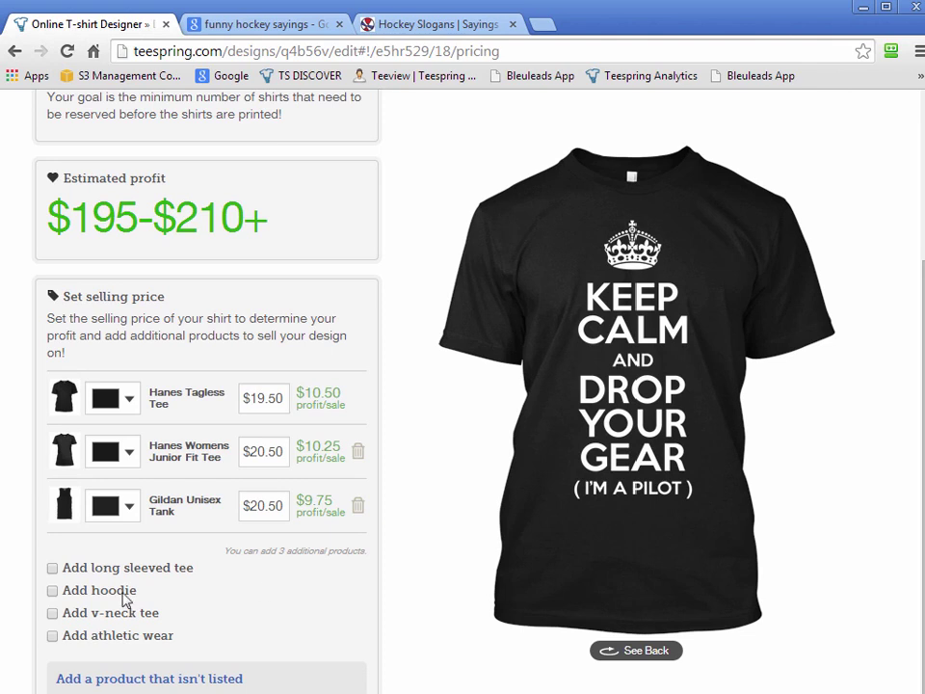
{"action": "left_click", "coordinate": [52, 590]}
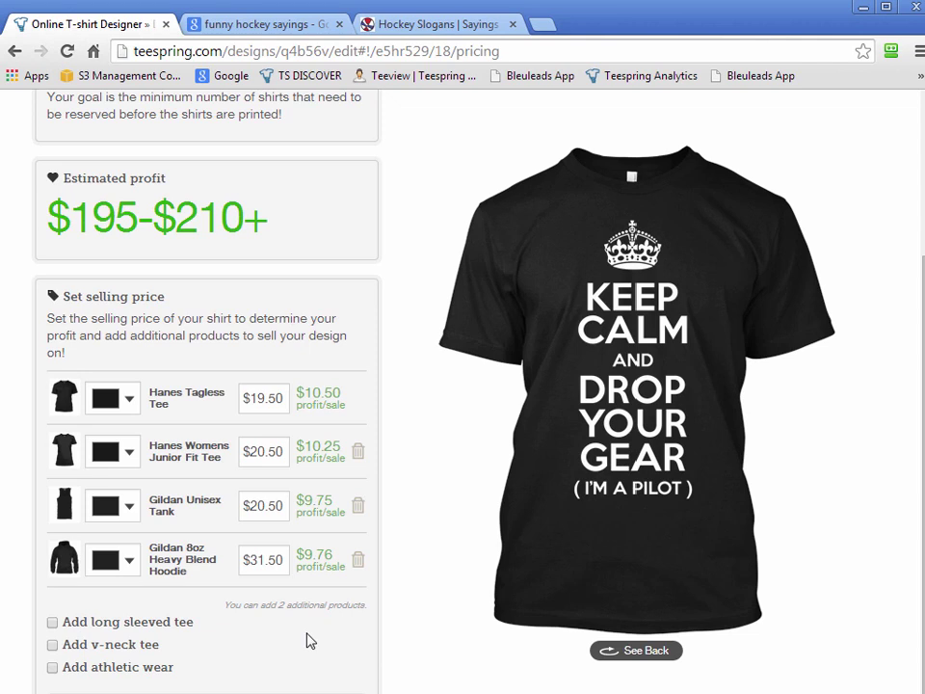
Step: Set the Gildan 8oz Heavy Blend Hoodie's selling price to $39.50
{"action": "left_click", "coordinate": [263, 560]}
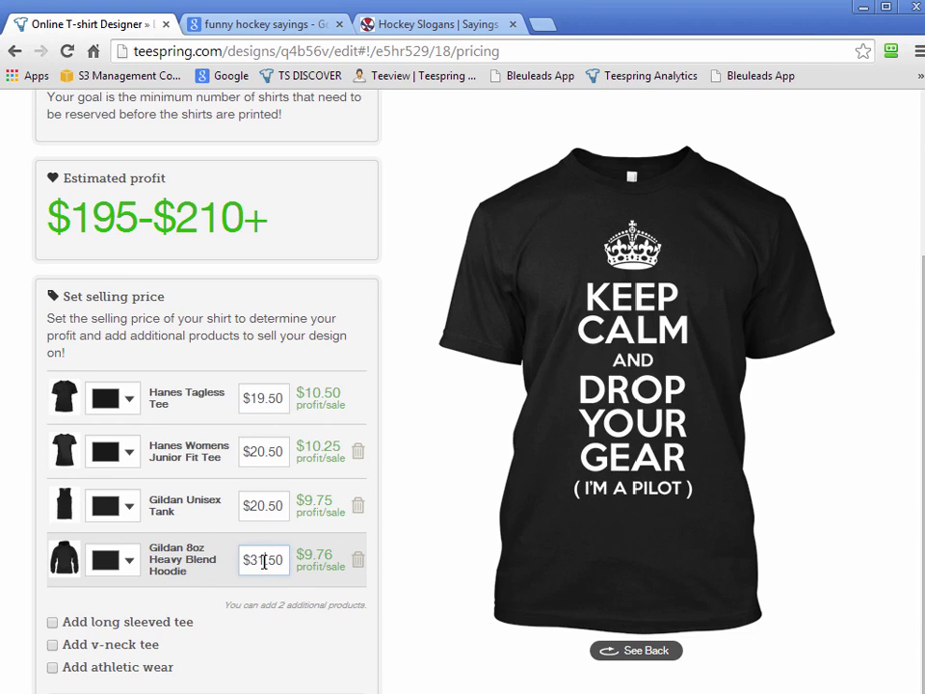
{"action": "left_click_drag", "start_coordinate": [263, 560], "coordinate": [256, 560]}
{"action": "type", "text": "9"}
{"action": "left_click_drag", "start_coordinate": [272, 392], "coordinate": [278, 393]}
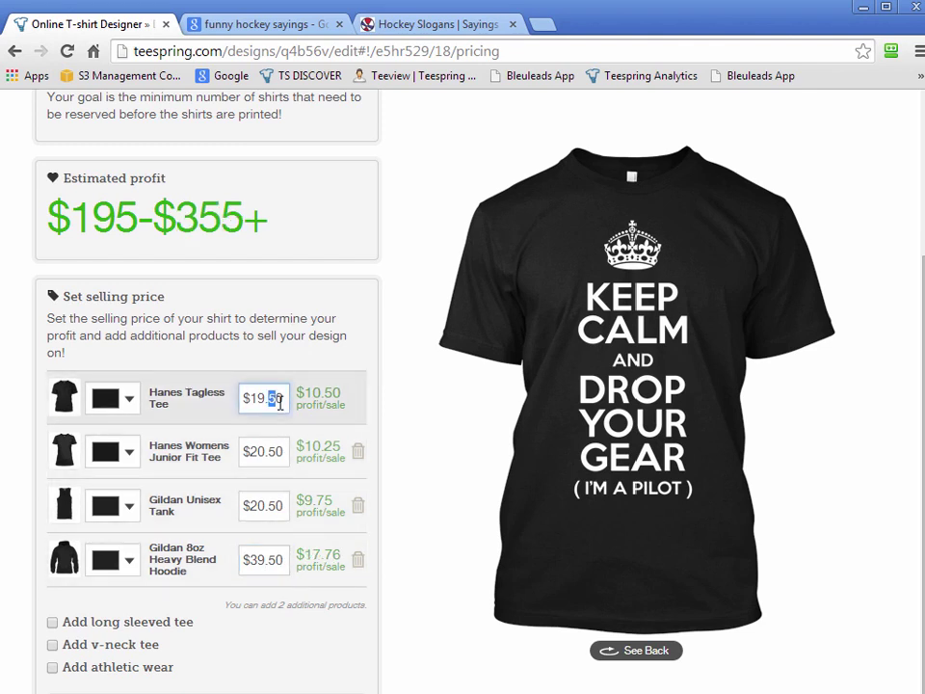
{"action": "left_click", "coordinate": [281, 657]}
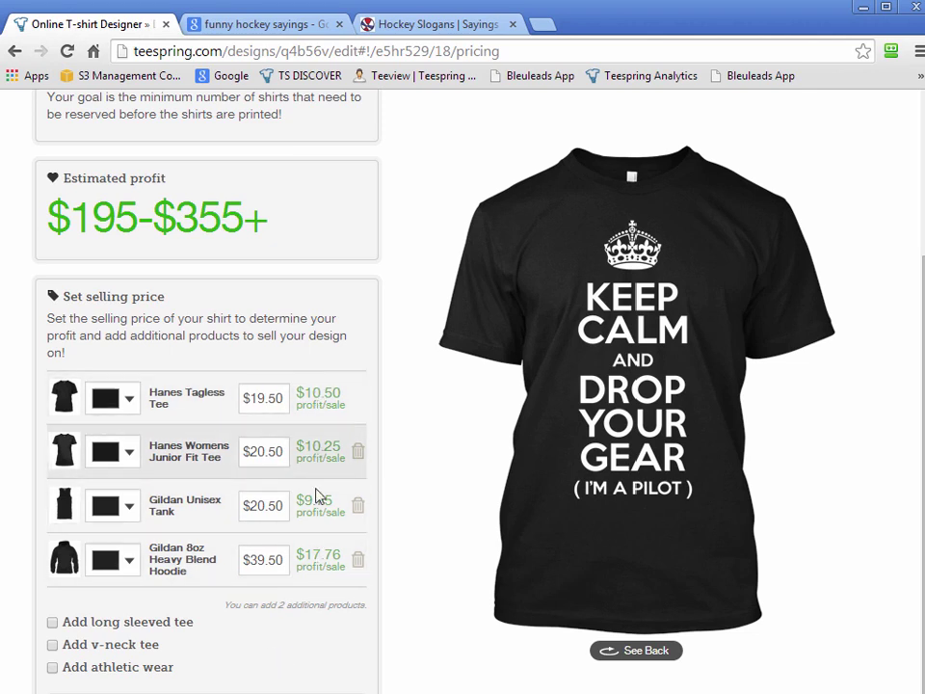
Step: Set the Gildan Unisex Tank's selling price to $21.50
{"action": "left_click", "coordinate": [260, 505]}
{"action": "key", "text": "BackSpace"}
{"action": "type", "text": "1"}
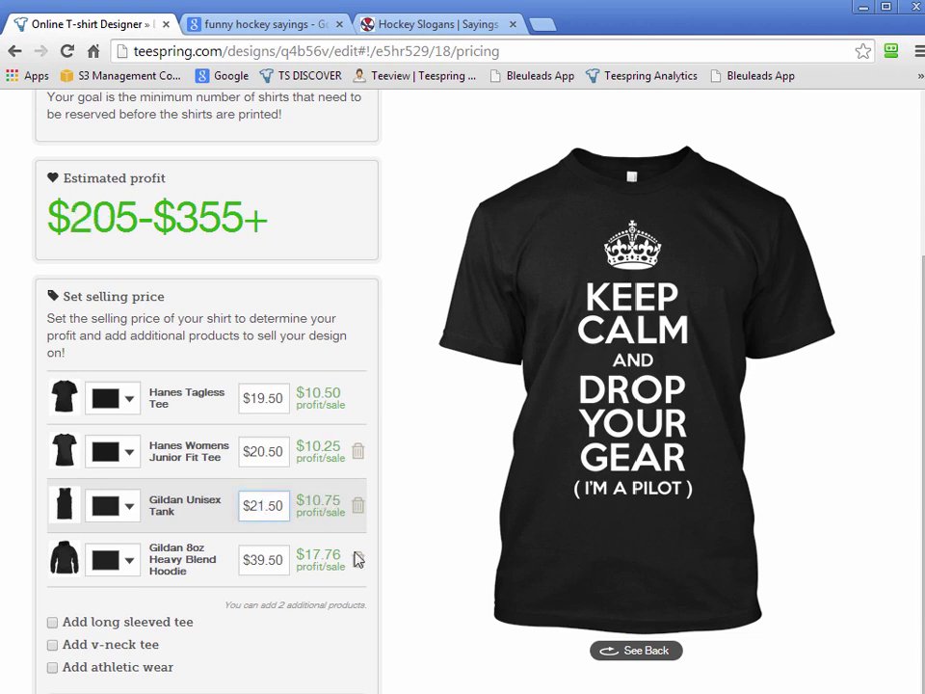
{"action": "key", "text": "Tab"}
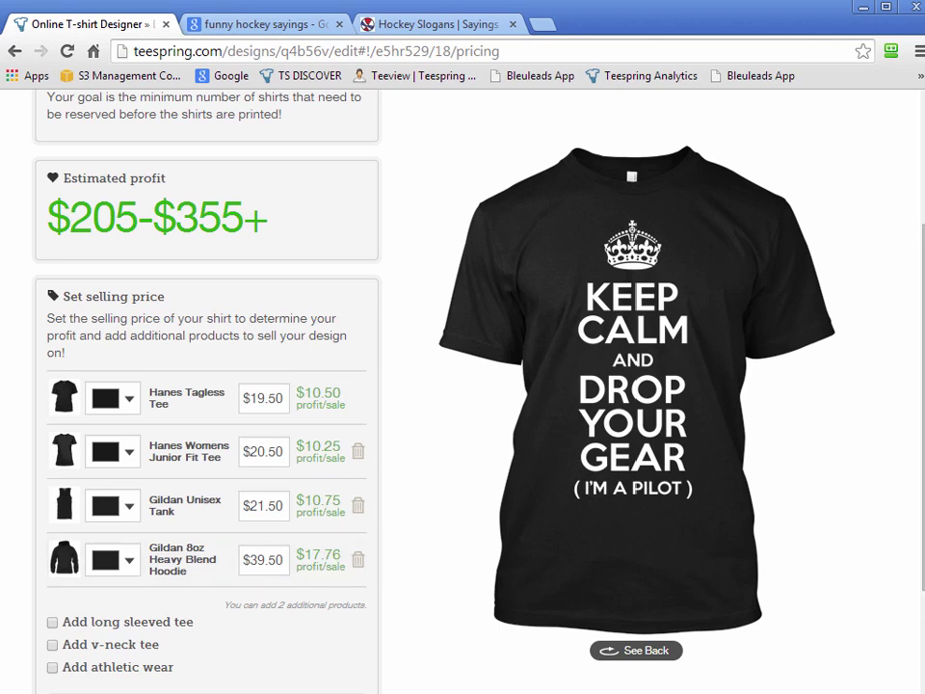
Step: Examine the categories and models offered for unlisted products, including Basic Tees and Camouflage, without adding one
{"action": "scroll", "coordinate": [409, 580], "scroll_direction": "down", "scroll_amount": 3}
{"action": "left_click", "coordinate": [204, 448]}
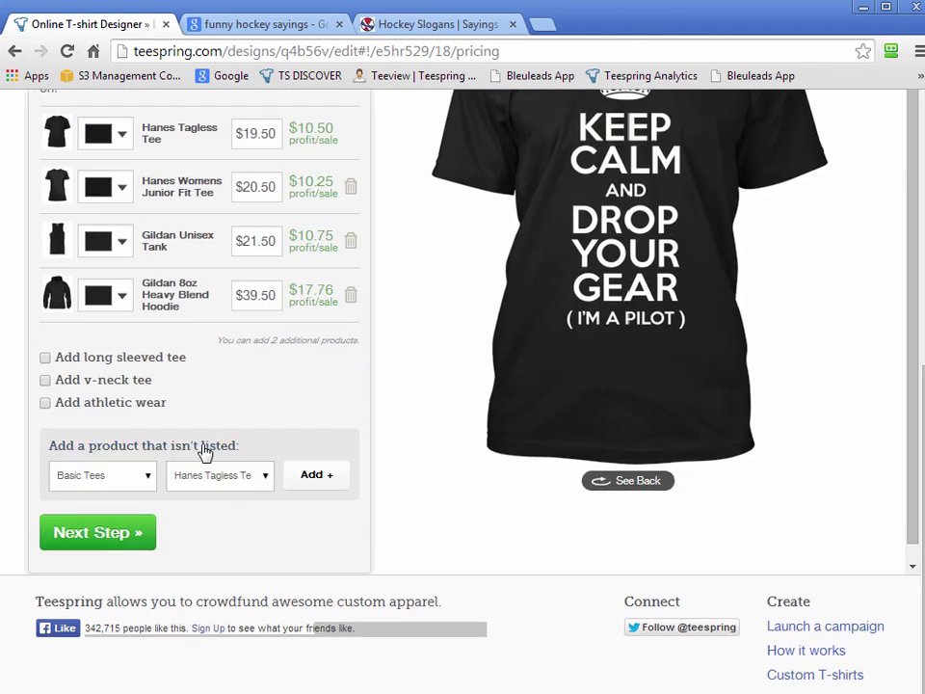
{"action": "left_click", "coordinate": [155, 482]}
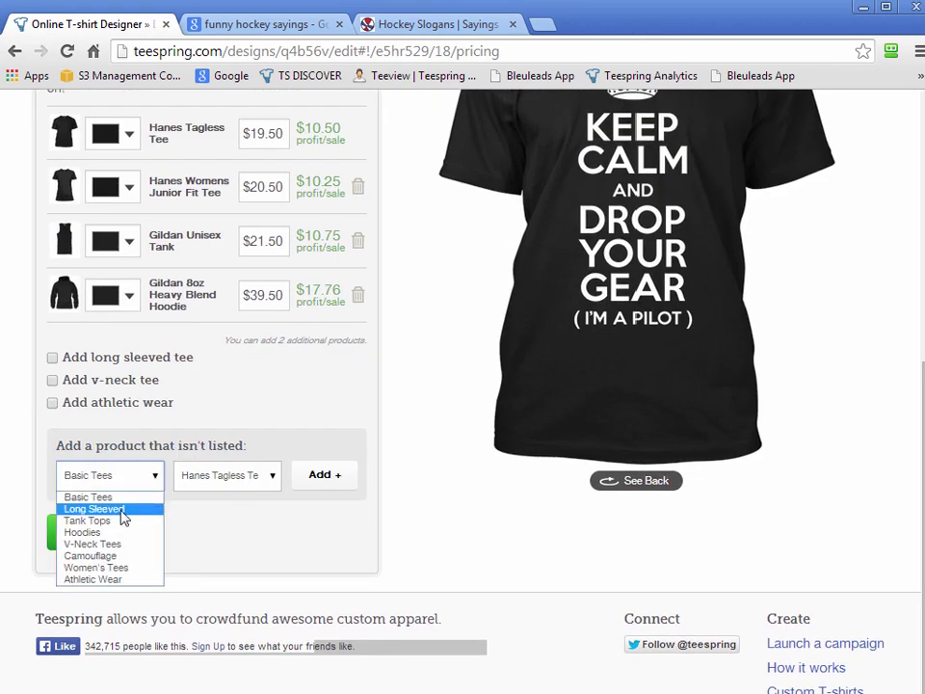
{"action": "left_click", "coordinate": [253, 487]}
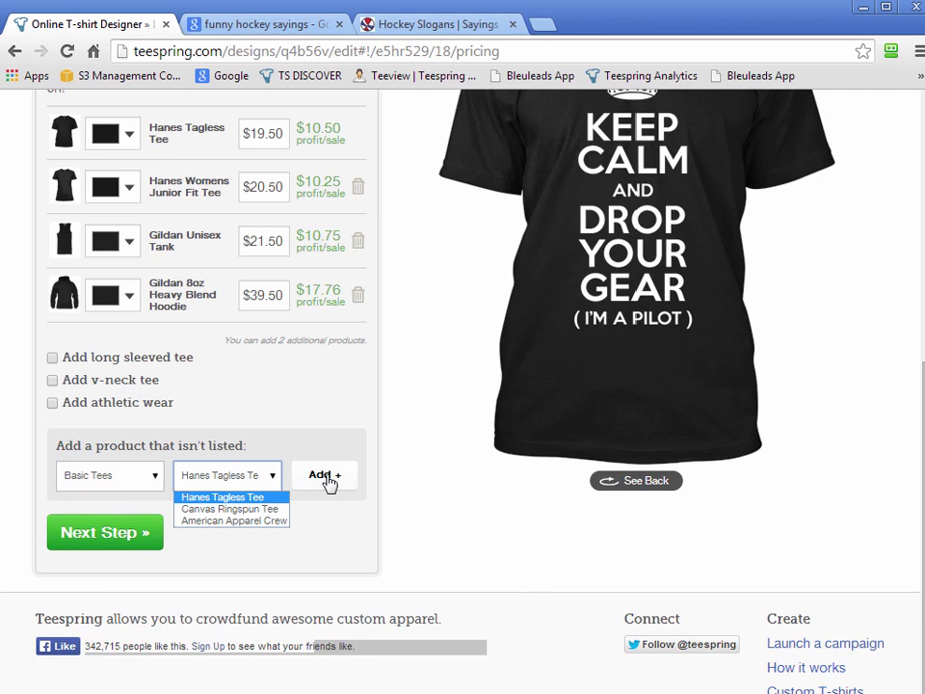
{"action": "left_click", "coordinate": [390, 496]}
{"action": "left_click", "coordinate": [145, 474]}
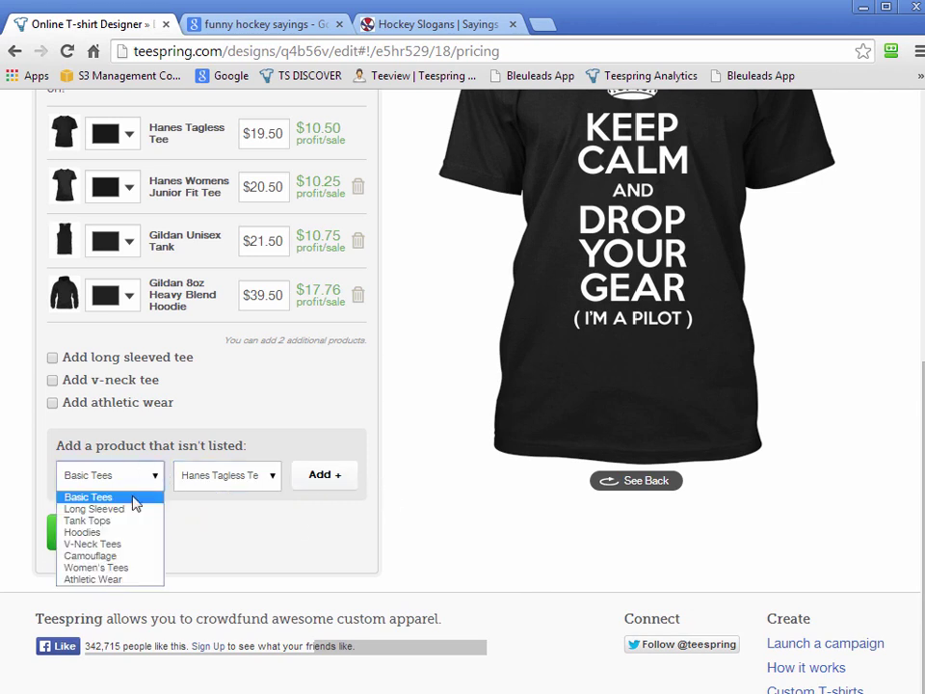
{"action": "left_click", "coordinate": [128, 556]}
{"action": "left_click", "coordinate": [145, 476]}
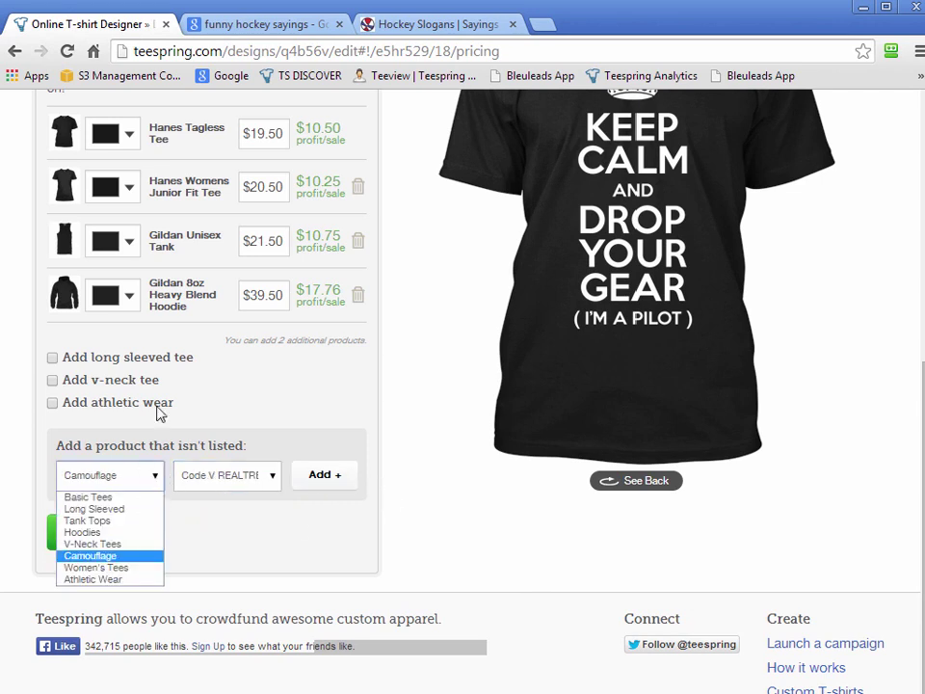
{"action": "left_click", "coordinate": [309, 576]}
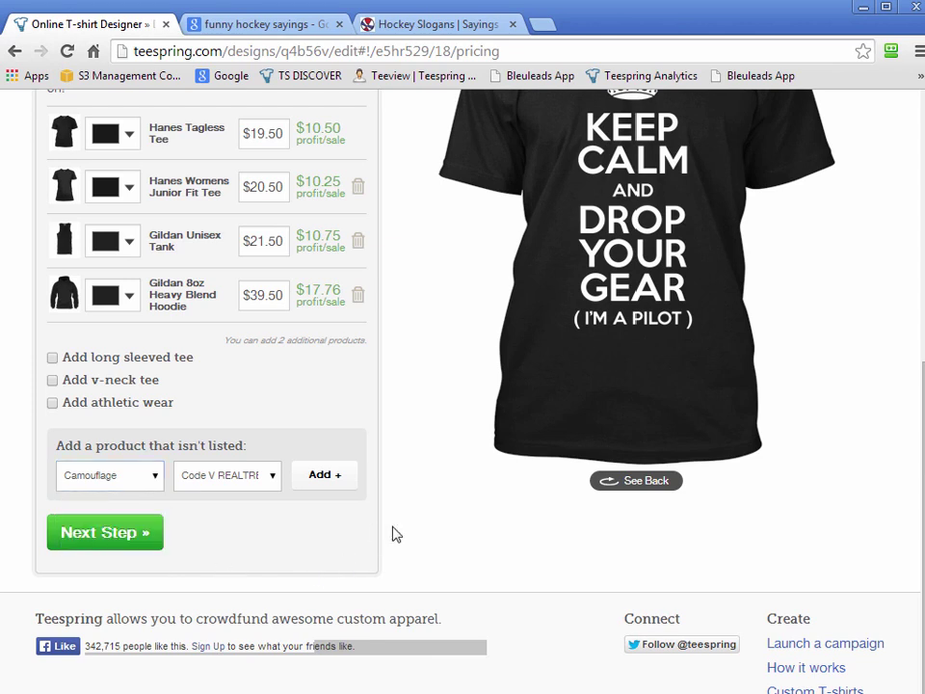
Step: Review the product prices and estimated profit, and continue to the campaign description stage
{"action": "scroll", "coordinate": [414, 545], "scroll_direction": "up", "scroll_amount": 1}
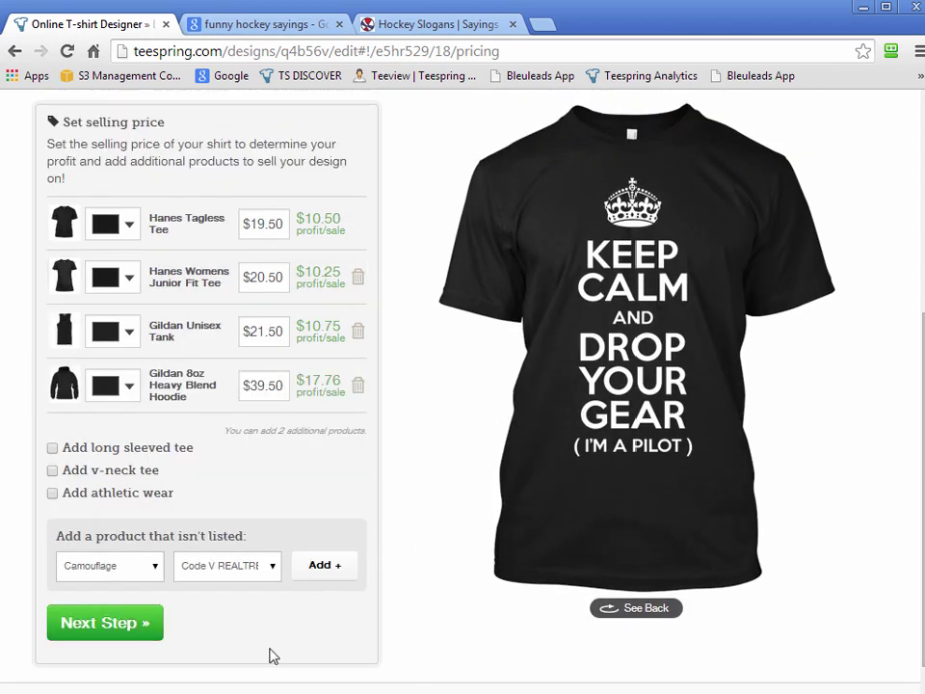
{"action": "scroll", "coordinate": [545, 629], "scroll_direction": "up", "scroll_amount": 1}
{"action": "scroll", "coordinate": [471, 588], "scroll_direction": "up", "scroll_amount": 2}
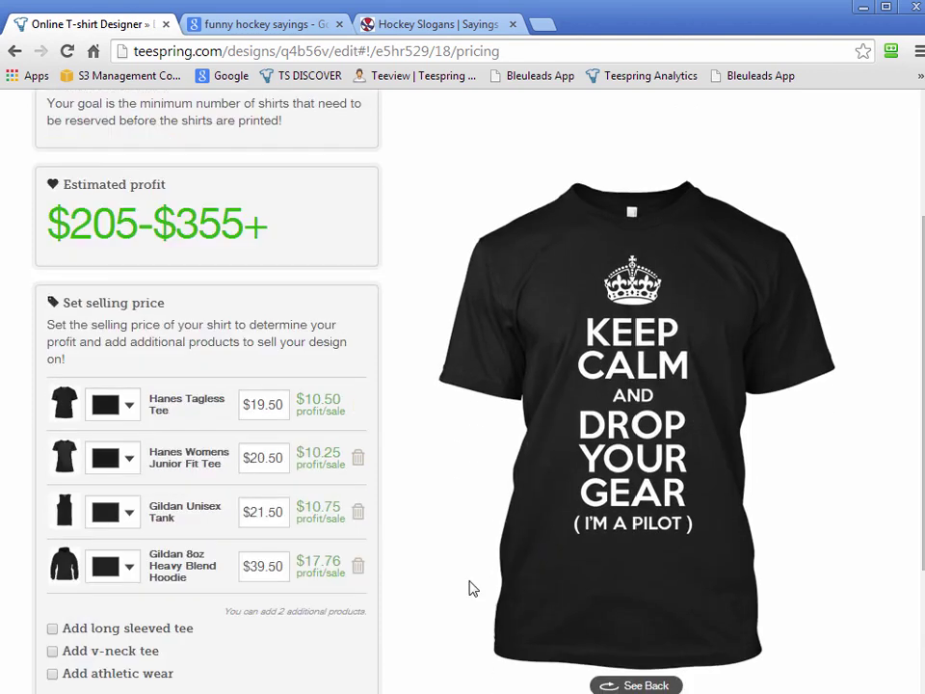
{"action": "scroll", "coordinate": [466, 573], "scroll_direction": "down", "scroll_amount": 2}
{"action": "scroll", "coordinate": [467, 572], "scroll_direction": "down", "scroll_amount": 2}
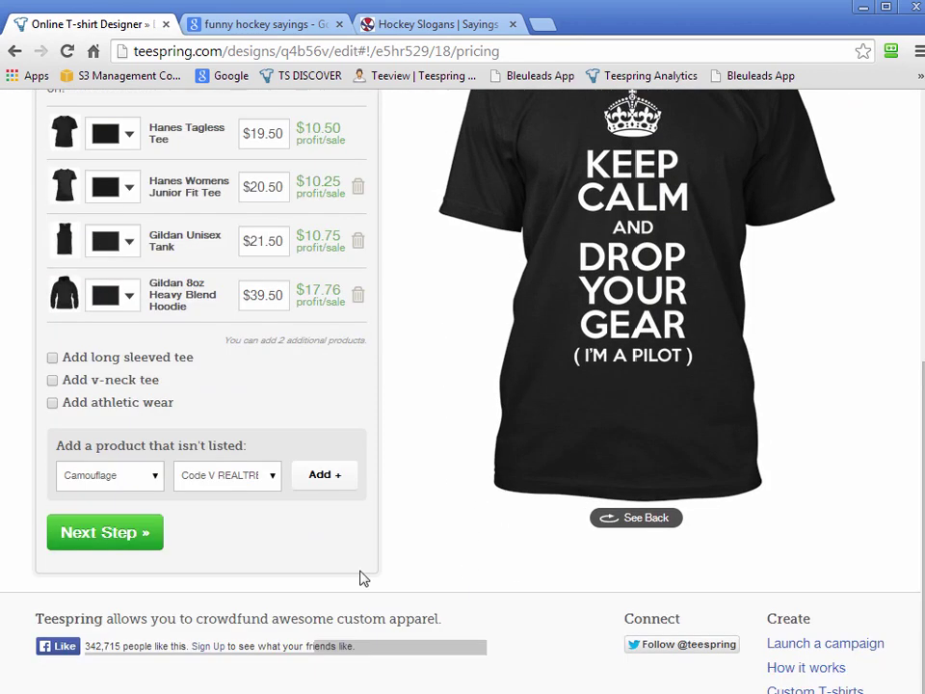
{"action": "left_click", "coordinate": [96, 545]}
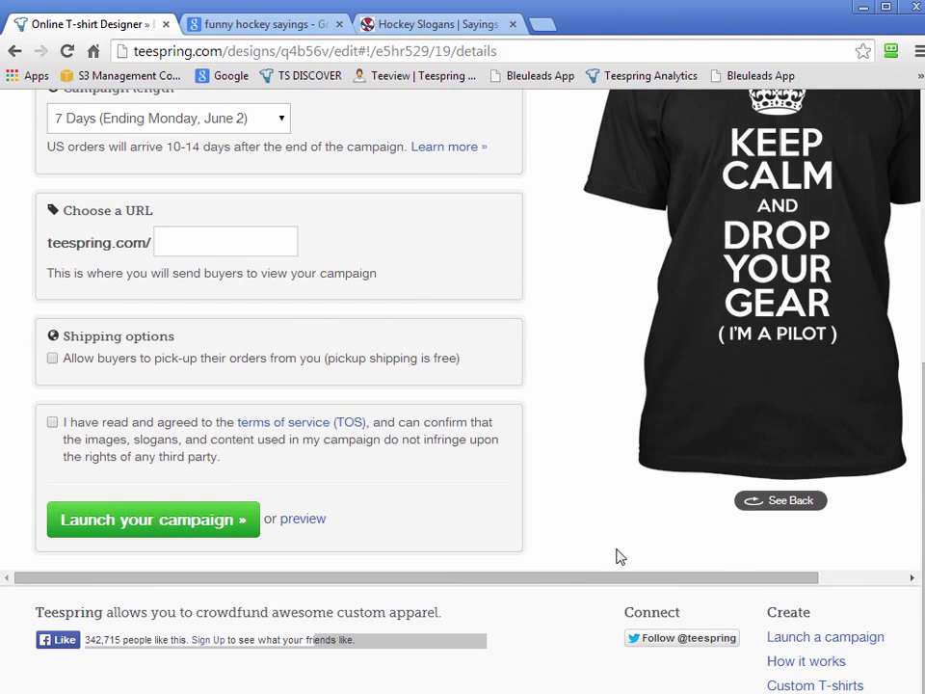
Step: Look over the campaign details form and choose 7 Days (Ending Monday, June 2) as the campaign length
{"action": "scroll", "coordinate": [558, 567], "scroll_direction": "up", "scroll_amount": 2}
{"action": "scroll", "coordinate": [559, 567], "scroll_direction": "up", "scroll_amount": 3}
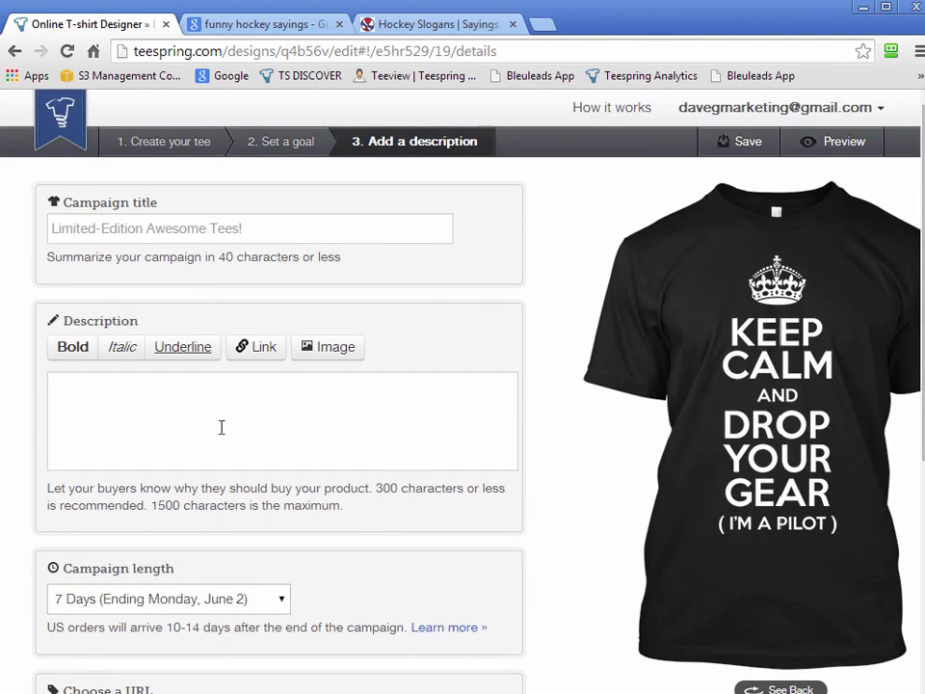
{"action": "scroll", "coordinate": [547, 560], "scroll_direction": "down", "scroll_amount": 2}
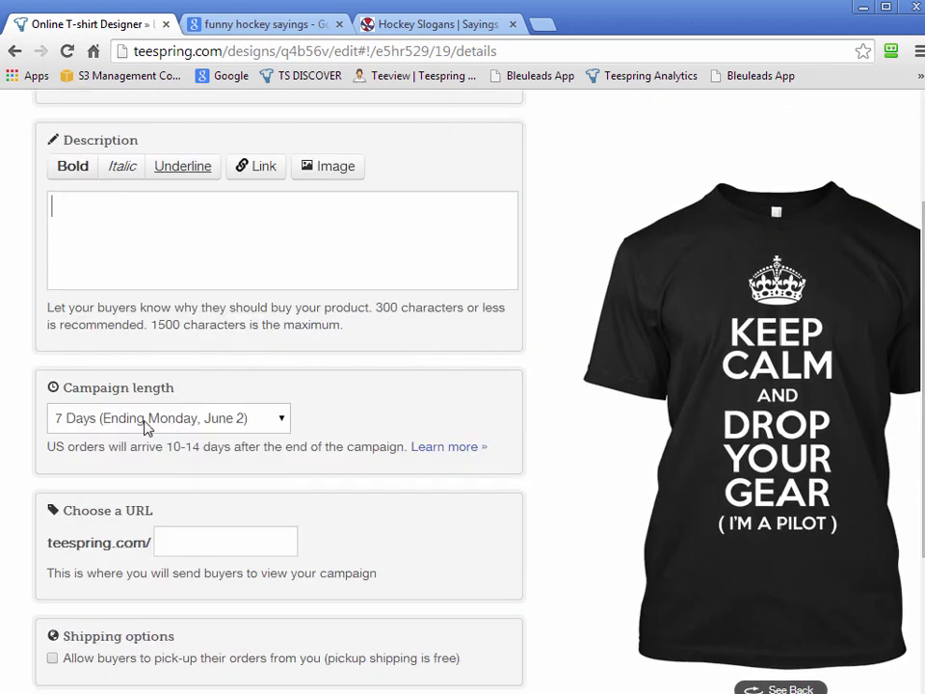
{"action": "left_click", "coordinate": [145, 424]}
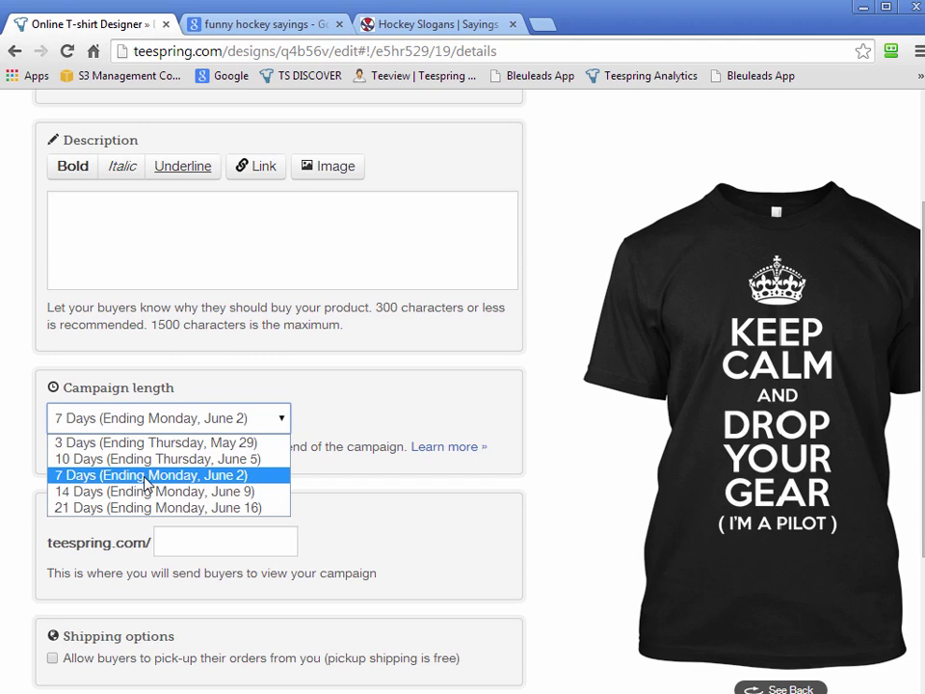
{"action": "left_click", "coordinate": [85, 477]}
{"action": "key", "text": "Tab"}
{"action": "key", "text": "Tab"}
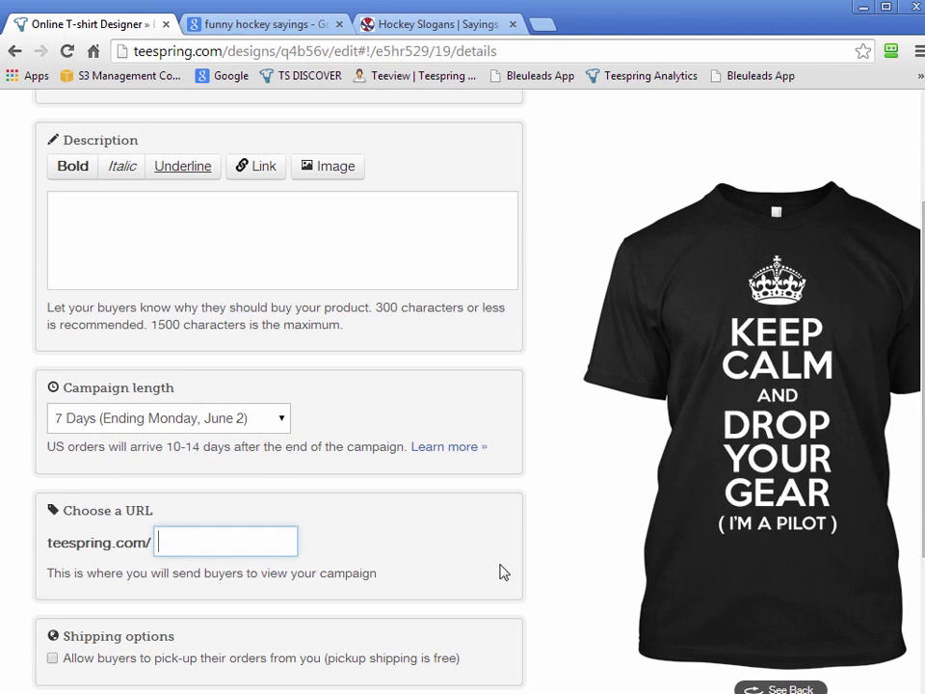
Step: Try campaign lengths of 10 Days (Ending Thursday, June 5) and 3 Days (Ending Thursday, May 29)
{"action": "left_click", "coordinate": [159, 421]}
{"action": "left_click", "coordinate": [154, 459]}
{"action": "left_click", "coordinate": [144, 418]}
{"action": "left_click", "coordinate": [151, 442]}
{"action": "left_click", "coordinate": [351, 490]}
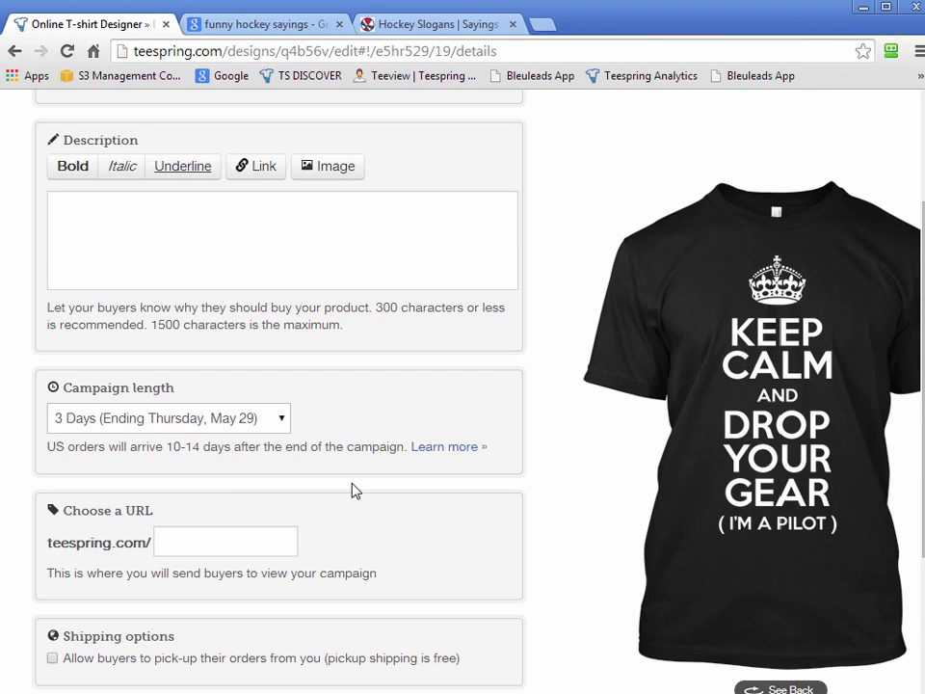
Step: Enter "*** 72 HOURS ONLY ***" as a sample campaign description and clear it again
{"action": "left_click", "coordinate": [318, 262]}
{"action": "type", "text": "*** 72 HOURS ONLY ***"}
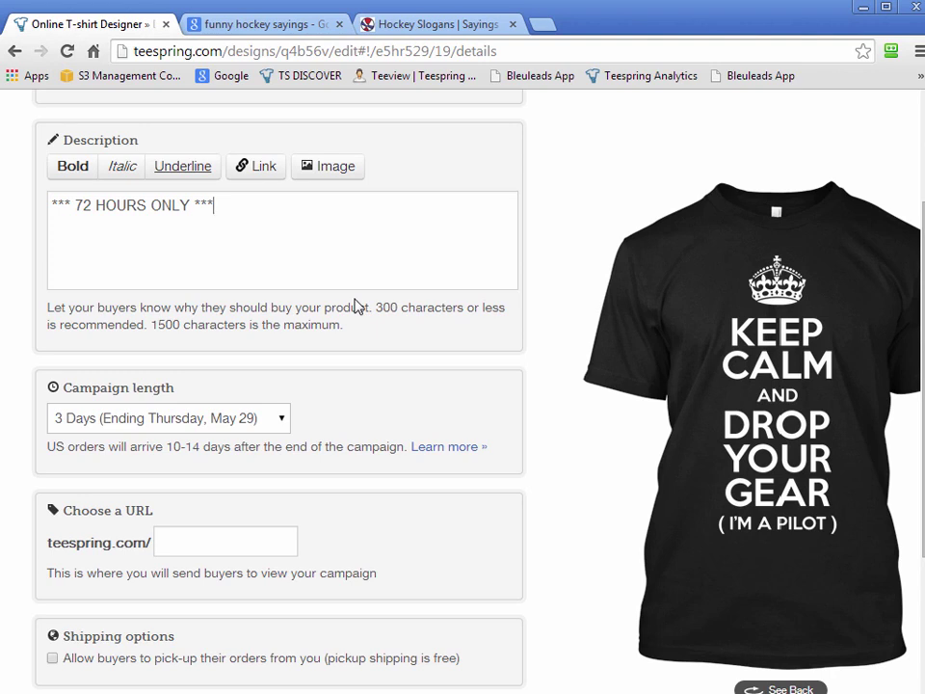
{"action": "key", "text": "ctrl+a"}
{"action": "key", "text": "BackSpace"}
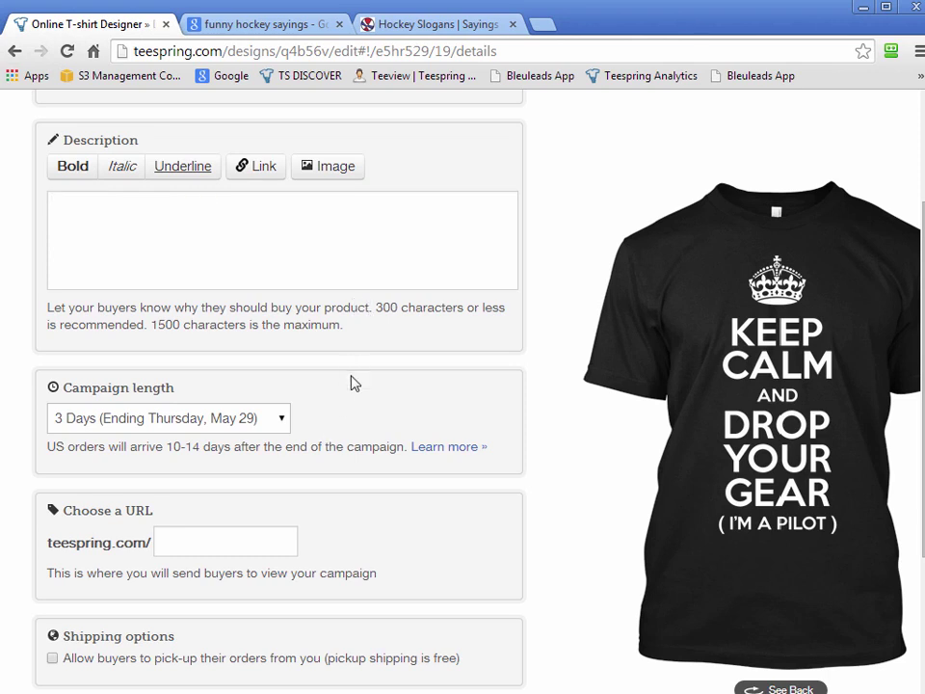
Step: Set the campaign length to 7 Days (Ending Monday, June 2)
{"action": "left_click", "coordinate": [281, 422]}
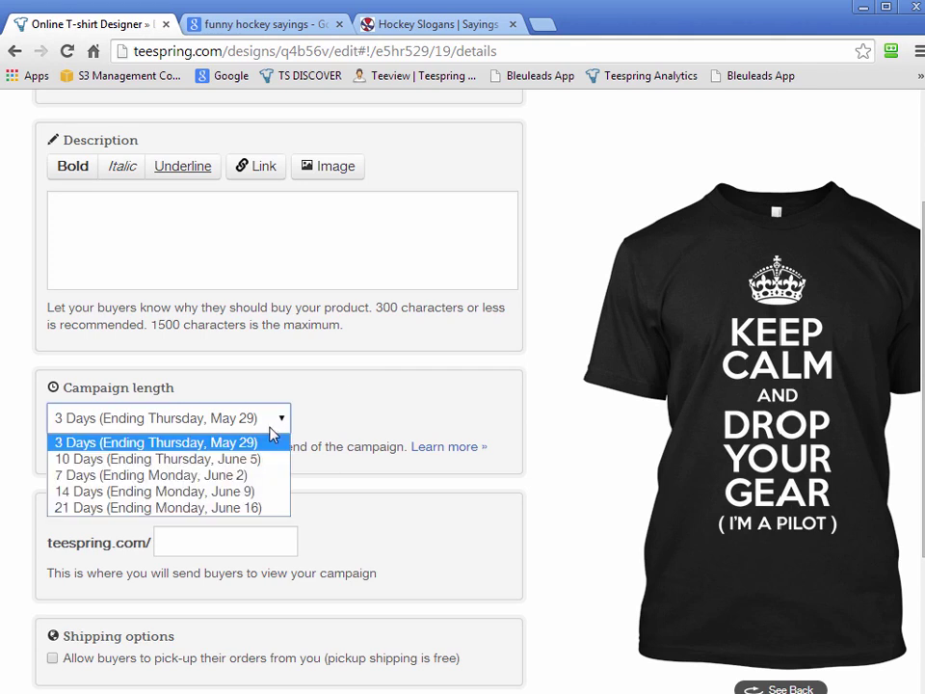
{"action": "left_click", "coordinate": [195, 475]}
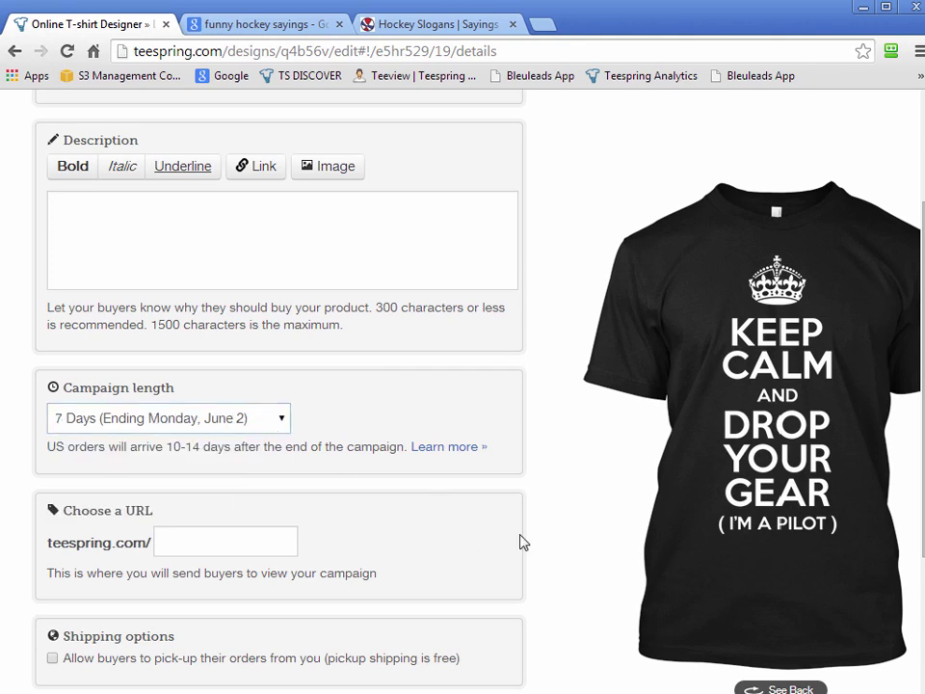
Step: Set the campaign URL ending to dropyourgear
{"action": "scroll", "coordinate": [521, 543], "scroll_direction": "down", "scroll_amount": 2}
{"action": "left_click", "coordinate": [228, 356]}
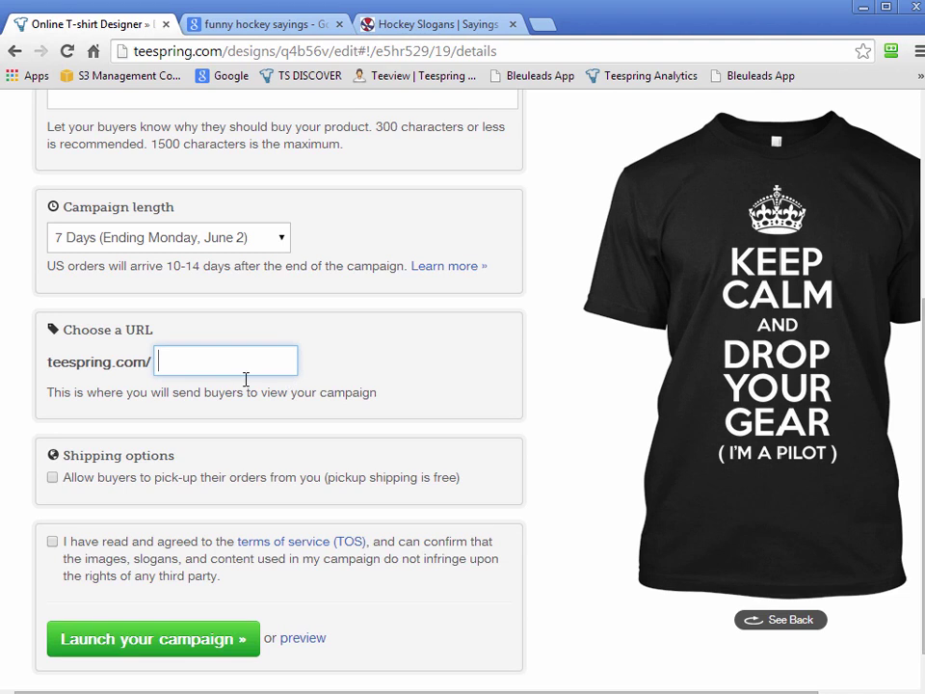
{"action": "scroll", "coordinate": [523, 506], "scroll_direction": "up", "scroll_amount": 1}
{"action": "scroll", "coordinate": [523, 506], "scroll_direction": "down", "scroll_amount": 1}
{"action": "type", "text": "dropyourgear"}
{"action": "key", "text": "Return"}
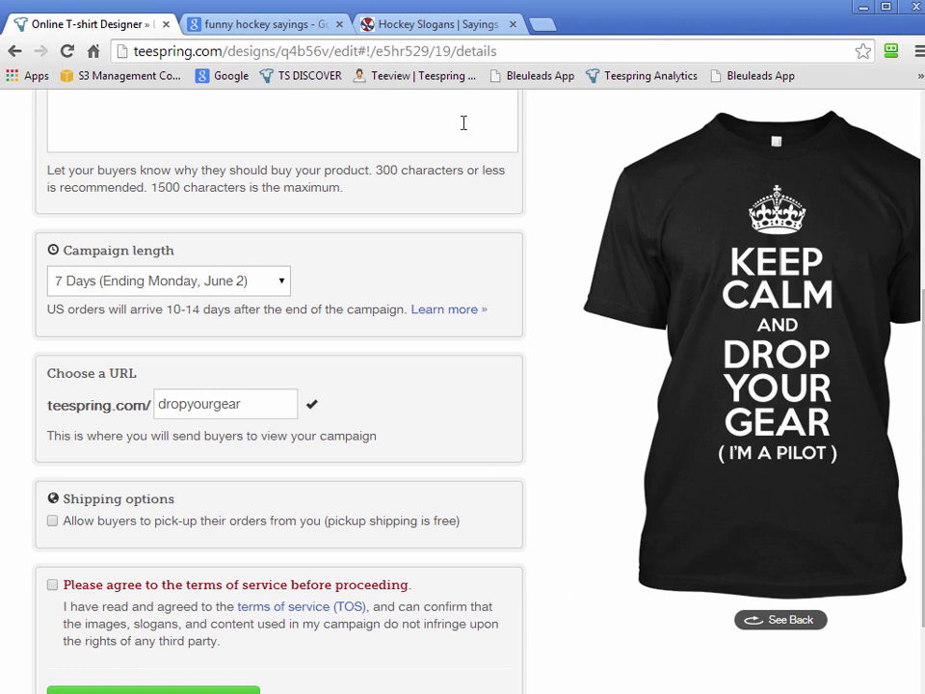
{"action": "double_click", "coordinate": [169, 404]}
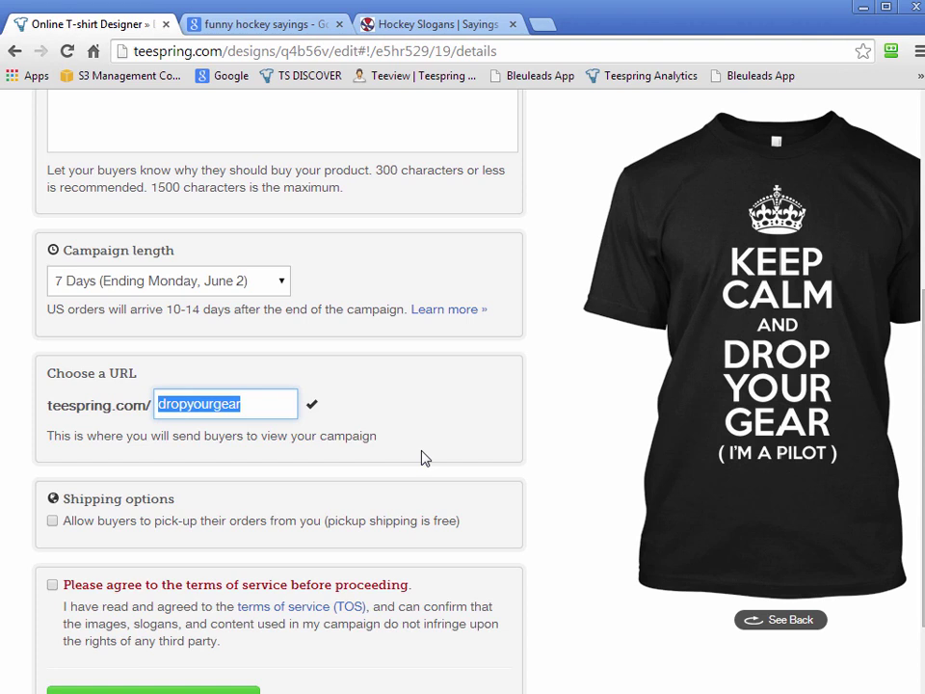
{"action": "left_click", "coordinate": [500, 425]}
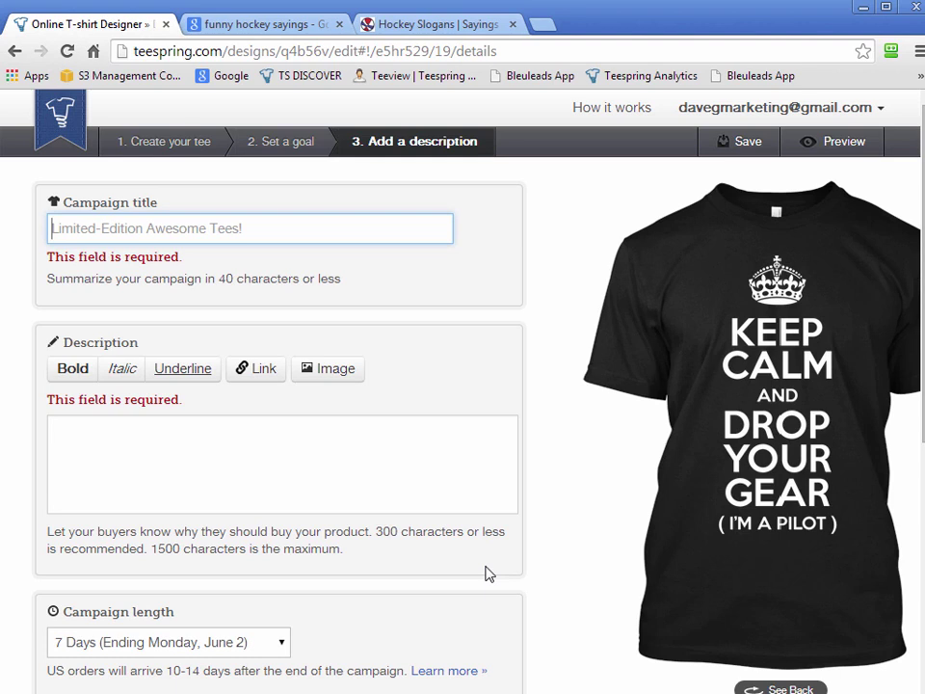
Step: Enter "Keep Calm and Drop Your Gear!" as the campaign title
{"action": "type", "text": "eep Ca"}
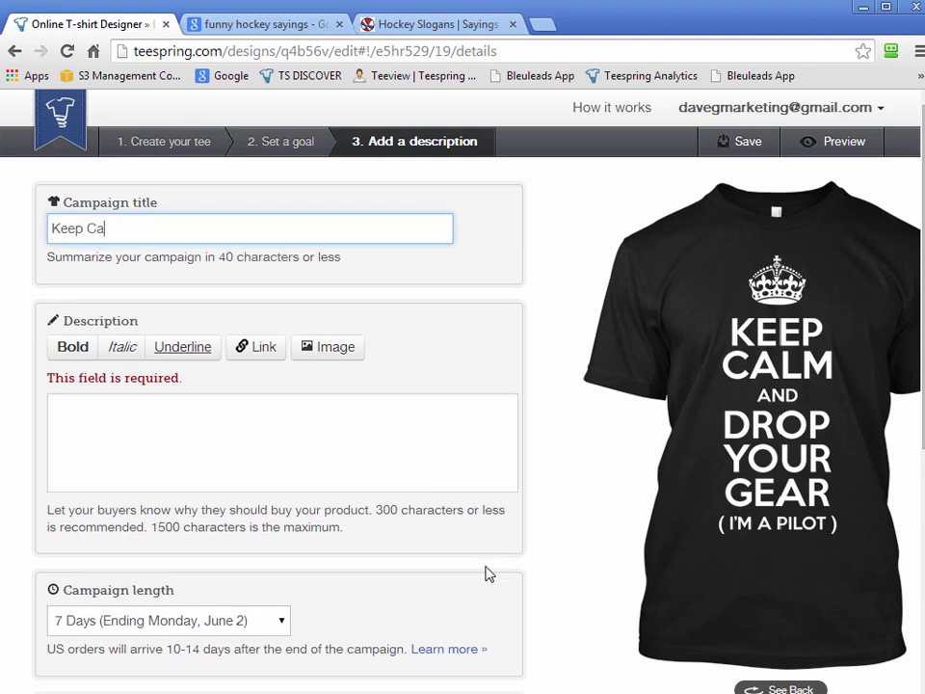
{"action": "type", "text": "lm and Drop Your Gear!"}
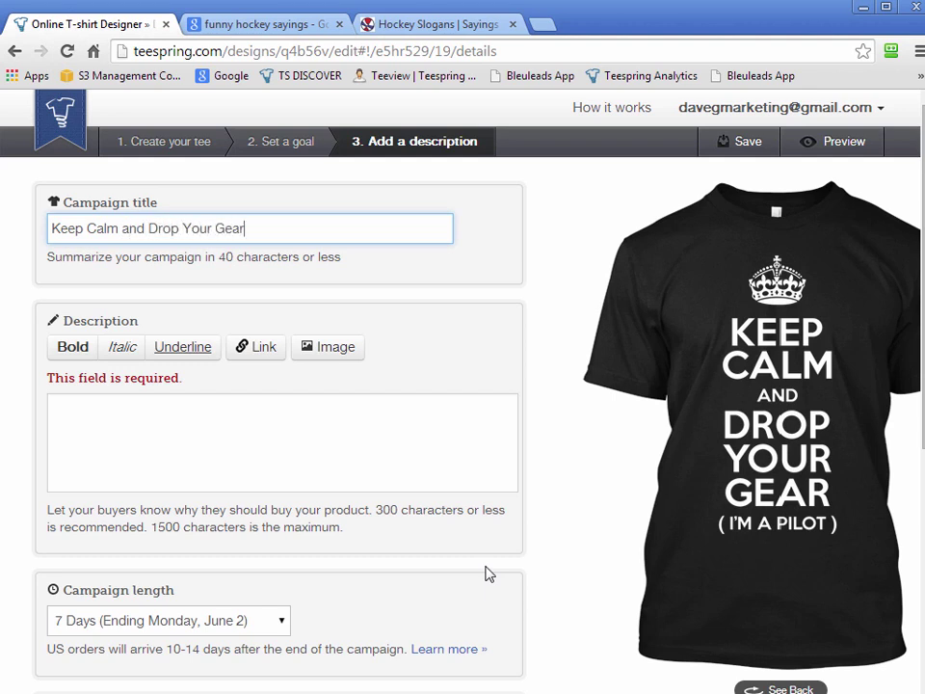
{"action": "left_click", "coordinate": [281, 440]}
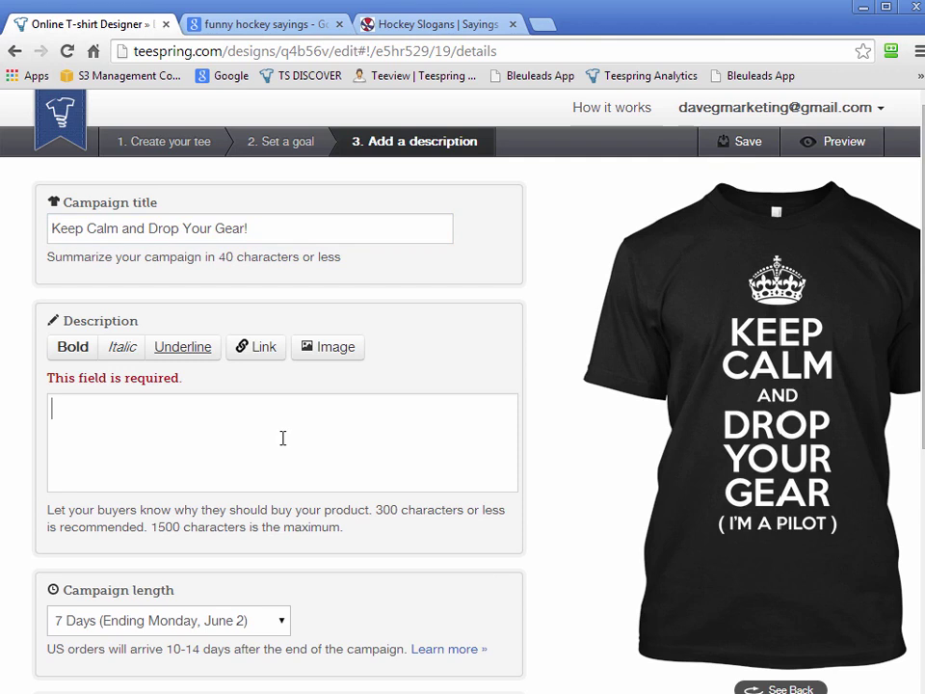
{"action": "left_click", "coordinate": [154, 443]}
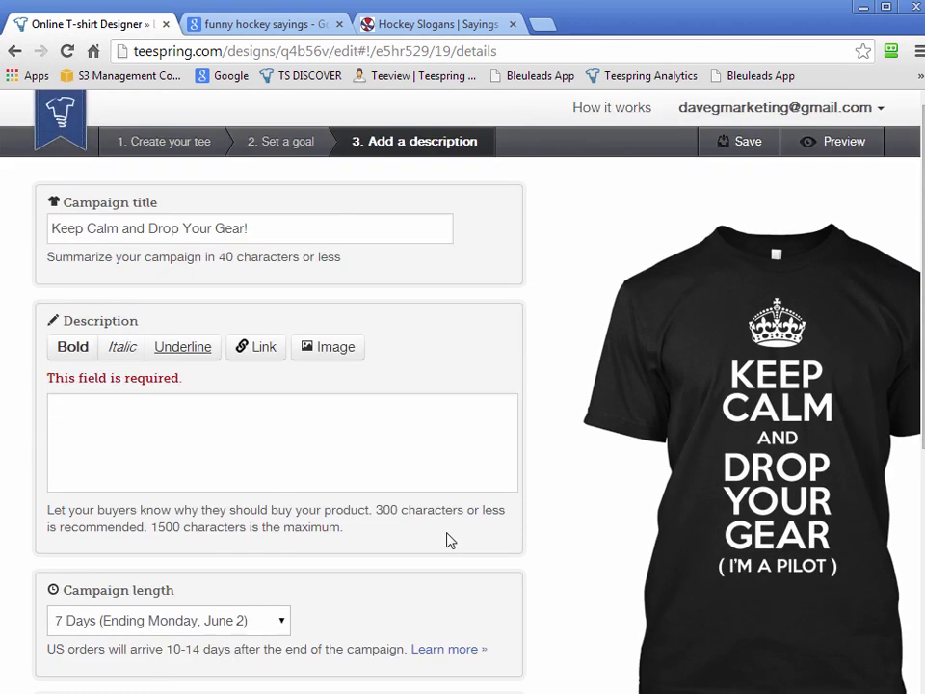
{"action": "scroll", "coordinate": [438, 511], "scroll_direction": "down", "scroll_amount": 1}
{"action": "scroll", "coordinate": [376, 472], "scroll_direction": "up", "scroll_amount": 1}
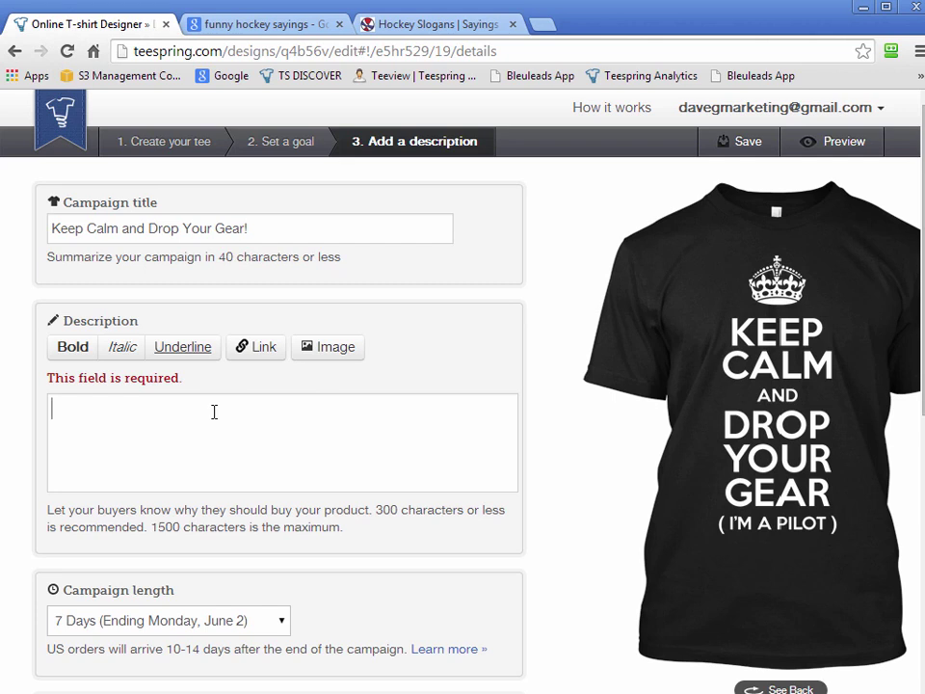
Step: Switch to Tee Inspector, open its Data Bank and arrange the window so all saved entries and their text are readable
{"action": "key", "text": "alt+Tab"}
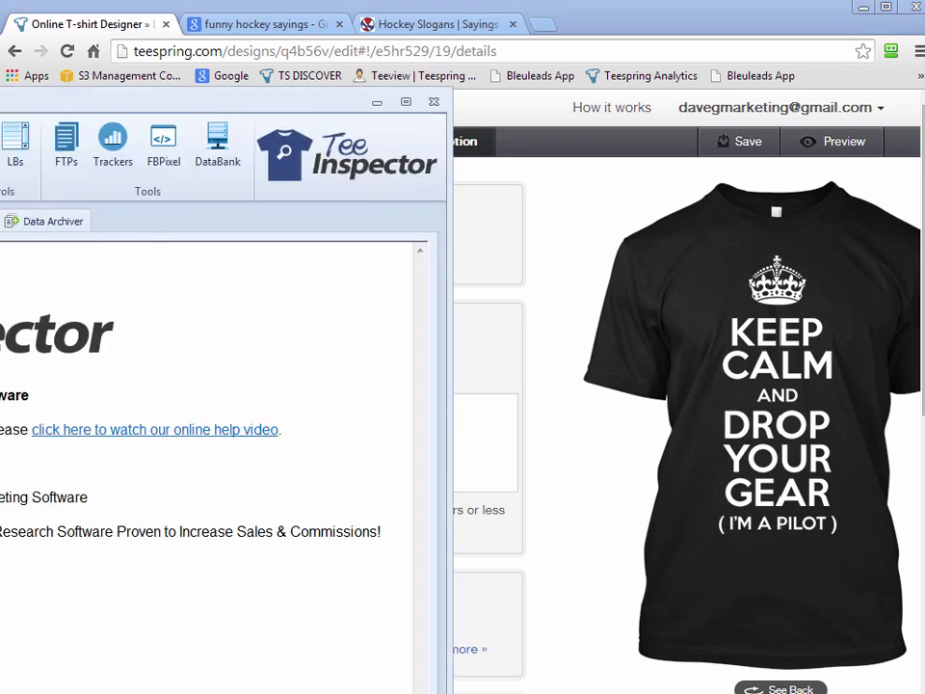
{"action": "left_click_drag", "start_coordinate": [300, 107], "coordinate": [419, 76]}
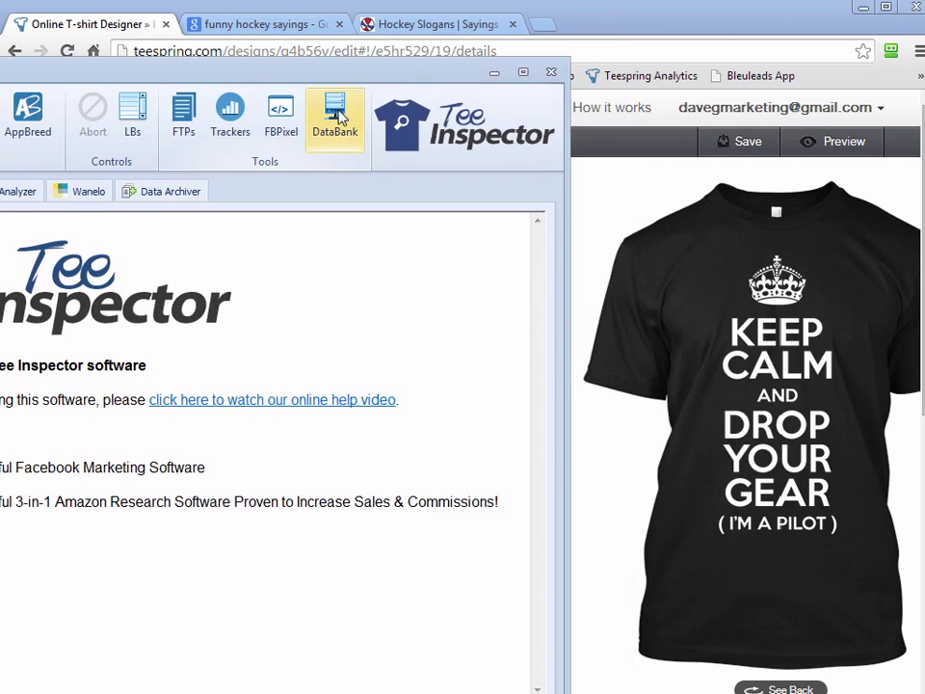
{"action": "left_click_drag", "start_coordinate": [433, 76], "coordinate": [336, 54]}
{"action": "left_click", "coordinate": [237, 96]}
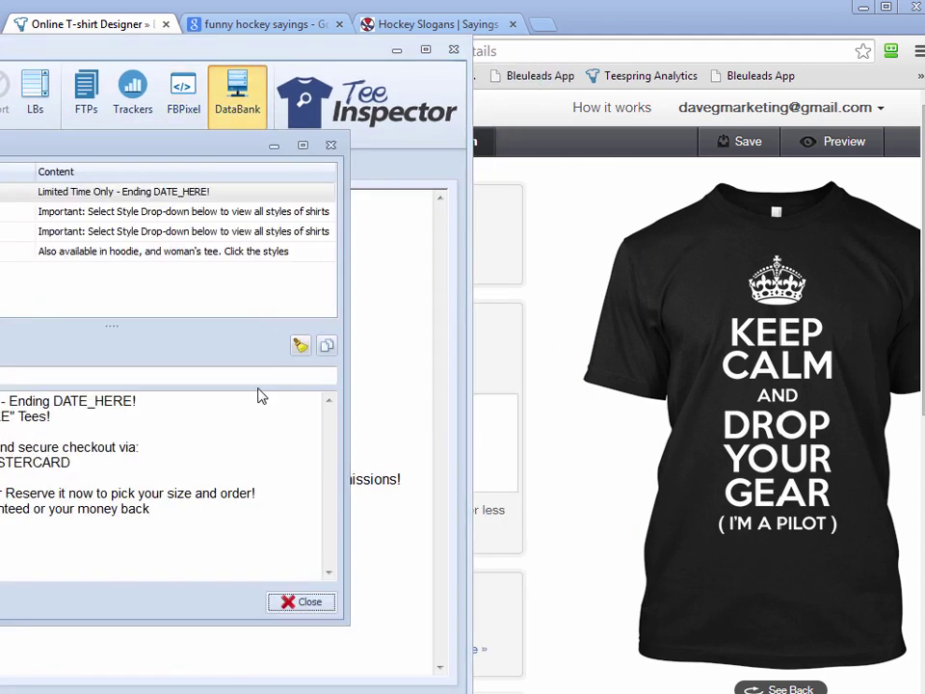
{"action": "left_click_drag", "start_coordinate": [193, 151], "coordinate": [183, 55]}
{"action": "left_click_drag", "start_coordinate": [188, 533], "coordinate": [187, 683]}
{"action": "left_click_drag", "start_coordinate": [149, 56], "coordinate": [279, 58]}
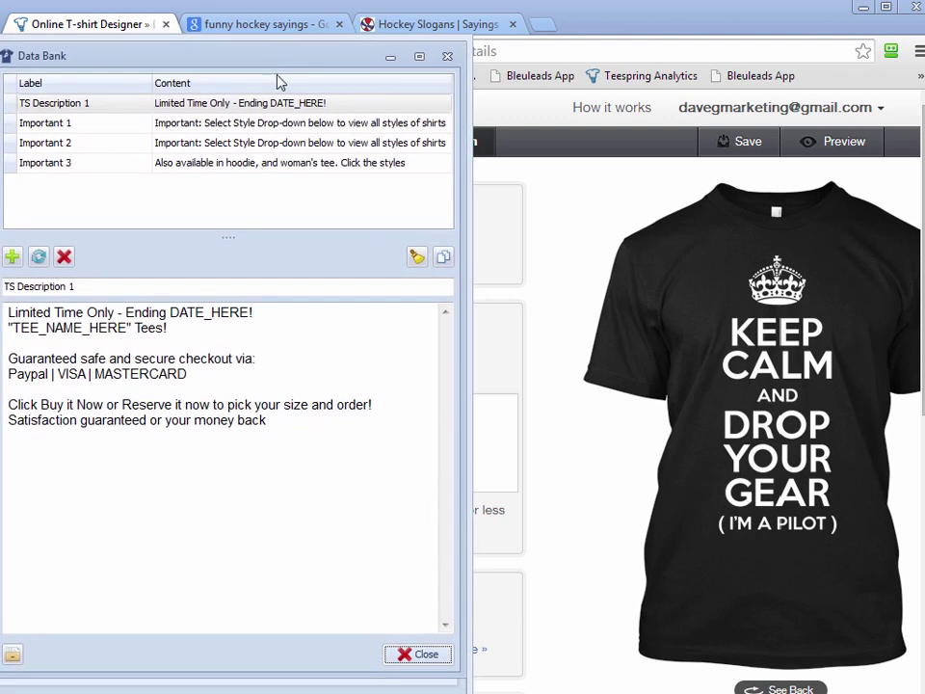
{"action": "left_click_drag", "start_coordinate": [291, 60], "coordinate": [301, 61]}
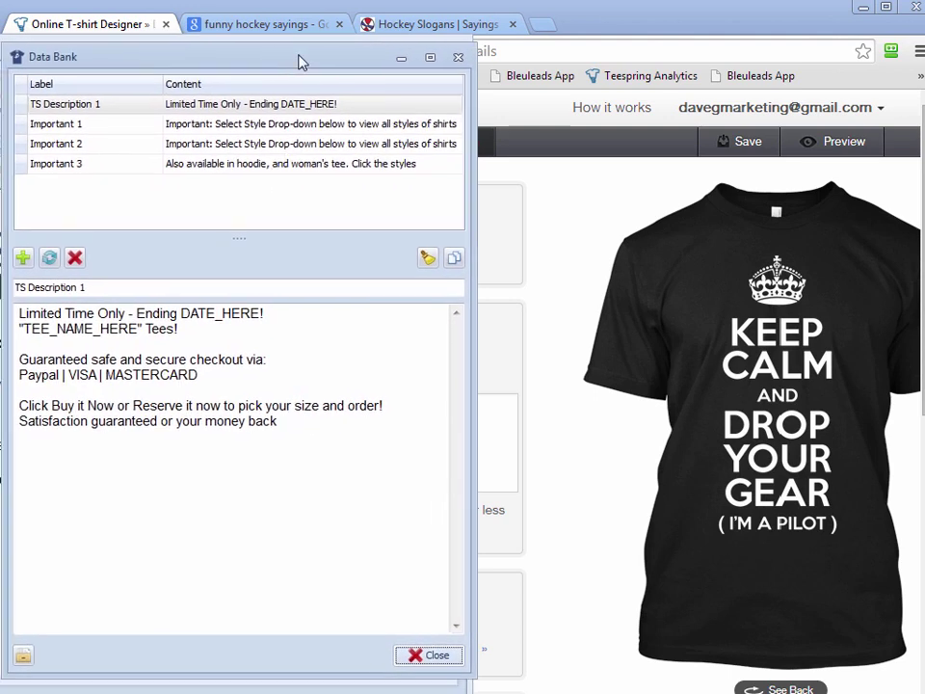
Step: Look through the saved Data Bank texts TS Description 1, Important 1, Important 2 and Important 3
{"action": "left_click", "coordinate": [276, 124]}
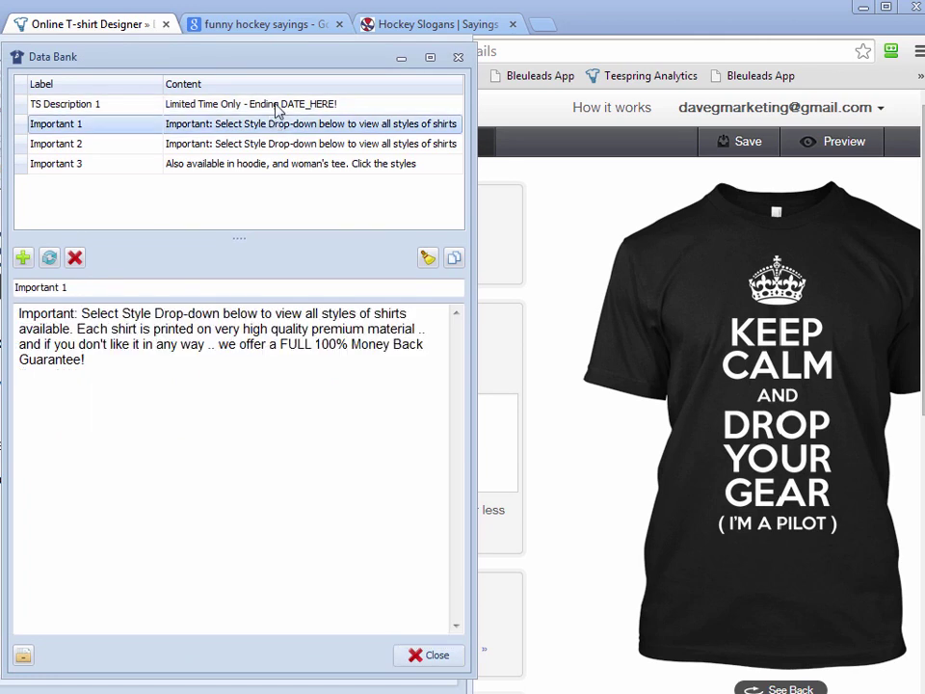
{"action": "left_click", "coordinate": [276, 106]}
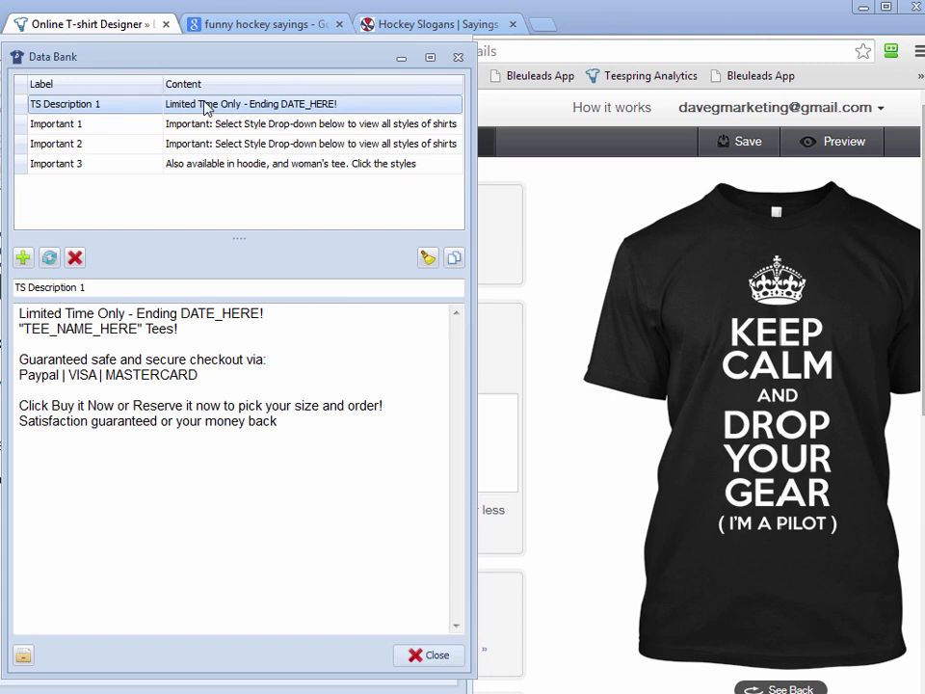
{"action": "left_click", "coordinate": [225, 125]}
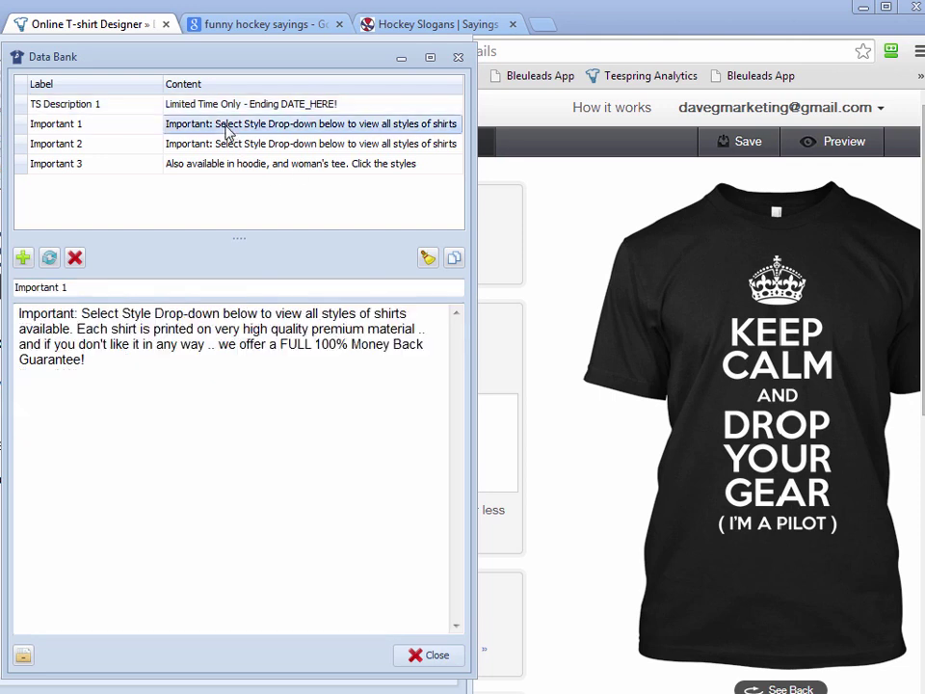
{"action": "left_click", "coordinate": [228, 144]}
{"action": "left_click", "coordinate": [231, 164]}
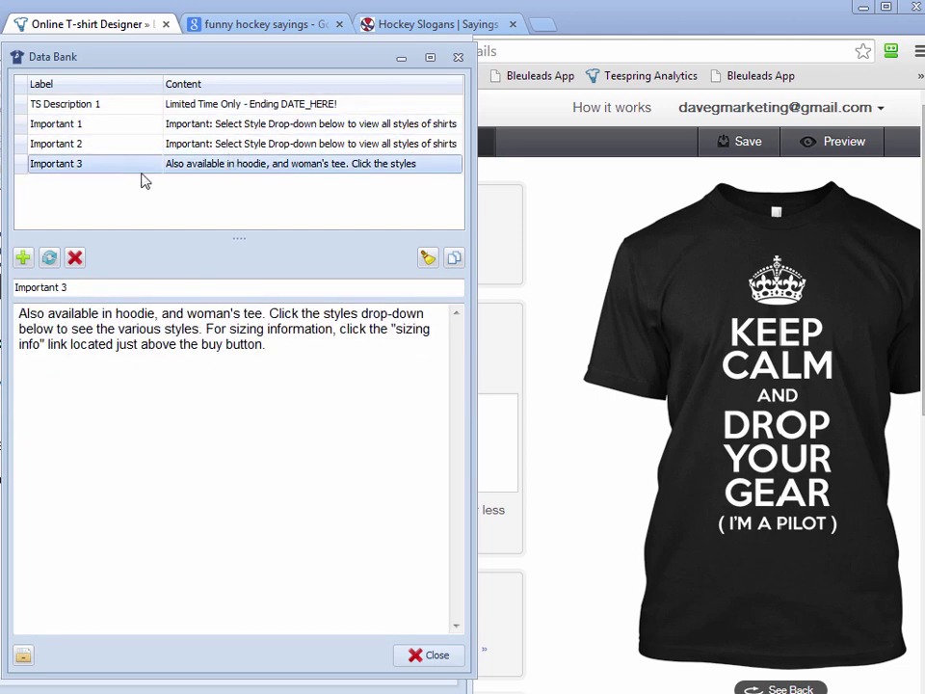
{"action": "left_click", "coordinate": [203, 104]}
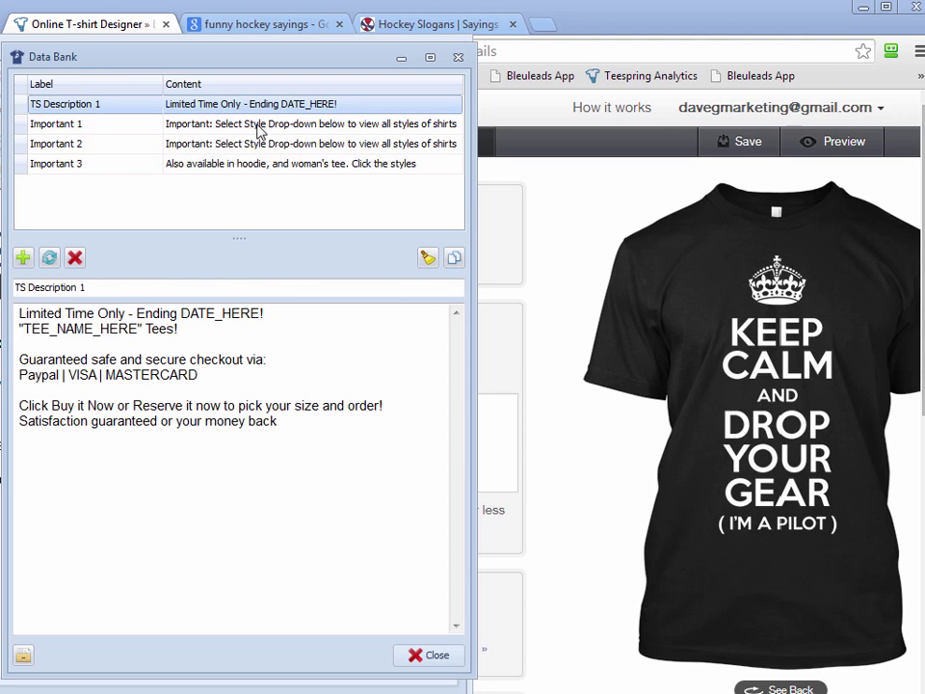
{"action": "left_click", "coordinate": [209, 127]}
{"action": "left_click", "coordinate": [210, 144]}
{"action": "left_click", "coordinate": [213, 164]}
{"action": "left_click", "coordinate": [213, 123]}
{"action": "left_click", "coordinate": [216, 104]}
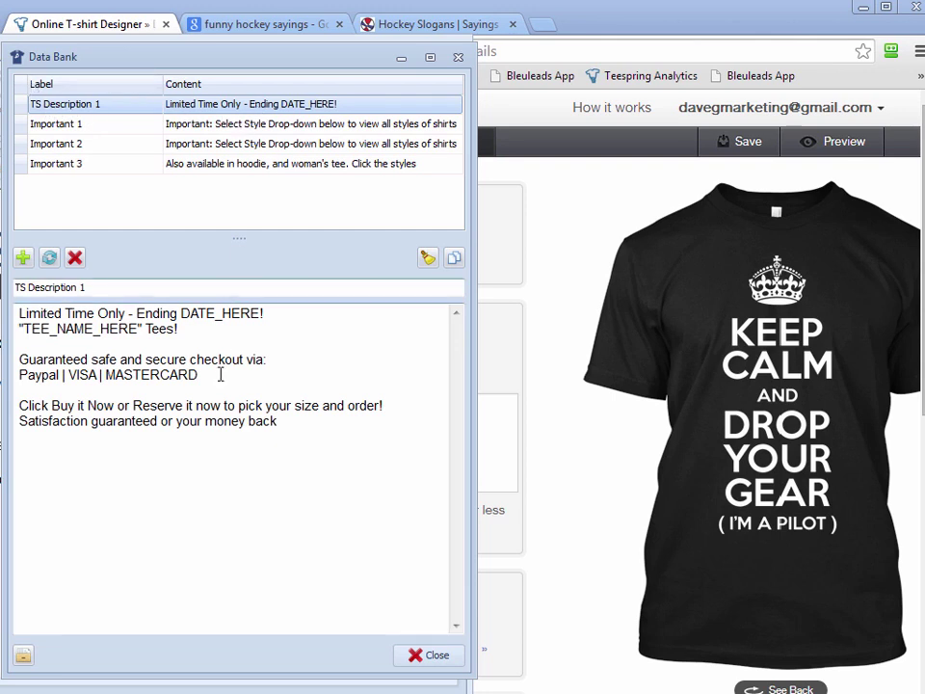
Step: Copy the full TS Description 1 text from the Data Bank into the campaign description in the browser
{"action": "left_click", "coordinate": [83, 287]}
{"action": "triple_click", "coordinate": [83, 288]}
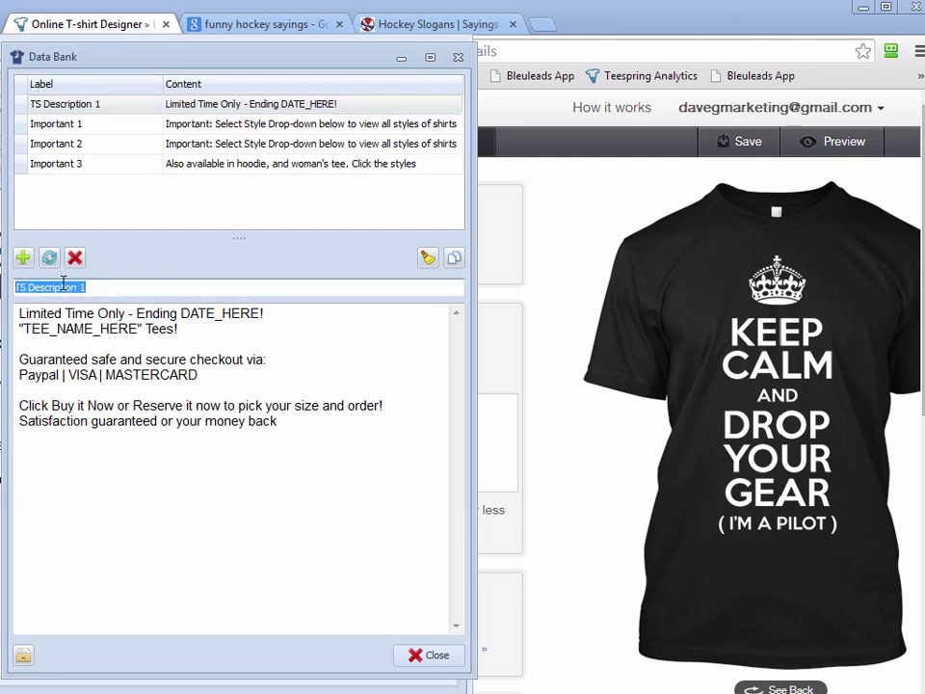
{"action": "left_click", "coordinate": [244, 359]}
{"action": "key", "text": "ctrl+a"}
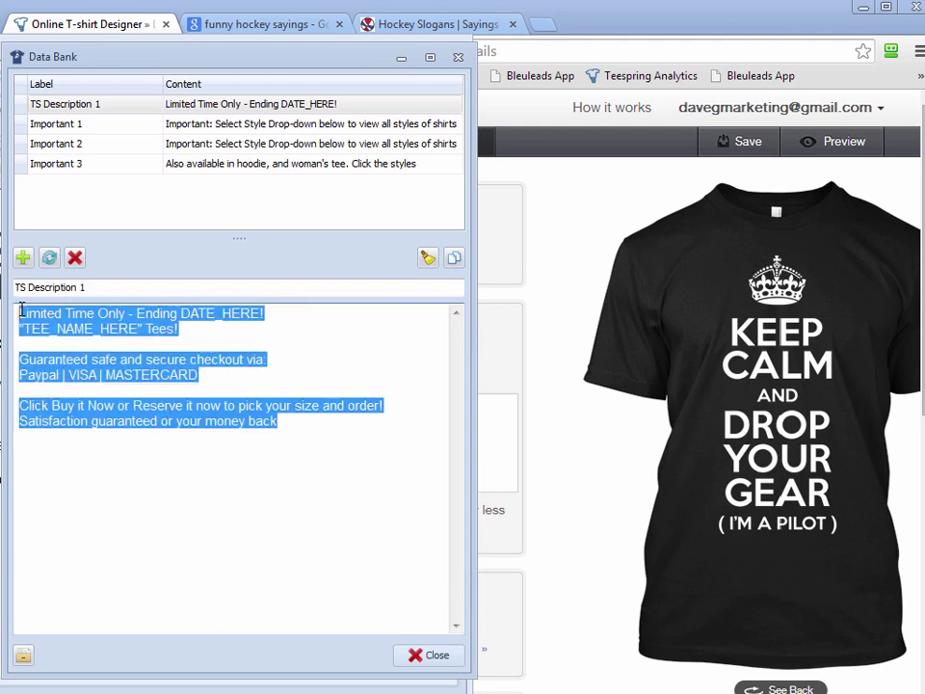
{"action": "left_click", "coordinate": [251, 384]}
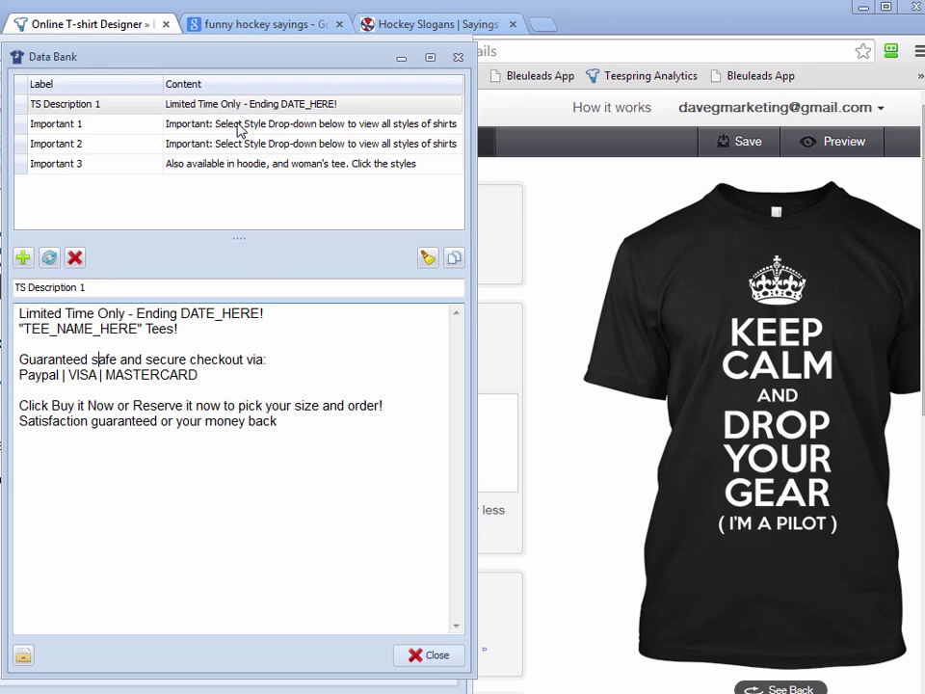
{"action": "key", "text": "ctrl+a"}
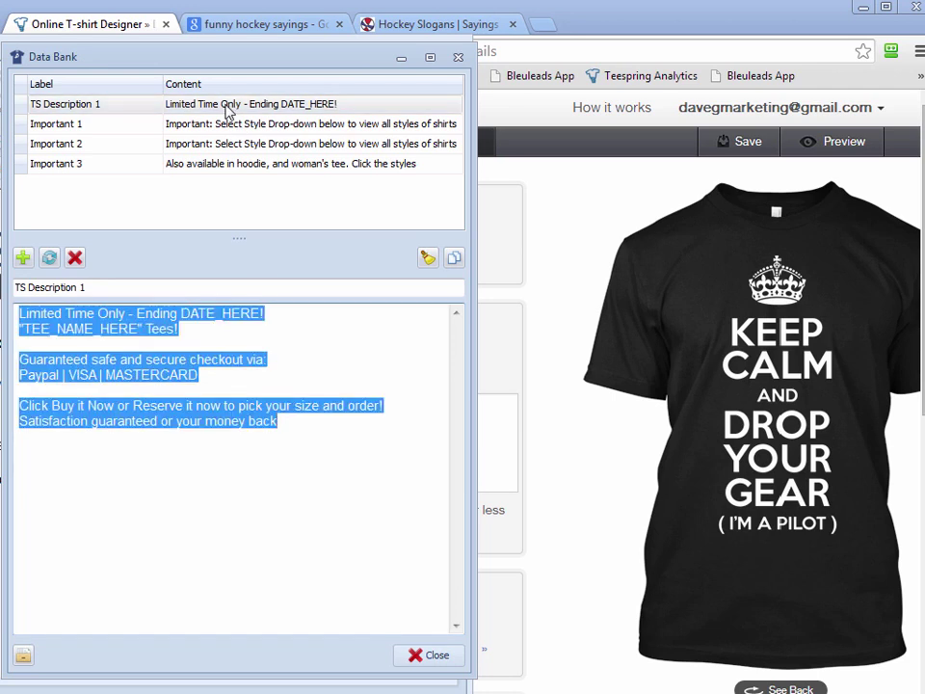
{"action": "left_click", "coordinate": [495, 400]}
{"action": "right_click", "coordinate": [206, 409]}
{"action": "left_click", "coordinate": [285, 515]}
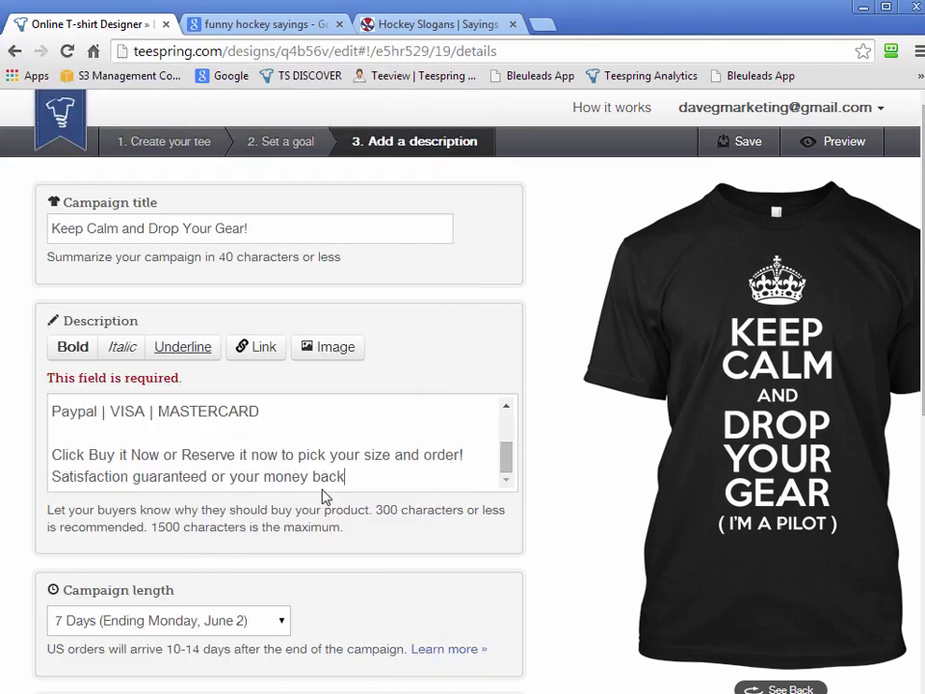
Step: In the description, replace DATE_HERE with "June 2nd" and TEE_NAME_HERE with "Keep Calm and Drop Your Gear"
{"action": "left_click_drag", "start_coordinate": [506, 470], "coordinate": [504, 413]}
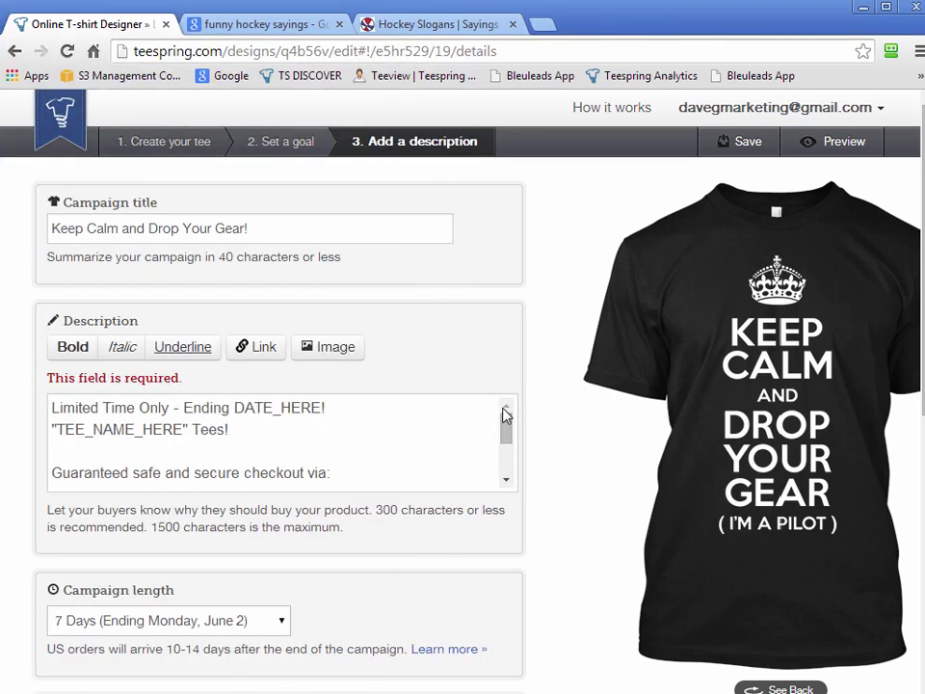
{"action": "left_click_drag", "start_coordinate": [323, 409], "coordinate": [234, 409]}
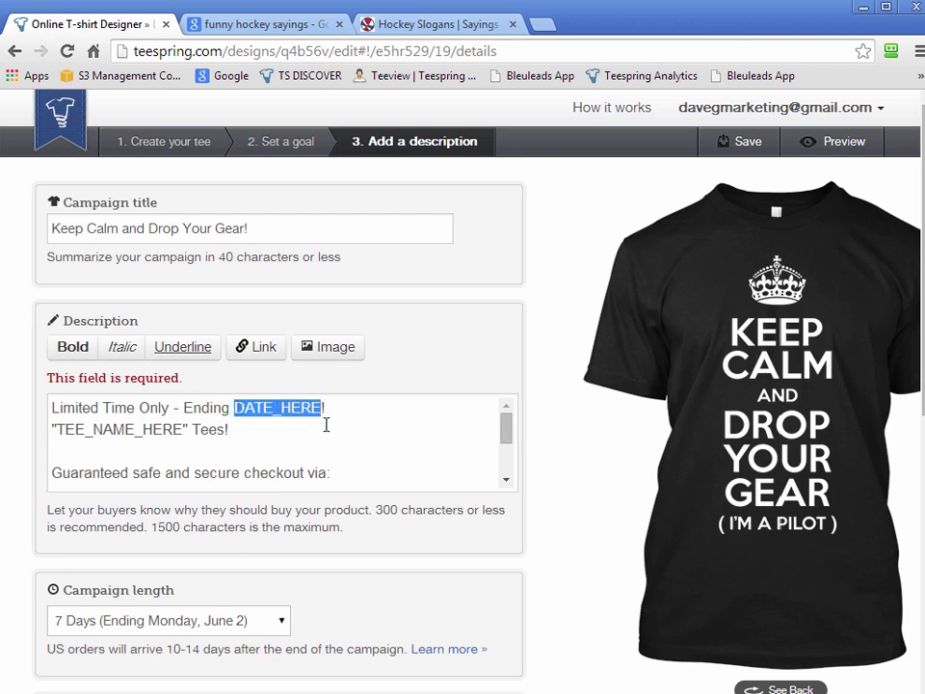
{"action": "type", "text": "June "}
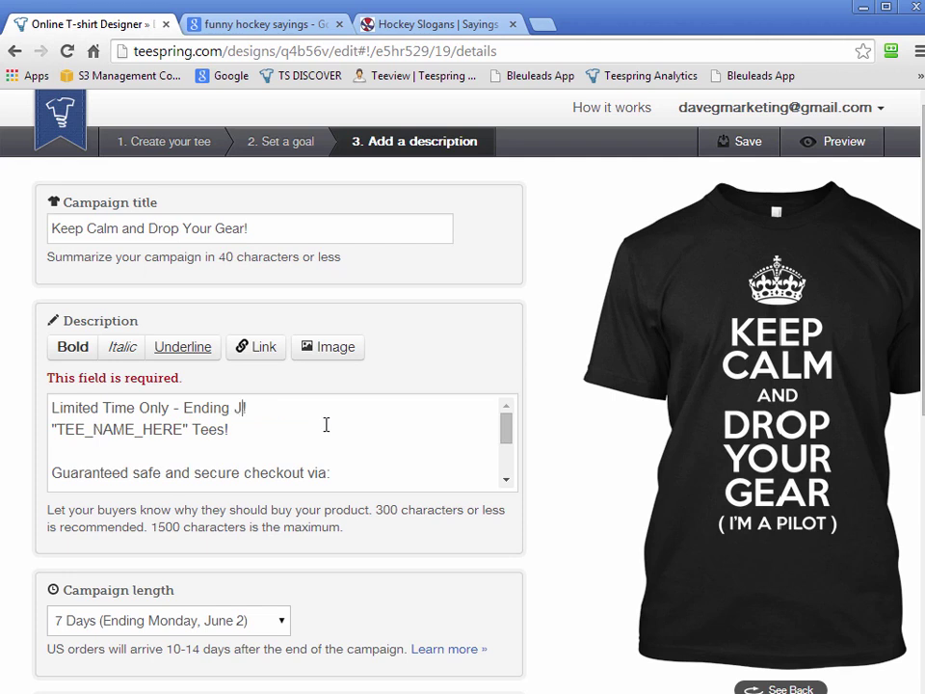
{"action": "type", "text": "2nd!"}
{"action": "left_click_drag", "start_coordinate": [184, 429], "coordinate": [56, 429]}
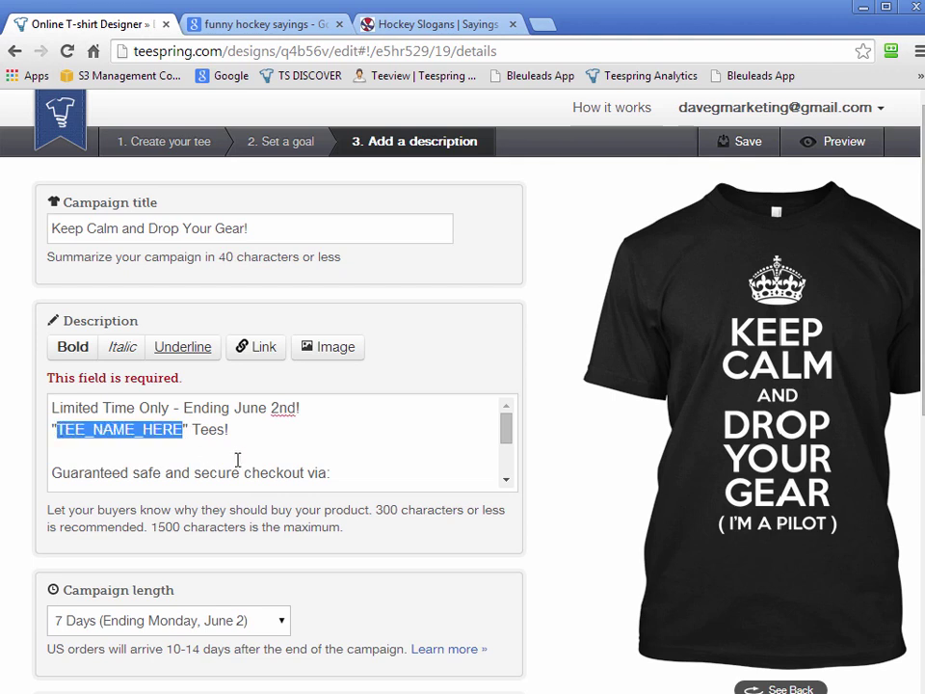
{"action": "type", "text": "Keep Calm"}
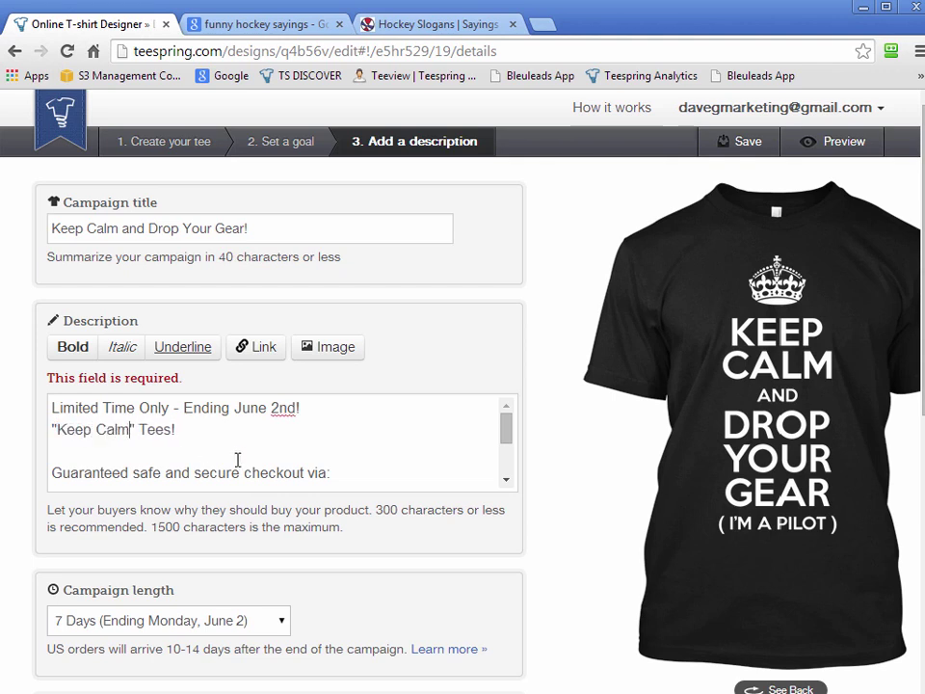
{"action": "type", "text": " and Drop Y"}
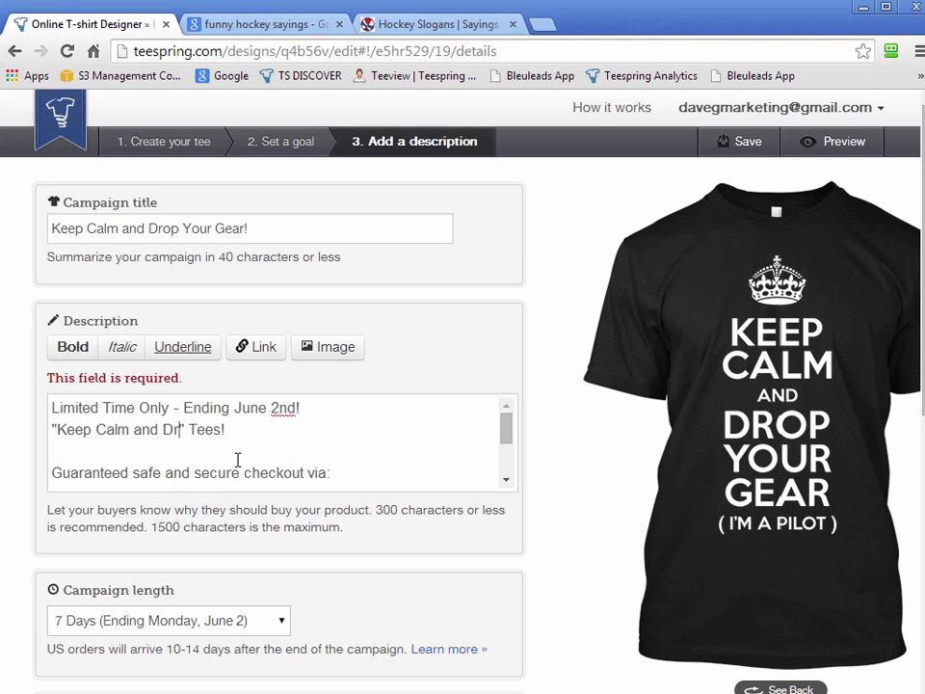
{"action": "type", "text": "our Gear"}
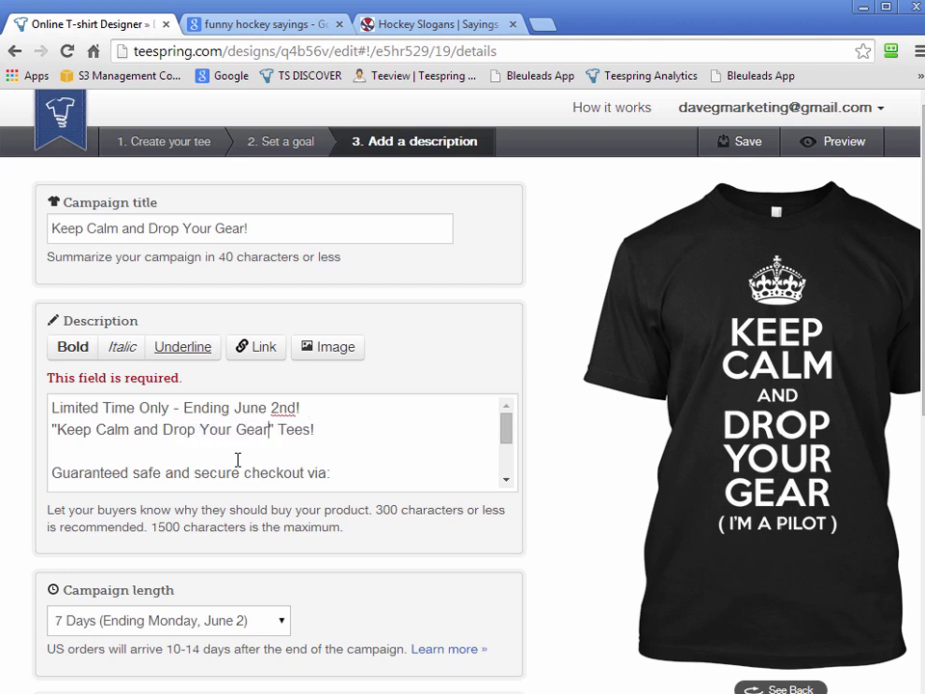
Step: Make the "Keep Calm and Drop Your Gear" Tees! line of the description bold
{"action": "key", "text": "Home"}
{"action": "key", "text": "shift+End"}
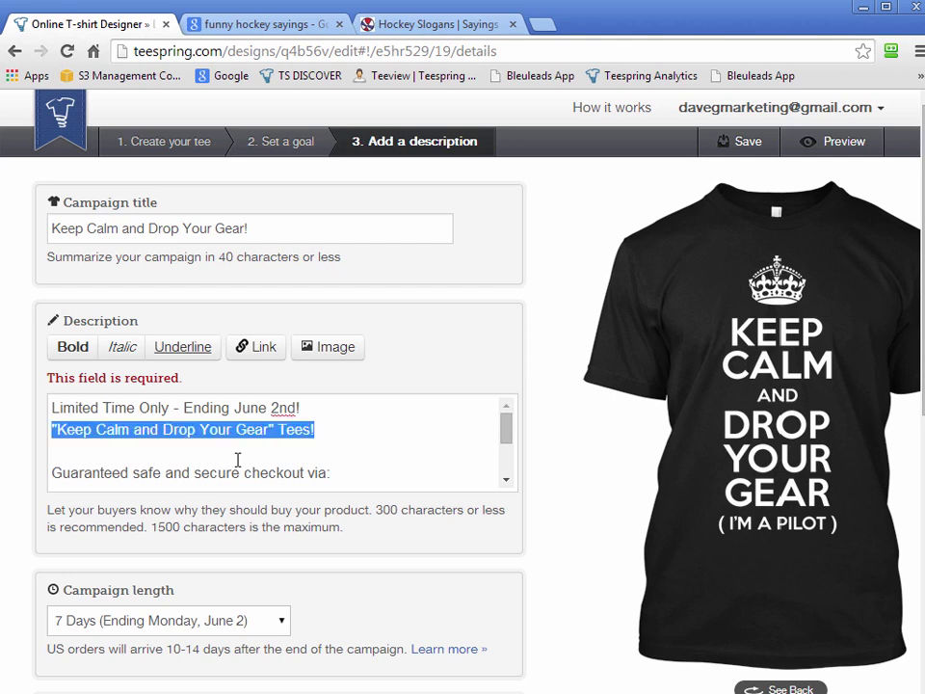
{"action": "left_click", "coordinate": [72, 346]}
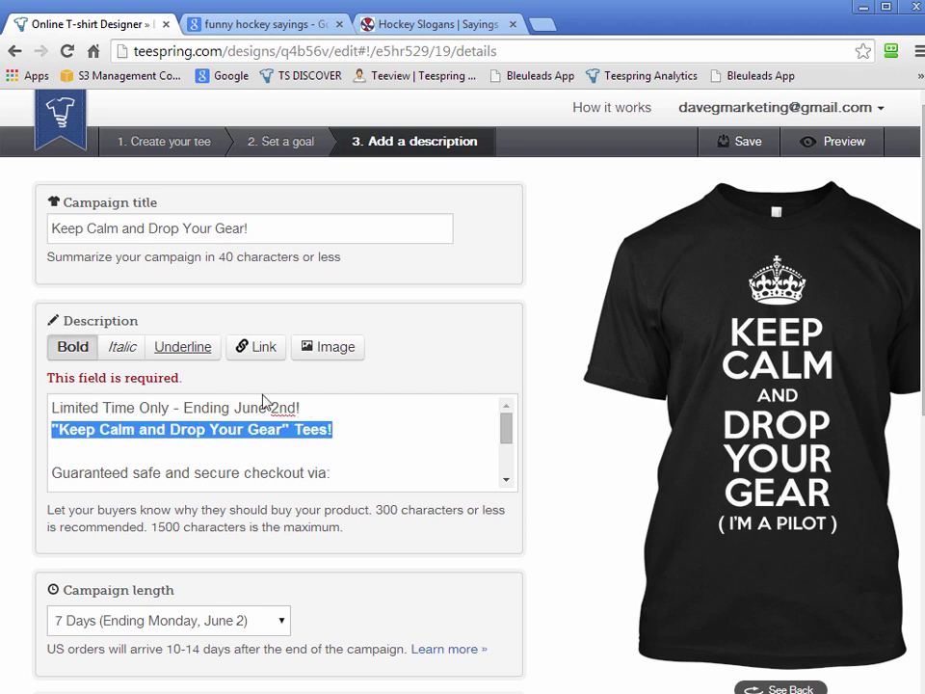
{"action": "left_click", "coordinate": [343, 471]}
Step: Make the Paypal | VISA | MASTERCARD line of the campaign description bold
{"action": "left_click_drag", "start_coordinate": [512, 437], "coordinate": [512, 462]}
{"action": "left_click_drag", "start_coordinate": [295, 442], "coordinate": [51, 444]}
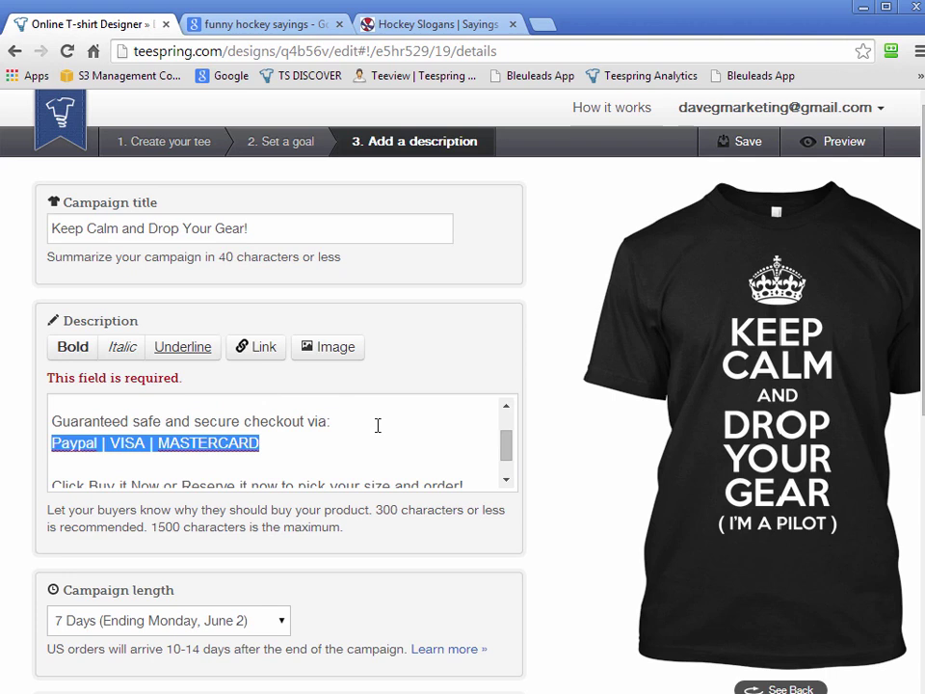
{"action": "left_click", "coordinate": [61, 355]}
{"action": "left_click", "coordinate": [321, 466]}
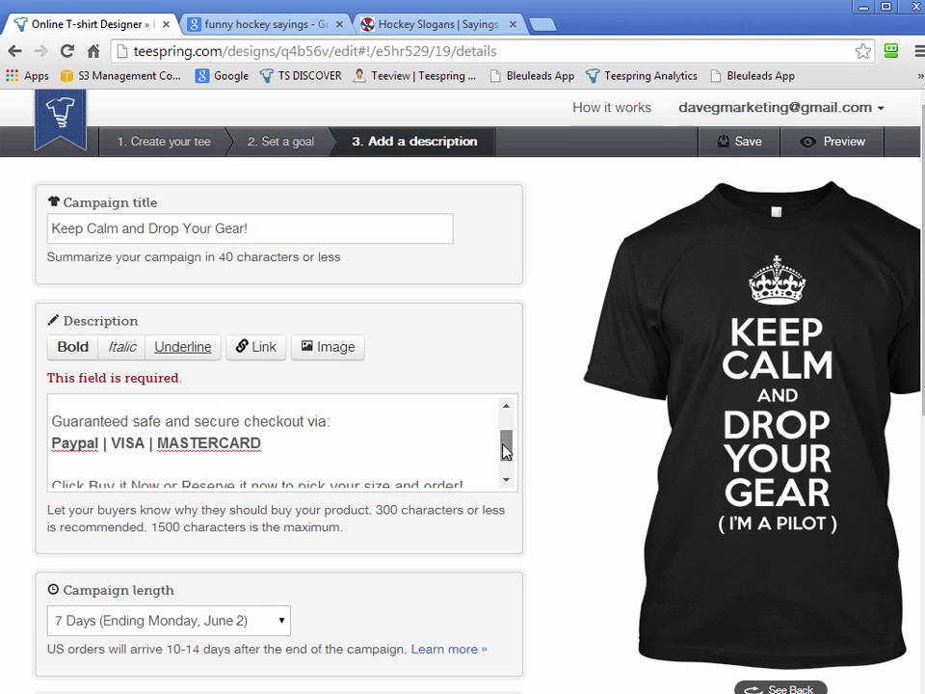
Step: Make the phrases "Buy it Now" and "Reserve it now" in the campaign description bold
{"action": "left_click_drag", "start_coordinate": [504, 436], "coordinate": [467, 475]}
{"action": "left_click_drag", "start_coordinate": [160, 455], "coordinate": [89, 453]}
{"action": "left_click", "coordinate": [72, 349]}
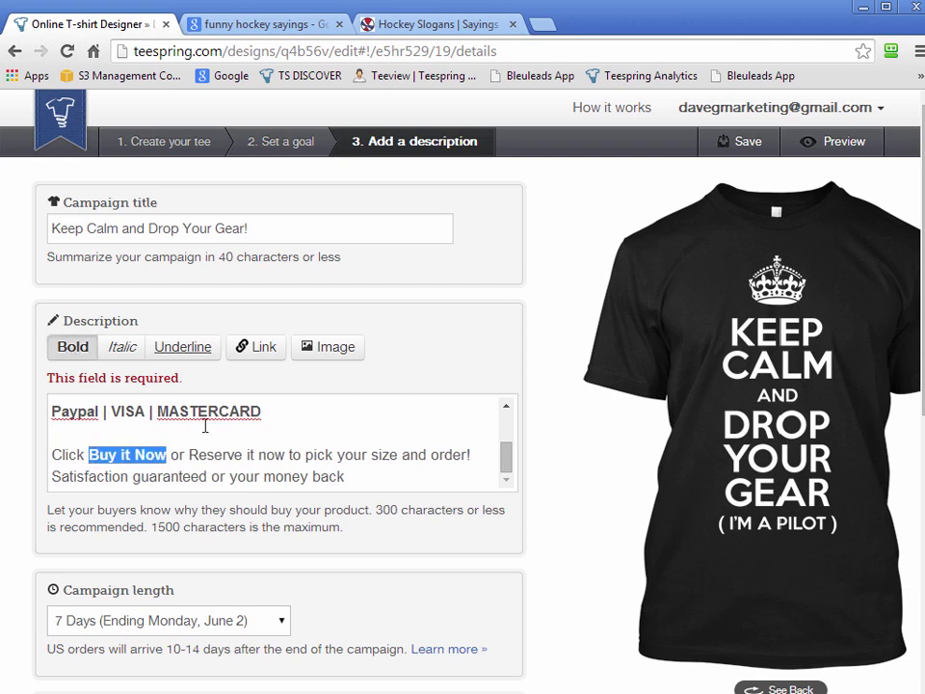
{"action": "left_click_drag", "start_coordinate": [284, 455], "coordinate": [190, 455]}
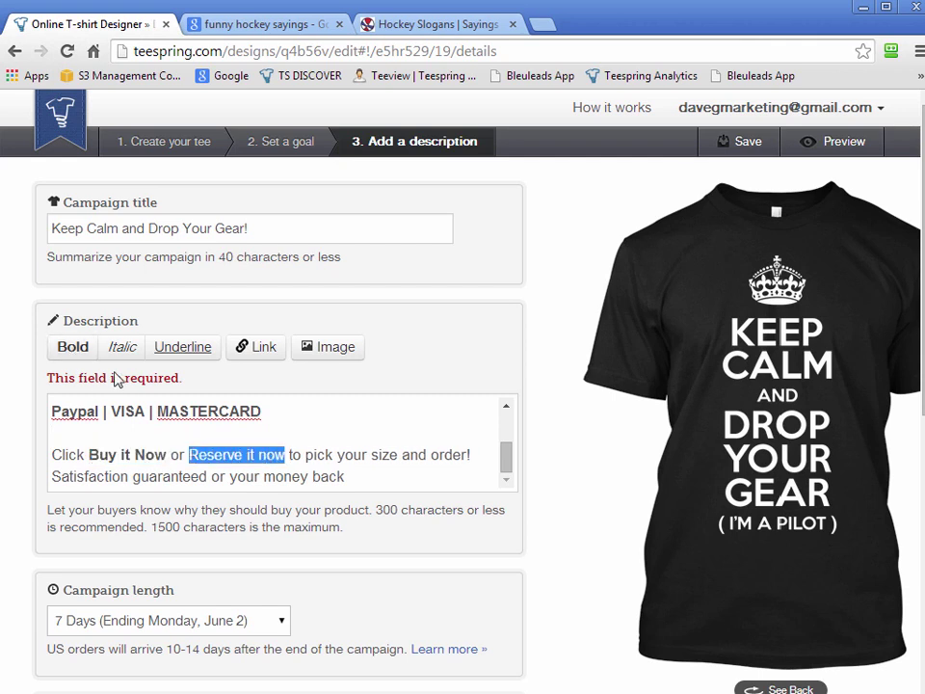
{"action": "left_click", "coordinate": [74, 351]}
{"action": "left_click", "coordinate": [300, 456]}
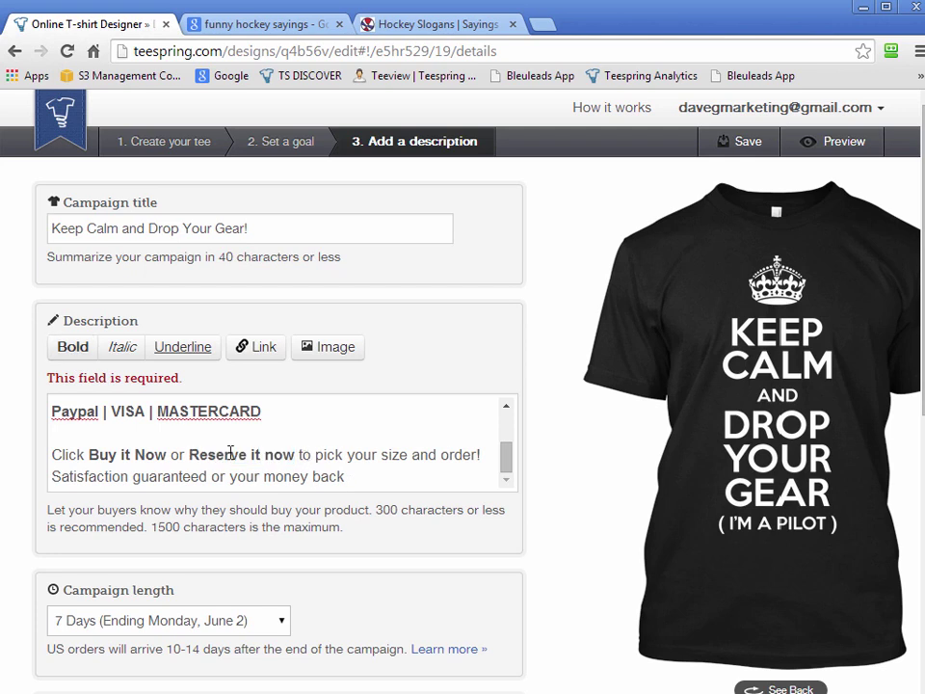
{"action": "left_click", "coordinate": [399, 470]}
Step: Agree to the terms of service and launch the campaign
{"action": "scroll", "coordinate": [598, 594], "scroll_direction": "down", "scroll_amount": 5}
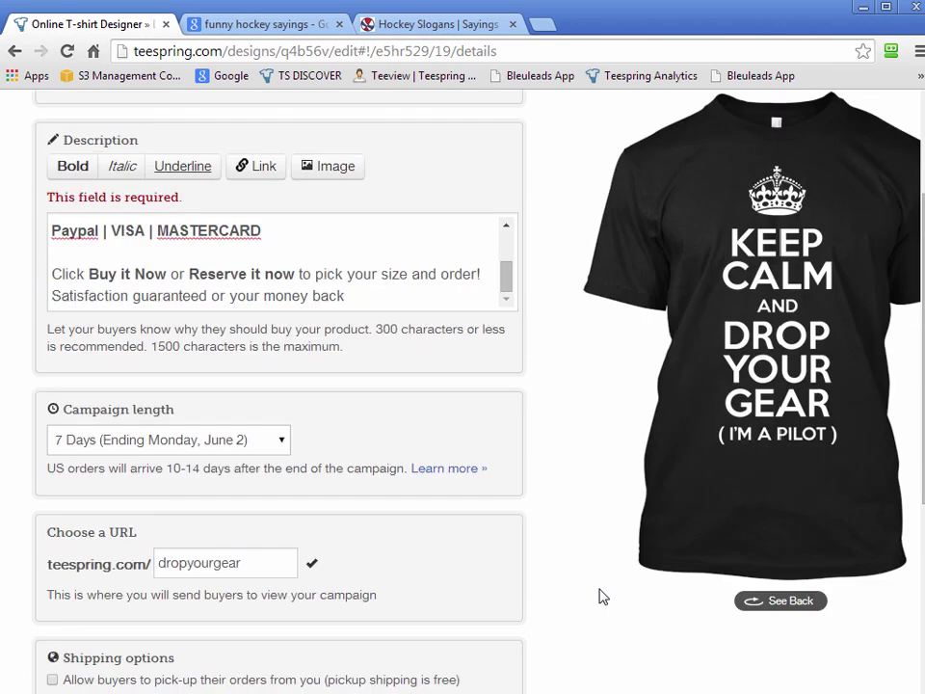
{"action": "left_click", "coordinate": [52, 474]}
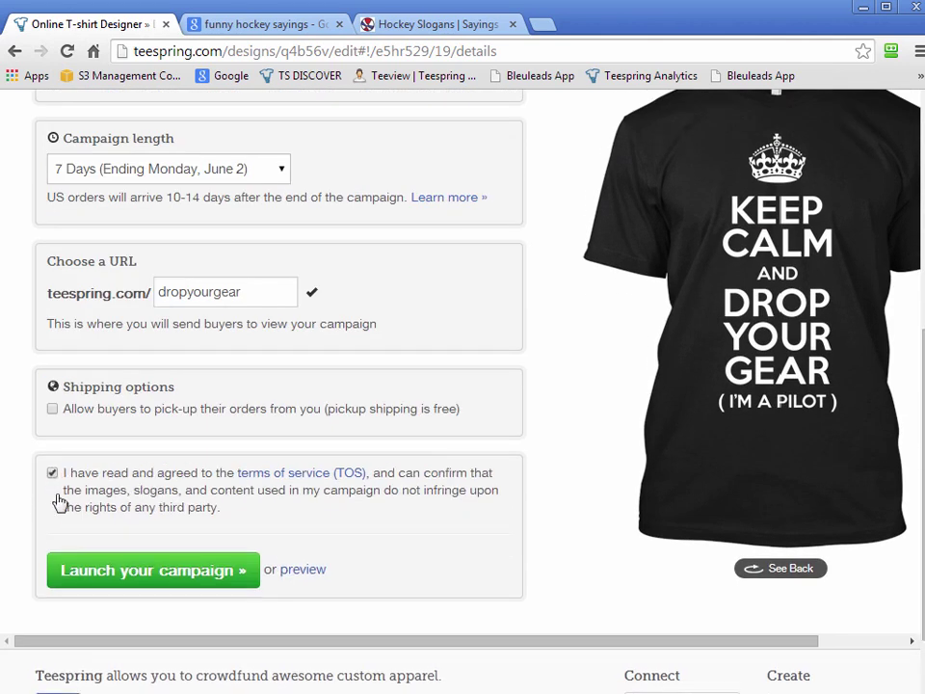
{"action": "scroll", "coordinate": [578, 555], "scroll_direction": "up", "scroll_amount": 5}
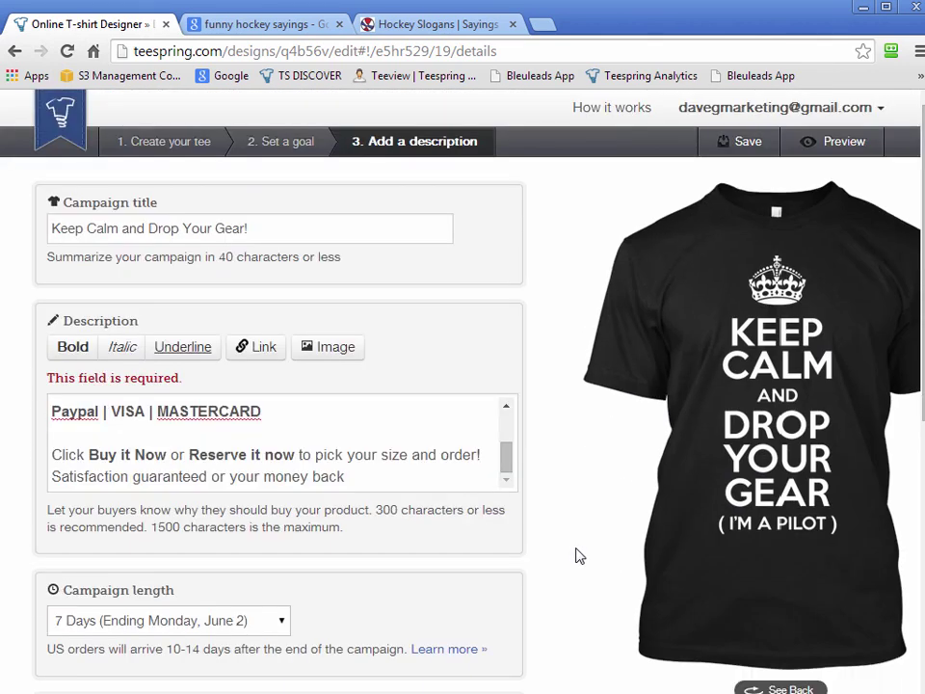
{"action": "scroll", "coordinate": [578, 555], "scroll_direction": "down", "scroll_amount": 4}
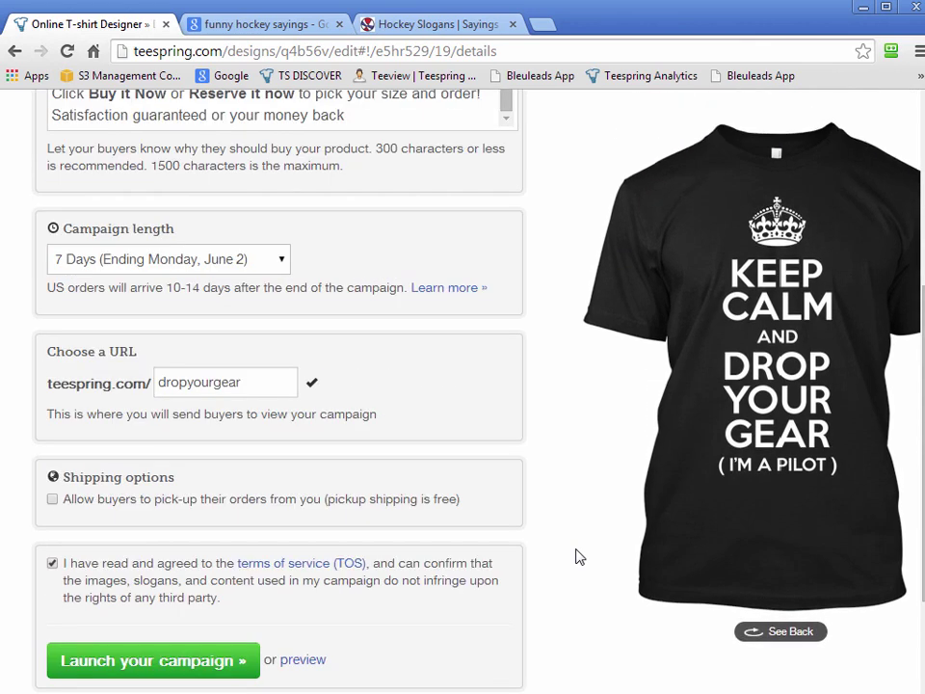
{"action": "scroll", "coordinate": [578, 557], "scroll_direction": "down", "scroll_amount": 1}
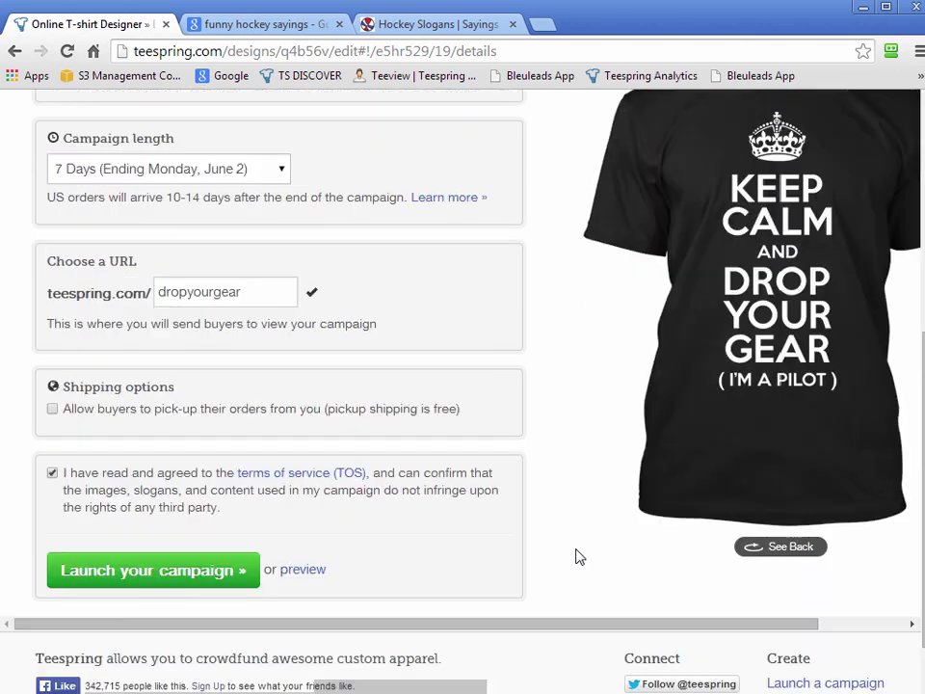
{"action": "left_click", "coordinate": [144, 577]}
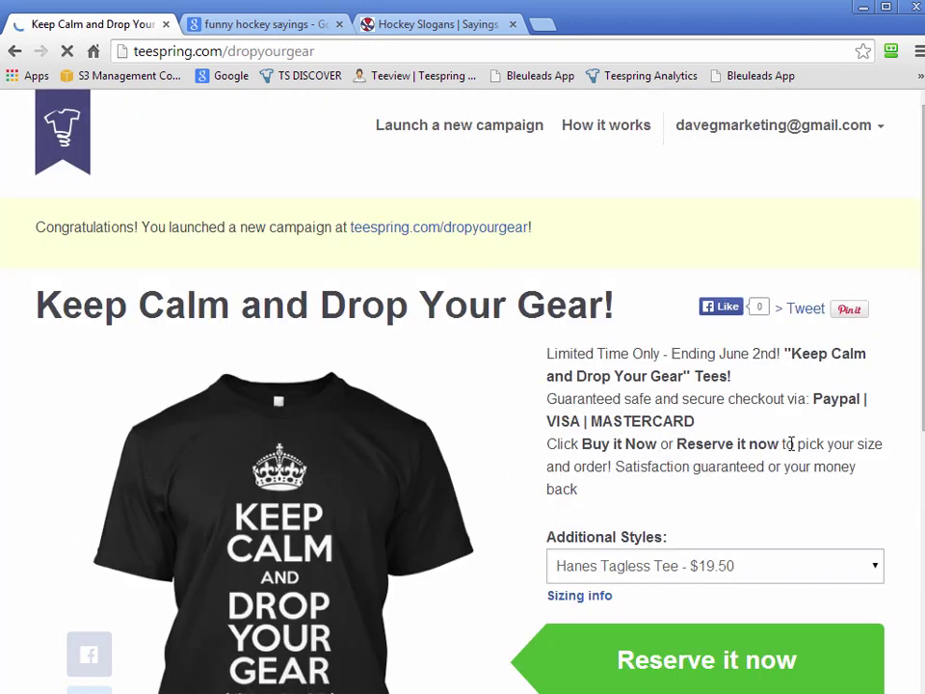
Step: Review the launched campaign page, examining its title, description, shirt image, additional styles, sales goal and countdown
{"action": "scroll", "coordinate": [904, 507], "scroll_direction": "down", "scroll_amount": 5}
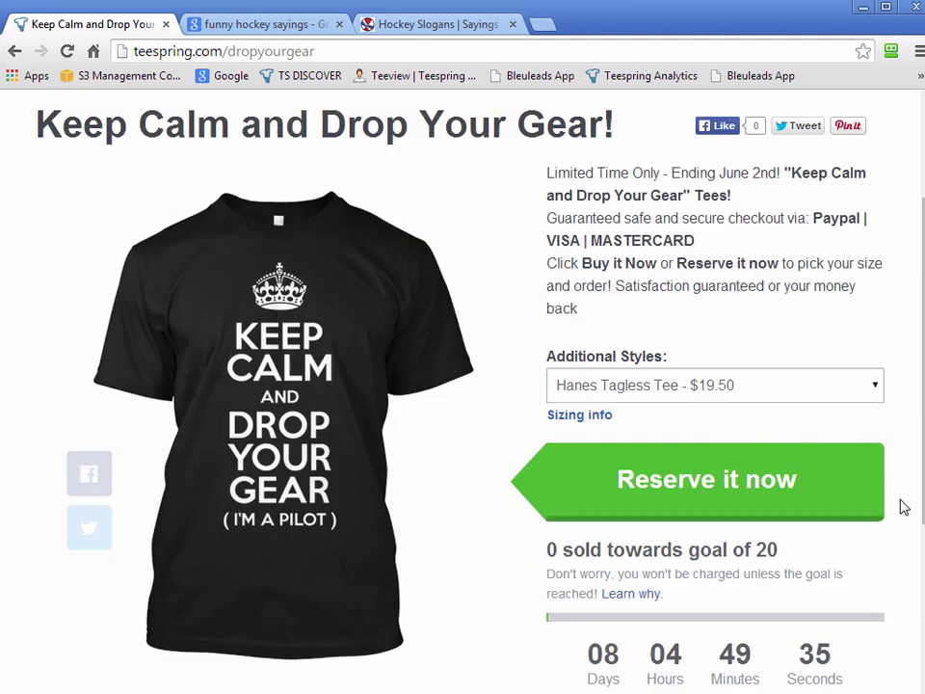
{"action": "scroll", "coordinate": [867, 506], "scroll_direction": "up", "scroll_amount": 1}
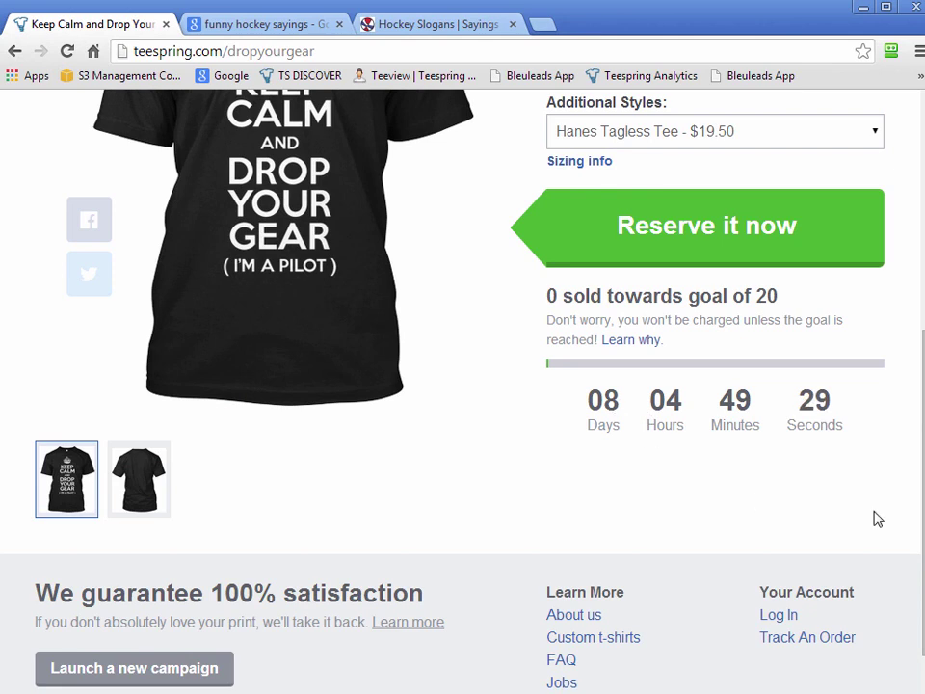
{"action": "scroll", "coordinate": [898, 517], "scroll_direction": "up", "scroll_amount": 2}
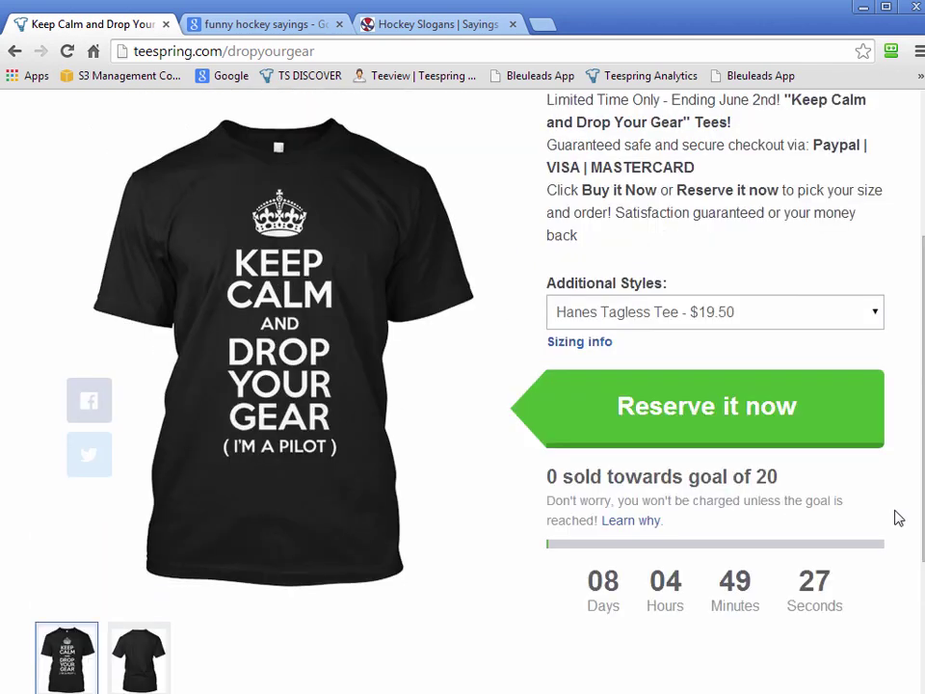
{"action": "scroll", "coordinate": [898, 518], "scroll_direction": "up", "scroll_amount": 1}
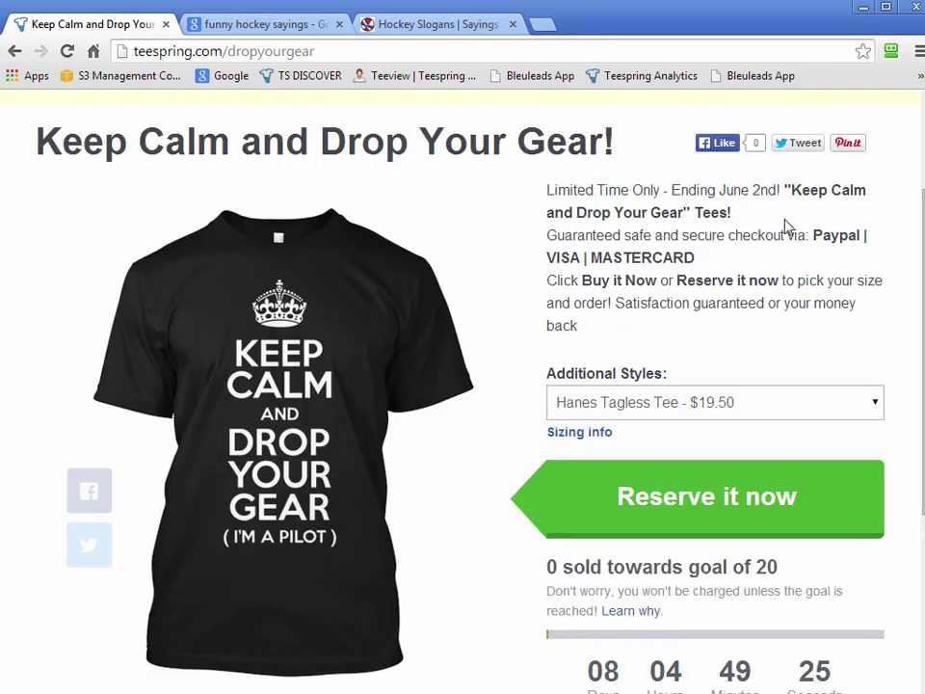
{"action": "left_click_drag", "start_coordinate": [752, 190], "coordinate": [761, 190]}
{"action": "scroll", "coordinate": [853, 277], "scroll_direction": "down", "scroll_amount": 1}
{"action": "scroll", "coordinate": [897, 430], "scroll_direction": "up", "scroll_amount": 2}
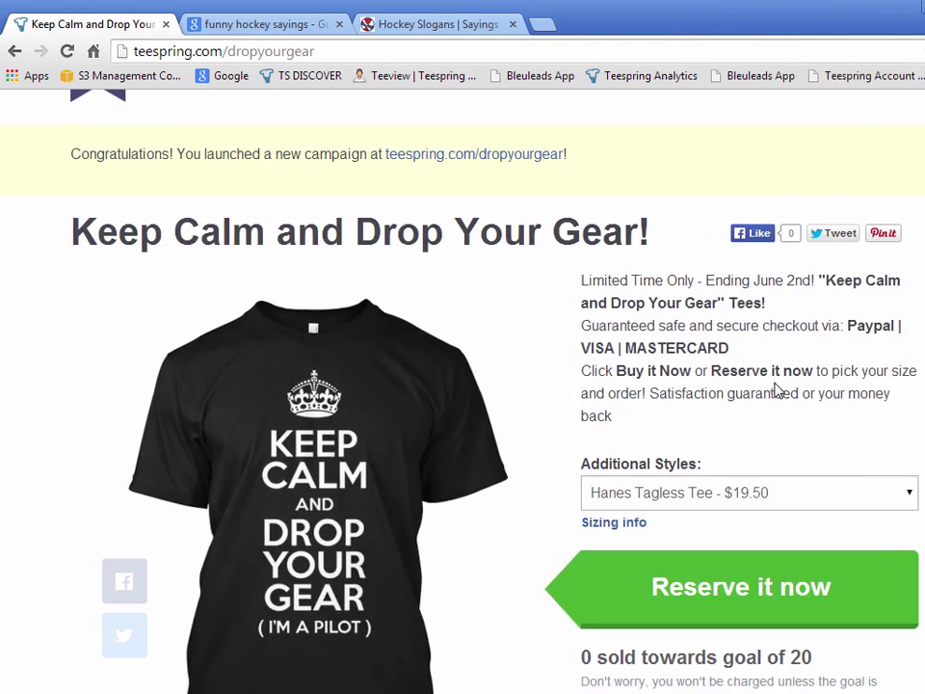
{"action": "scroll", "coordinate": [853, 362], "scroll_direction": "down", "scroll_amount": 2}
{"action": "scroll", "coordinate": [796, 434], "scroll_direction": "up", "scroll_amount": 3}
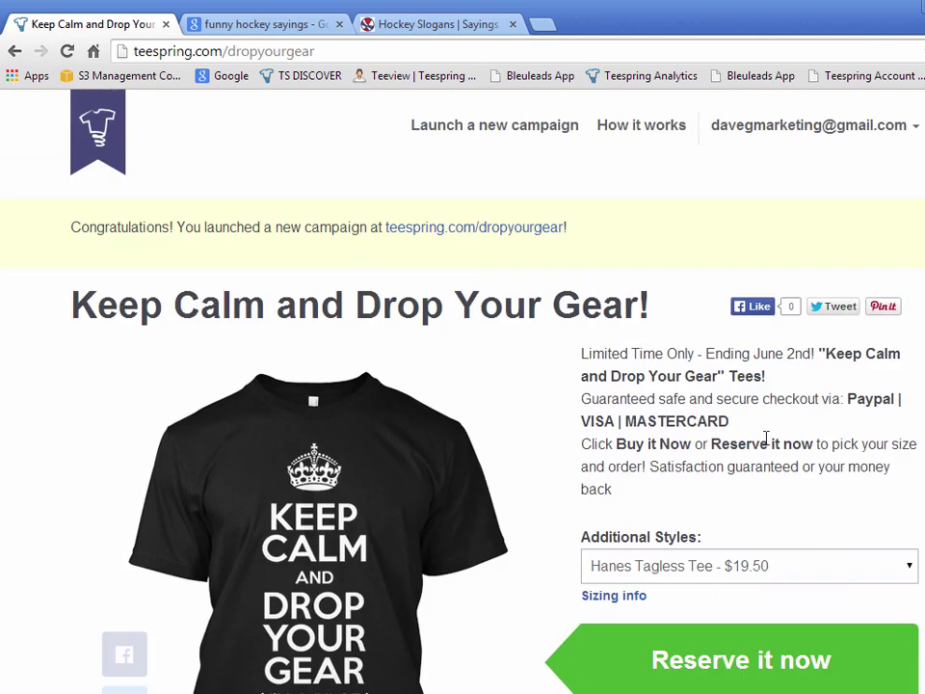